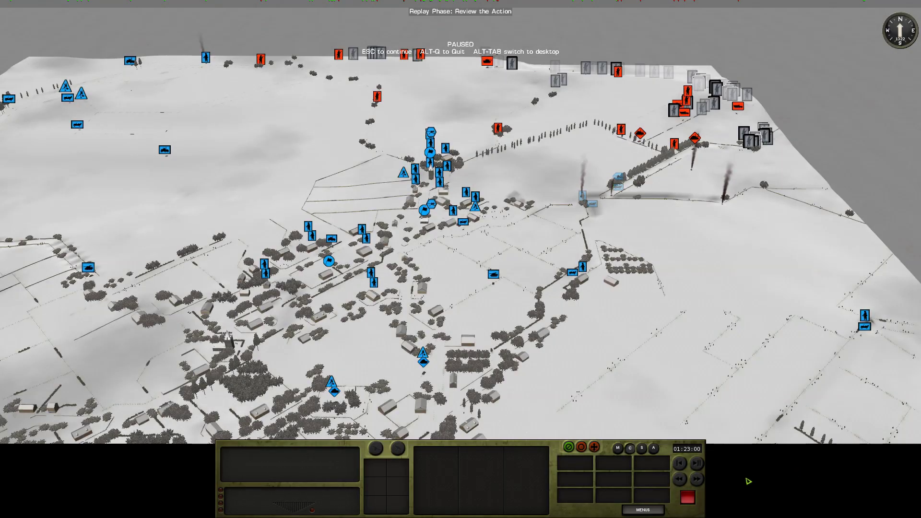
{"action": "scroll", "coordinate": [755, 476], "scroll_direction": "up", "scroll_amount": 5}
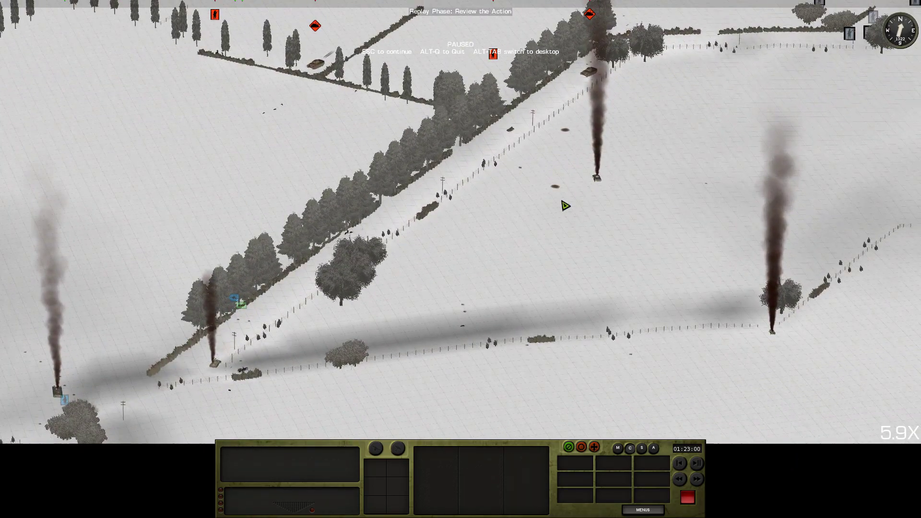
{"action": "scroll", "coordinate": [436, 287], "scroll_direction": "up", "scroll_amount": 3}
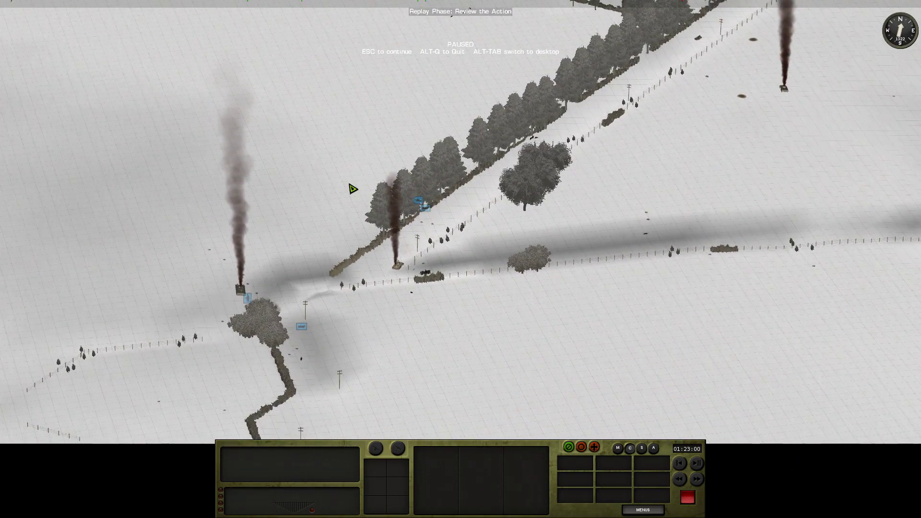
{"action": "scroll", "coordinate": [597, 246], "scroll_direction": "down", "scroll_amount": 5}
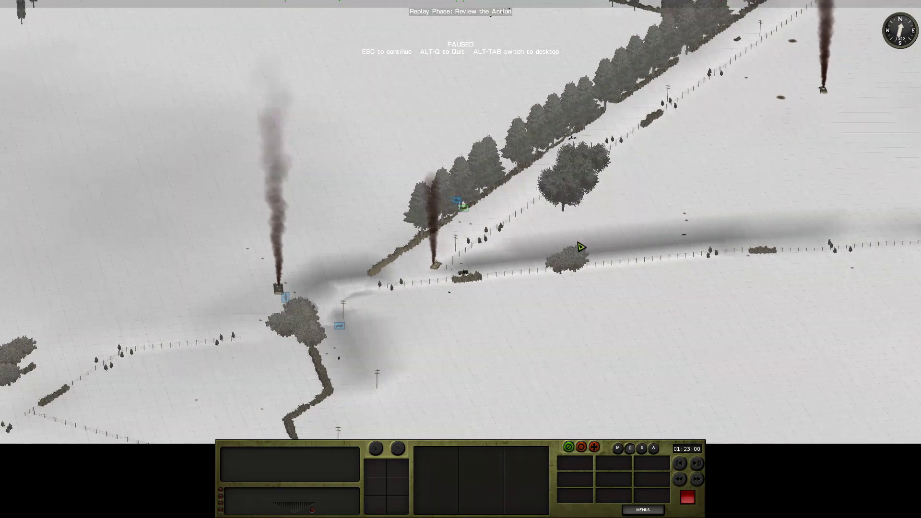
Pan the camera over tree line, village and fields while the replay runs to DONE
{"action": "key", "text": "q"}
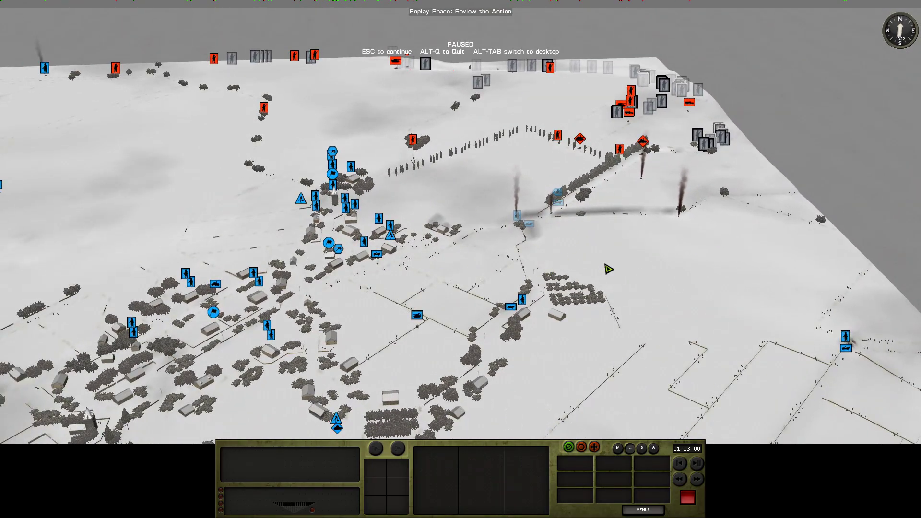
{"action": "scroll", "coordinate": [621, 198], "scroll_direction": "up", "scroll_amount": 5}
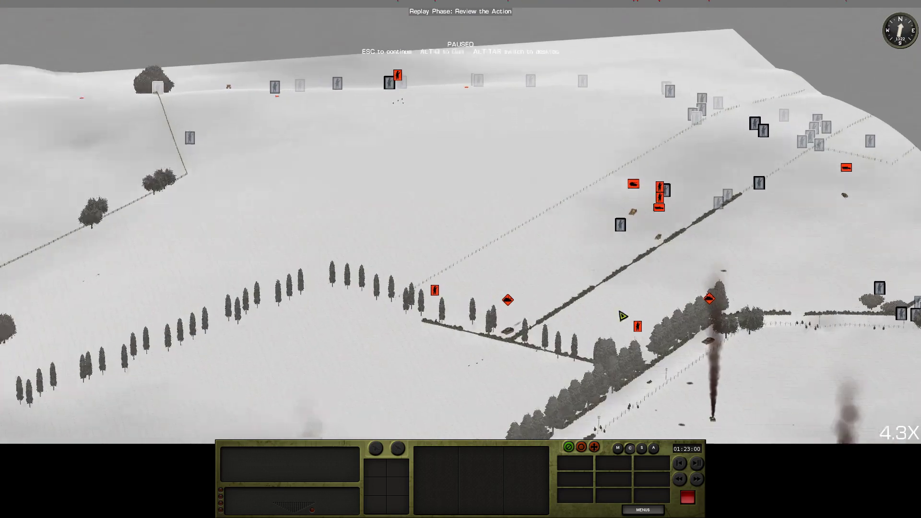
{"action": "scroll", "coordinate": [623, 316], "scroll_direction": "up", "scroll_amount": 2}
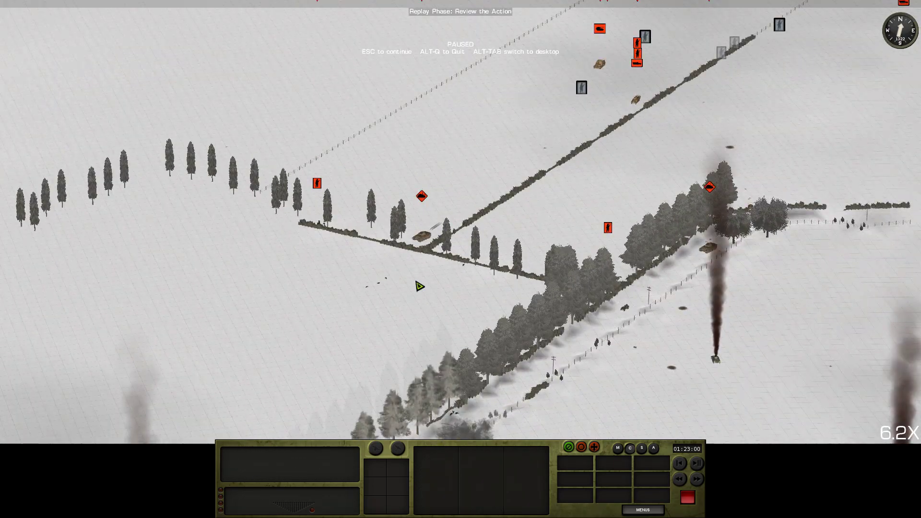
{"action": "key", "text": "w"}
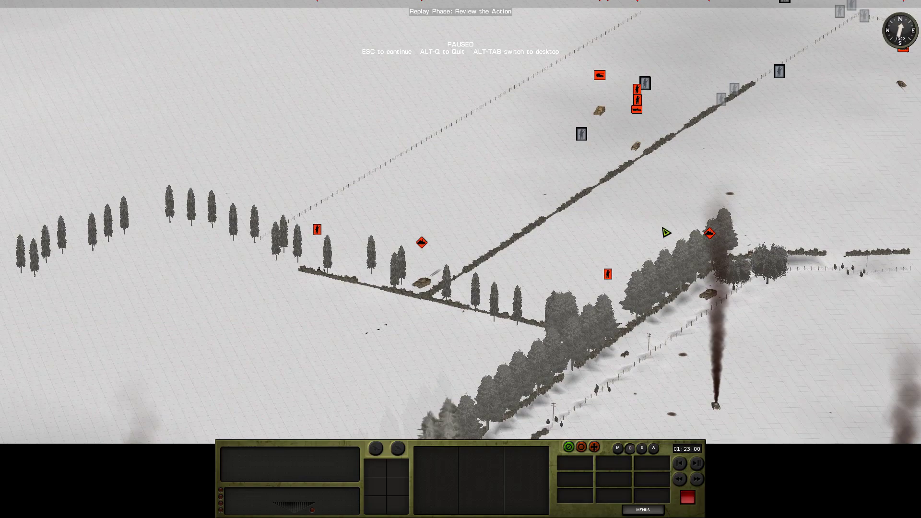
{"action": "scroll", "coordinate": [667, 232], "scroll_direction": "down", "scroll_amount": 3}
{"action": "scroll", "coordinate": [648, 238], "scroll_direction": "down", "scroll_amount": 2}
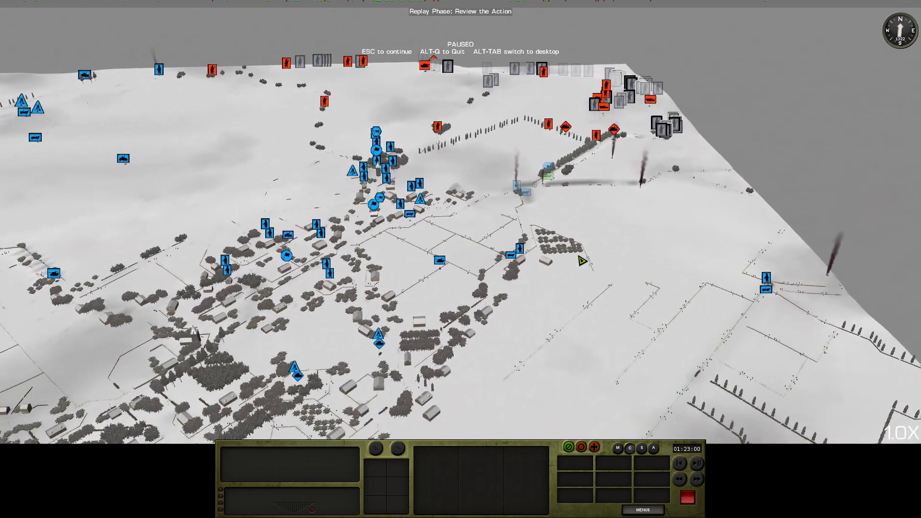
{"action": "key", "text": "w"}
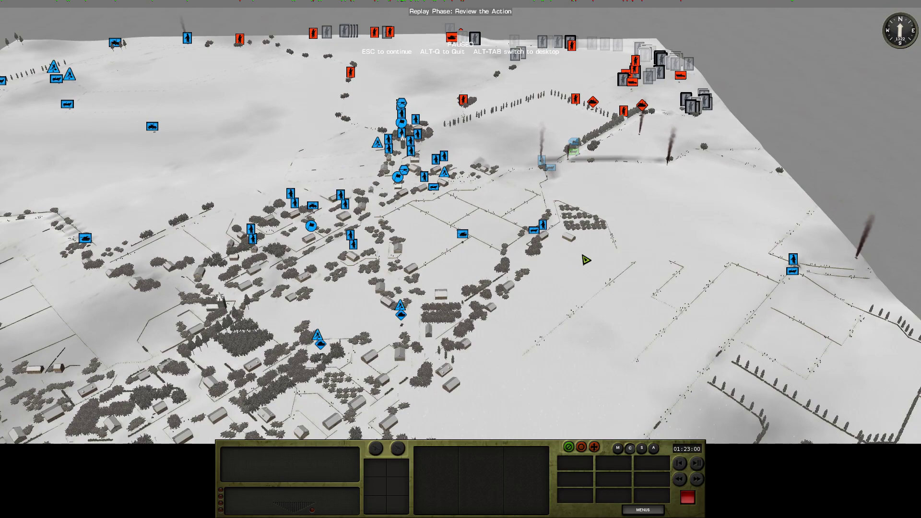
{"action": "scroll", "coordinate": [586, 260], "scroll_direction": "up", "scroll_amount": 3}
{"action": "scroll", "coordinate": [333, 263], "scroll_direction": "up", "scroll_amount": 2}
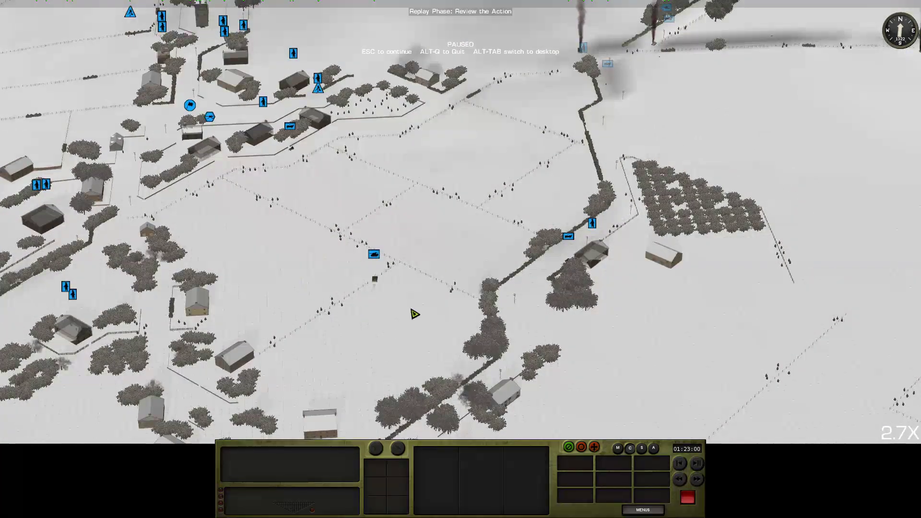
{"action": "scroll", "coordinate": [619, 252], "scroll_direction": "up", "scroll_amount": 1}
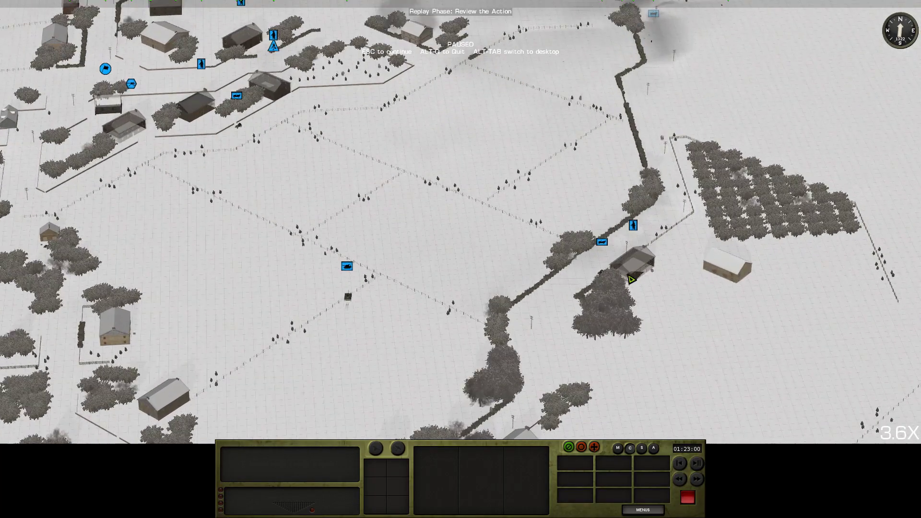
{"action": "scroll", "coordinate": [709, 160], "scroll_direction": "up", "scroll_amount": 1}
{"action": "scroll", "coordinate": [600, 281], "scroll_direction": "down", "scroll_amount": 3}
{"action": "scroll", "coordinate": [627, 250], "scroll_direction": "down", "scroll_amount": 1}
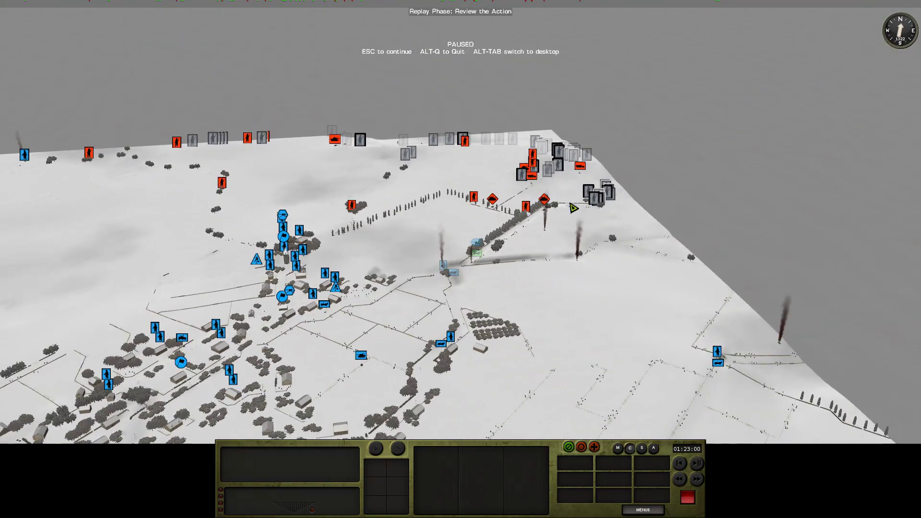
{"action": "scroll", "coordinate": [574, 208], "scroll_direction": "up", "scroll_amount": 2}
{"action": "scroll", "coordinate": [574, 208], "scroll_direction": "up", "scroll_amount": 1}
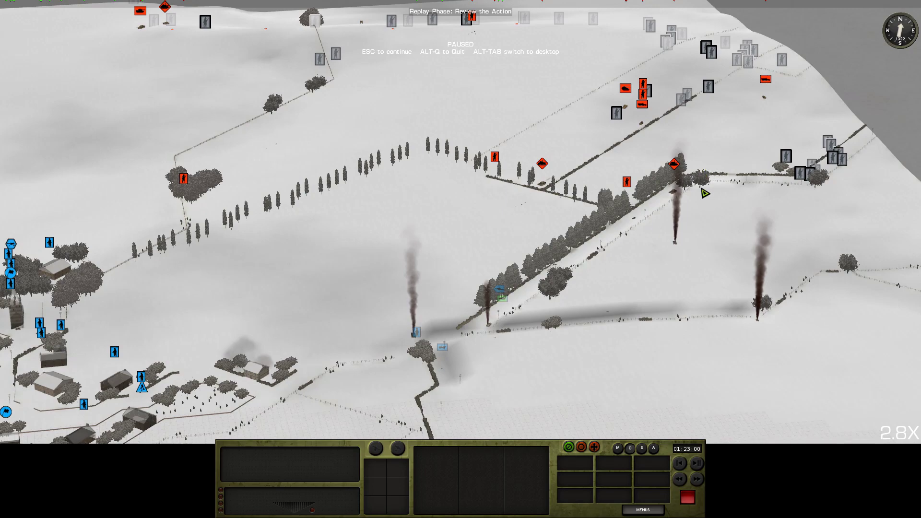
{"action": "scroll", "coordinate": [678, 234], "scroll_direction": "down", "scroll_amount": 2}
{"action": "scroll", "coordinate": [504, 282], "scroll_direction": "down", "scroll_amount": 1}
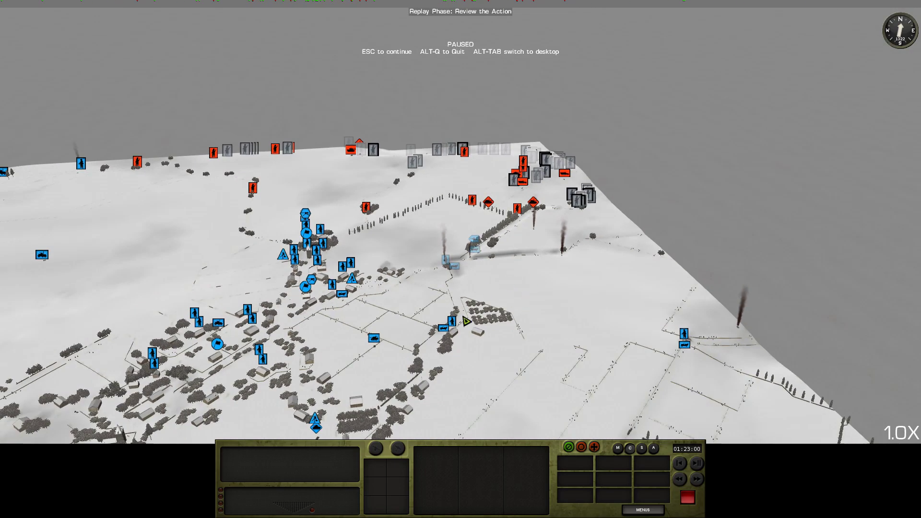
{"action": "scroll", "coordinate": [518, 270], "scroll_direction": "up", "scroll_amount": 2}
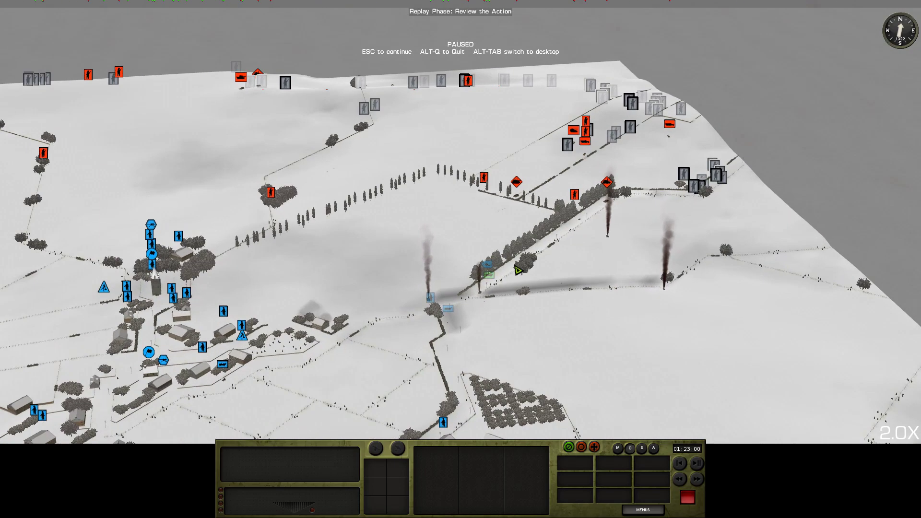
{"action": "key", "text": "Escape"}
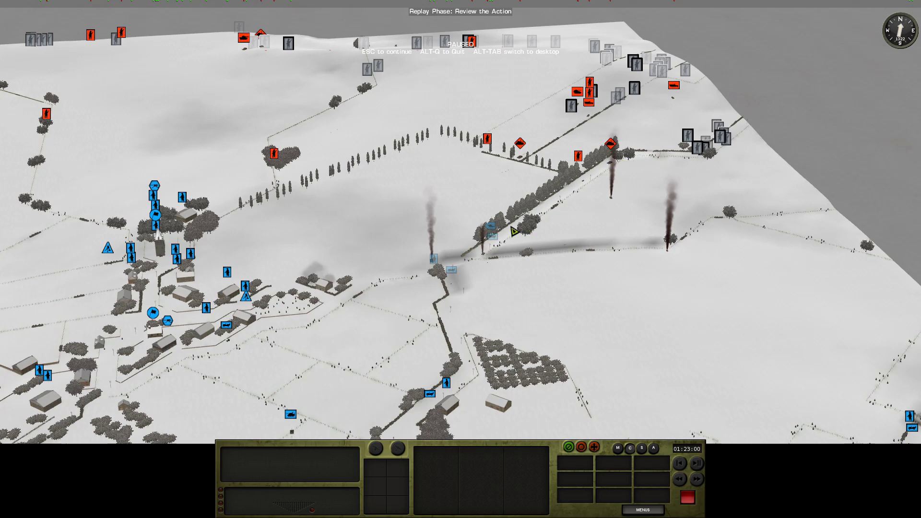
{"action": "scroll", "coordinate": [574, 137], "scroll_direction": "up", "scroll_amount": 5}
{"action": "scroll", "coordinate": [576, 173], "scroll_direction": "up", "scroll_amount": 5}
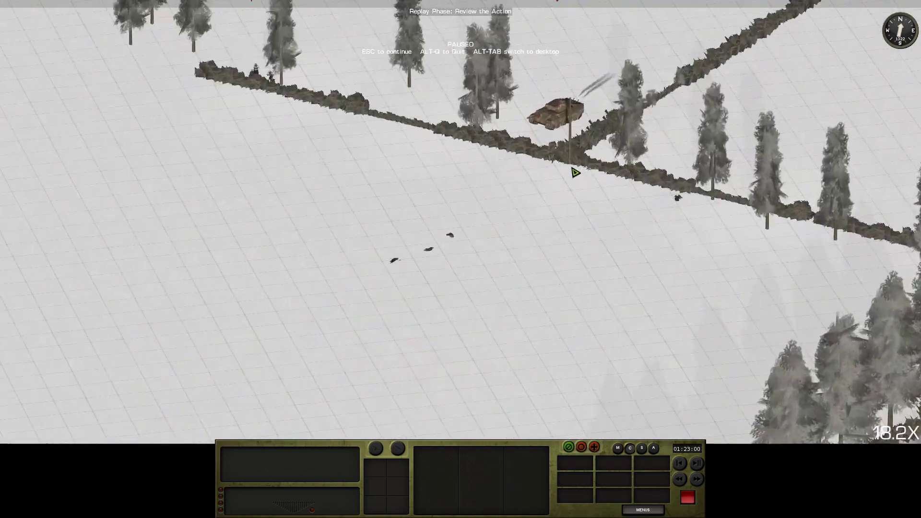
{"action": "scroll", "coordinate": [576, 173], "scroll_direction": "up", "scroll_amount": 1}
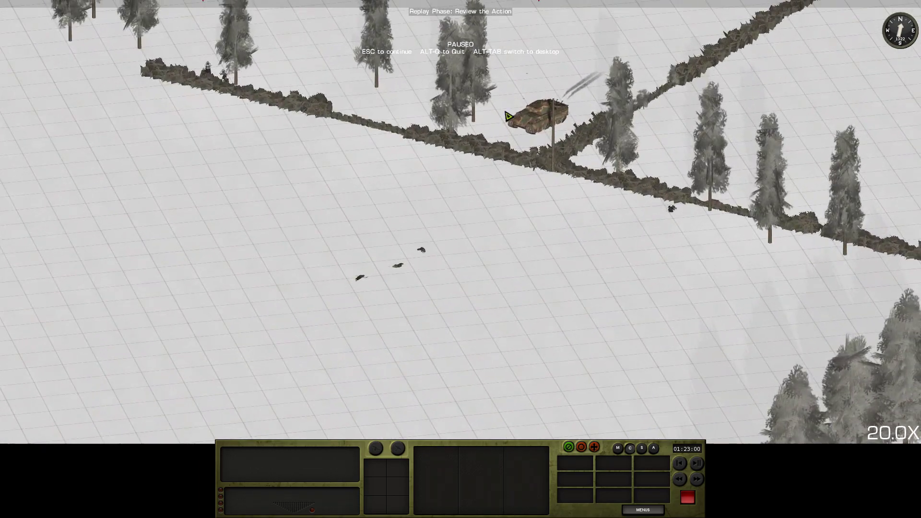
{"action": "scroll", "coordinate": [508, 245], "scroll_direction": "down", "scroll_amount": 5}
{"action": "scroll", "coordinate": [509, 245], "scroll_direction": "down", "scroll_amount": 5}
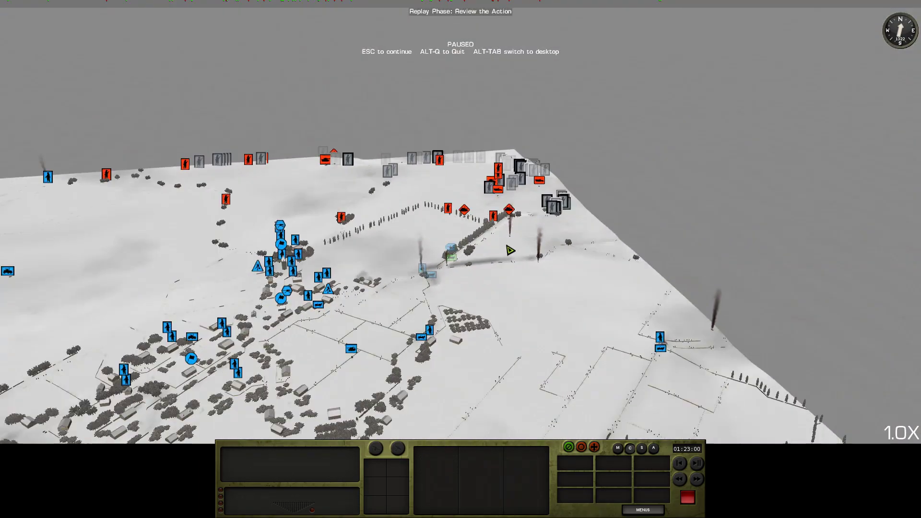
{"action": "key", "text": "a"}
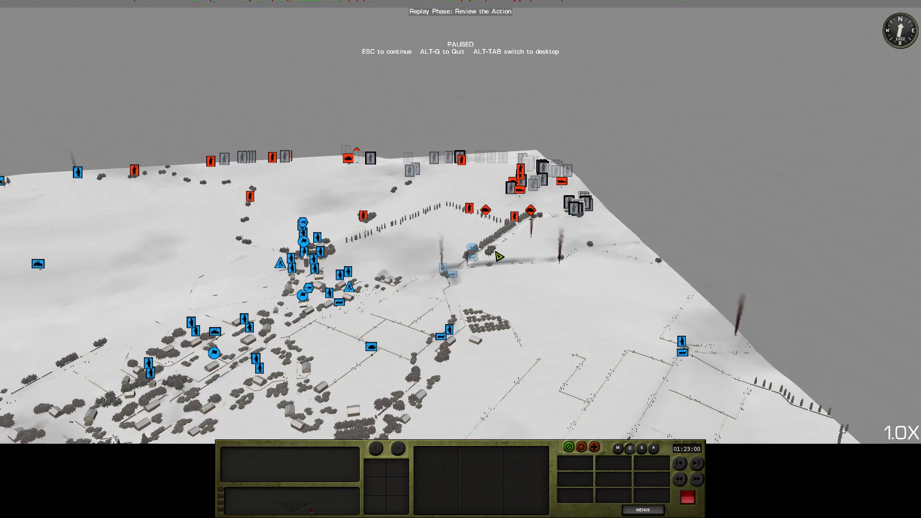
{"action": "scroll", "coordinate": [499, 256], "scroll_direction": "up", "scroll_amount": 2}
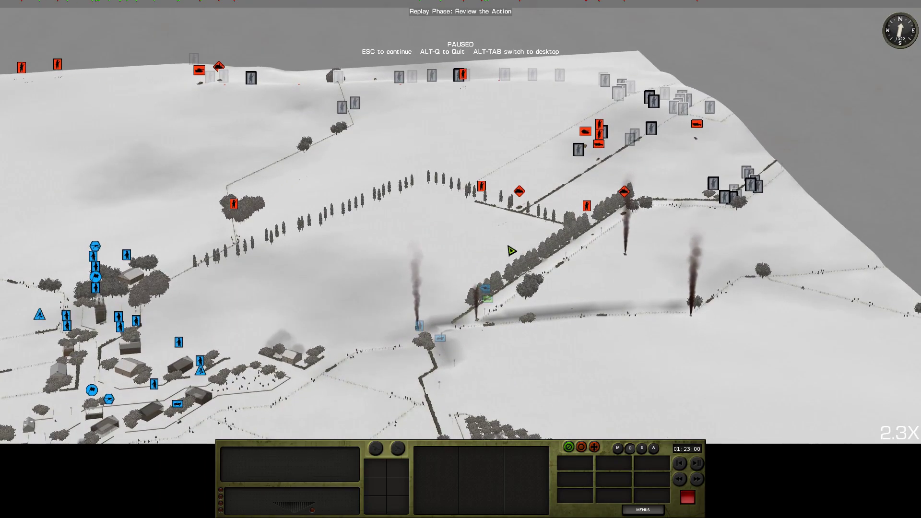
{"action": "scroll", "coordinate": [511, 248], "scroll_direction": "down", "scroll_amount": 3}
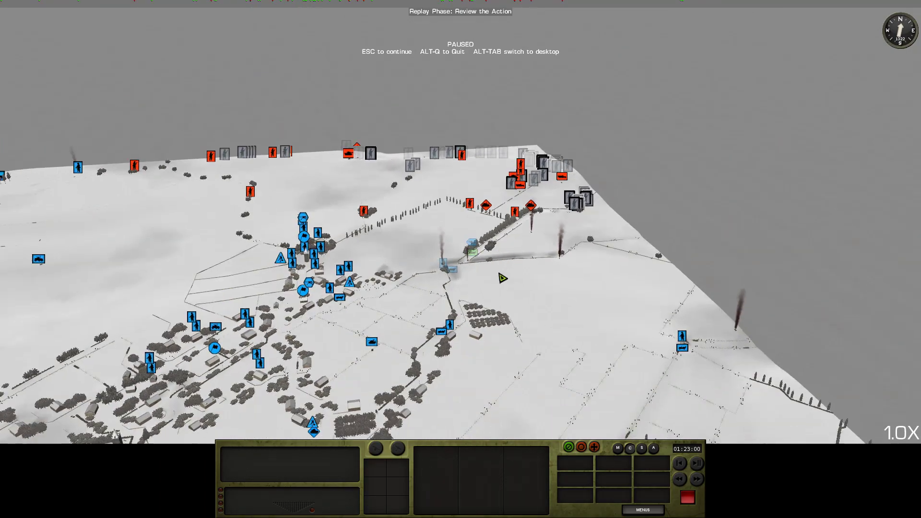
{"action": "key", "text": "s"}
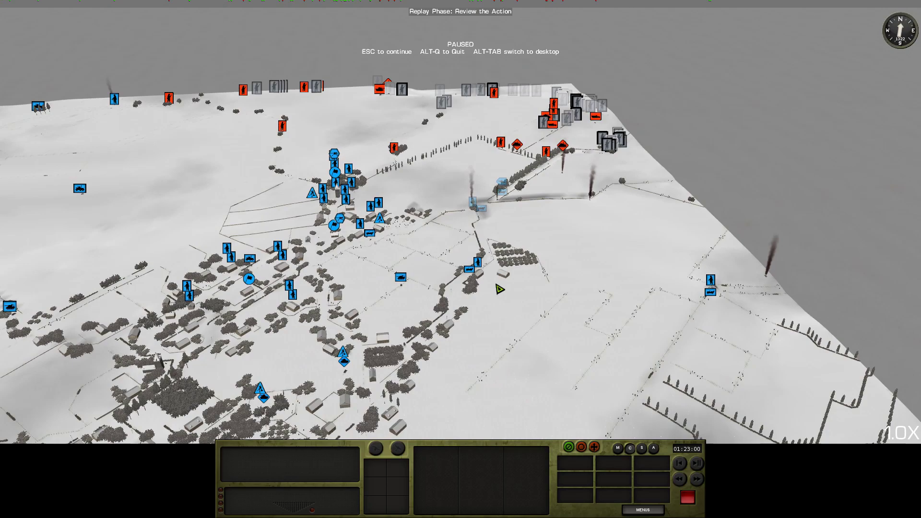
{"action": "key", "text": "s"}
{"action": "key", "text": "s"}
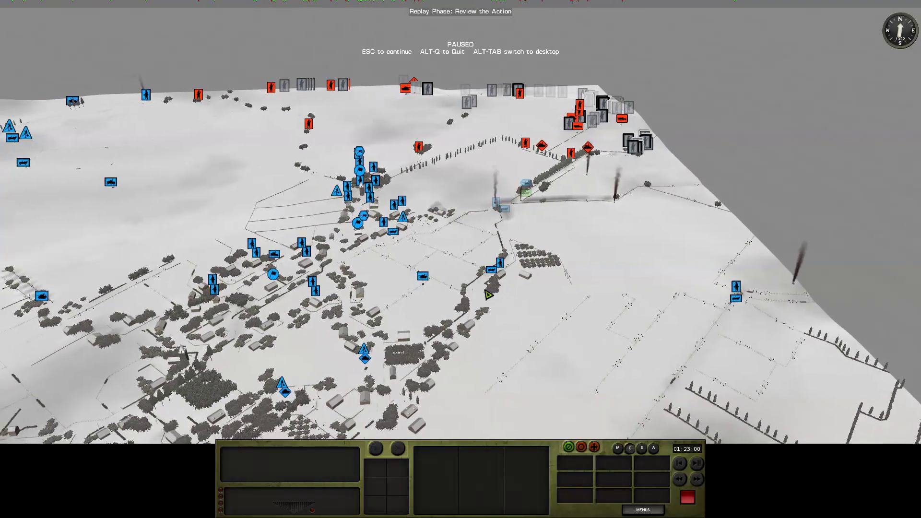
{"action": "key", "text": "s"}
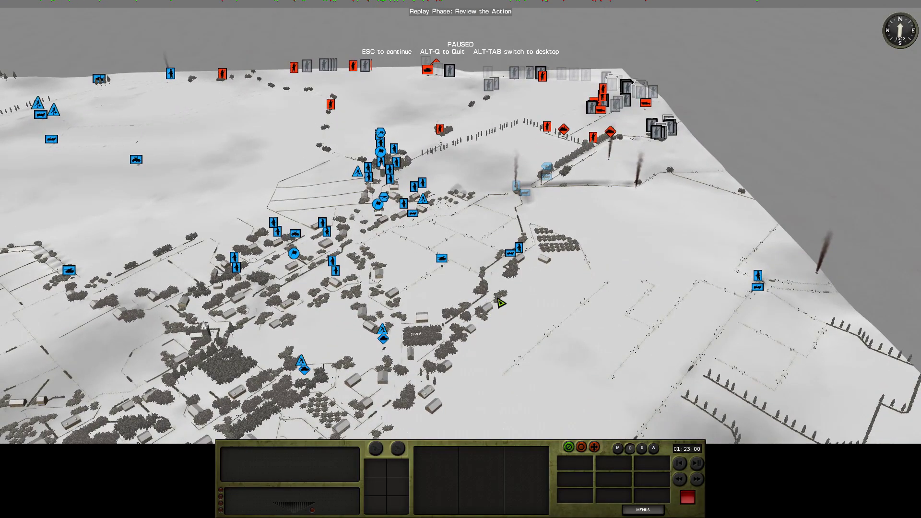
{"action": "scroll", "coordinate": [502, 303], "scroll_direction": "up", "scroll_amount": 5}
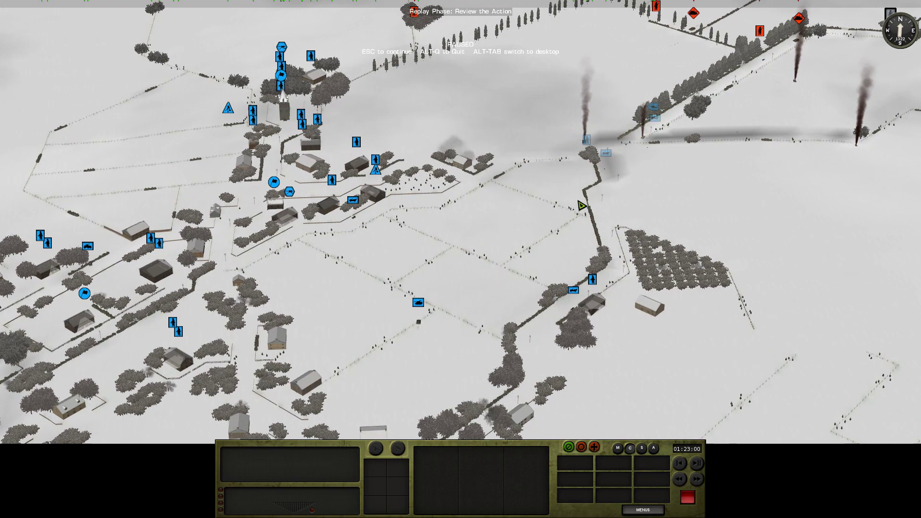
{"action": "scroll", "coordinate": [570, 357], "scroll_direction": "down", "scroll_amount": 5}
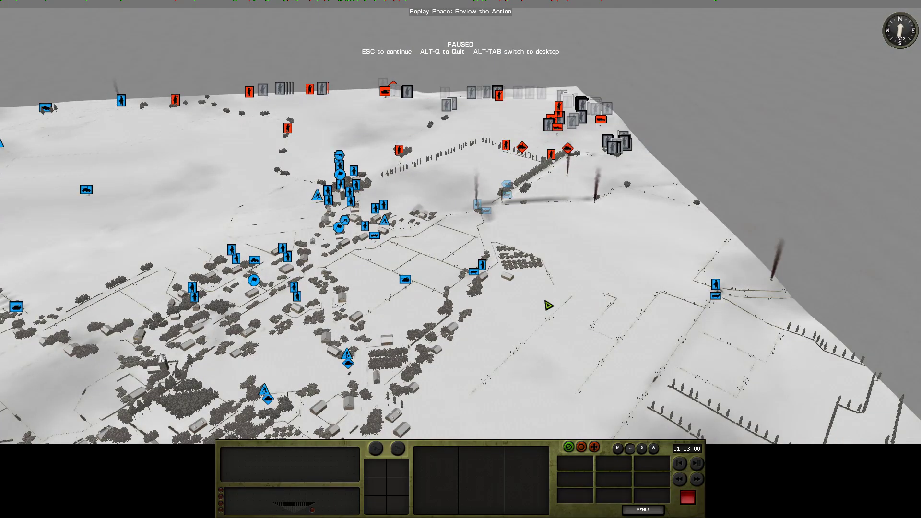
{"action": "scroll", "coordinate": [547, 324], "scroll_direction": "up", "scroll_amount": 5}
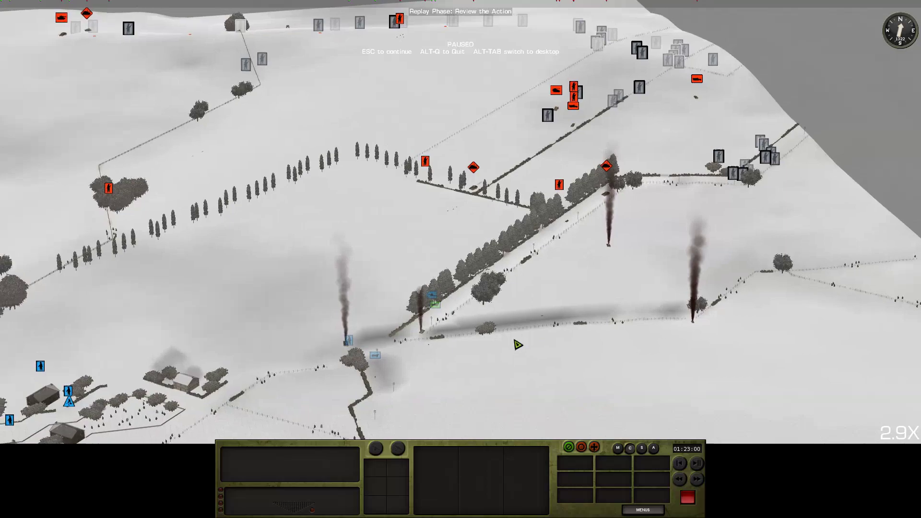
{"action": "scroll", "coordinate": [512, 353], "scroll_direction": "down", "scroll_amount": 2}
{"action": "scroll", "coordinate": [569, 339], "scroll_direction": "down", "scroll_amount": 3}
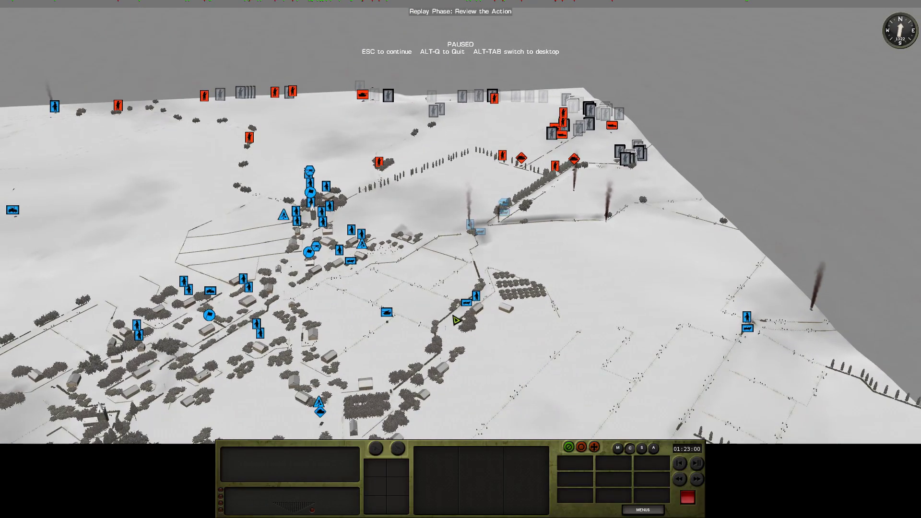
{"action": "scroll", "coordinate": [515, 340], "scroll_direction": "up", "scroll_amount": 4}
{"action": "scroll", "coordinate": [504, 302], "scroll_direction": "down", "scroll_amount": 4}
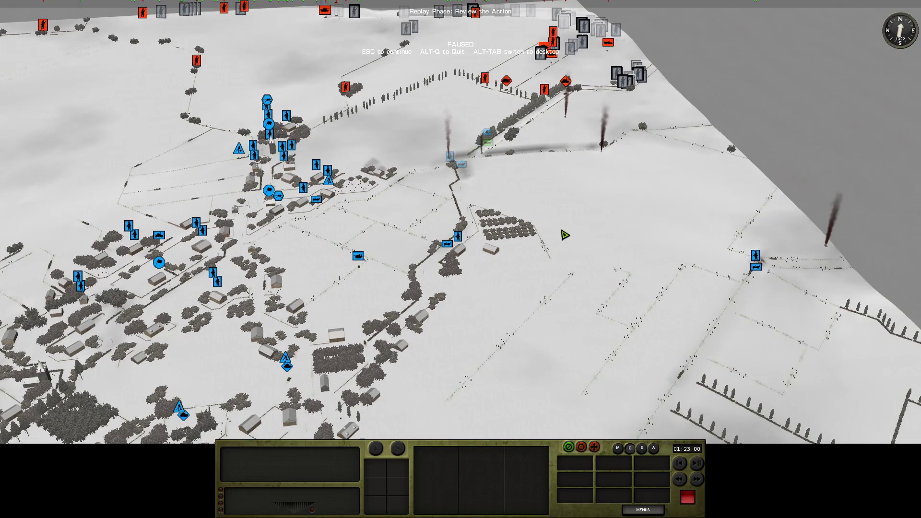
{"action": "scroll", "coordinate": [562, 222], "scroll_direction": "down", "scroll_amount": 2}
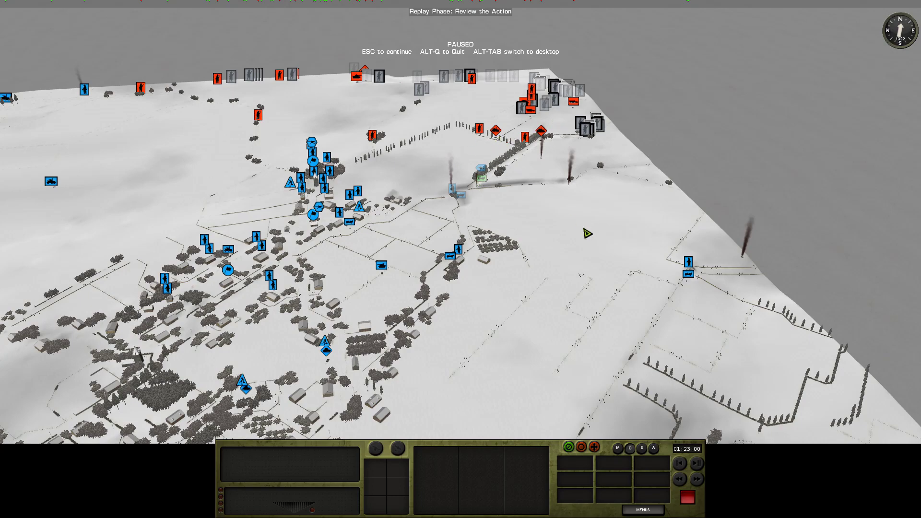
{"action": "scroll", "coordinate": [538, 201], "scroll_direction": "up", "scroll_amount": 5}
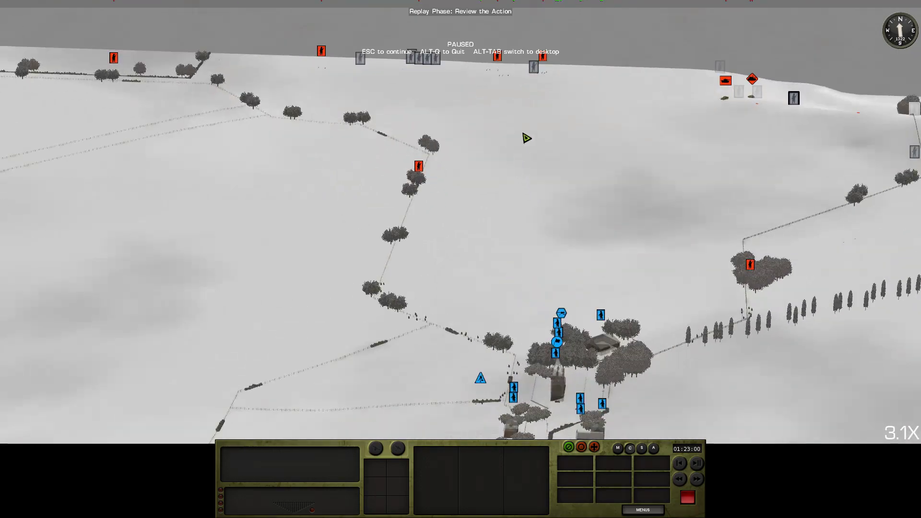
{"action": "key", "text": "d"}
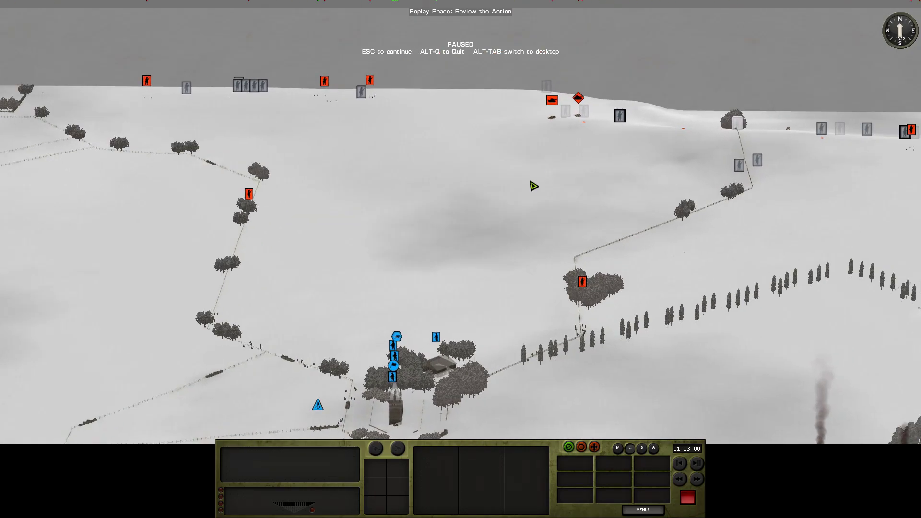
{"action": "scroll", "coordinate": [576, 151], "scroll_direction": "down", "scroll_amount": 5}
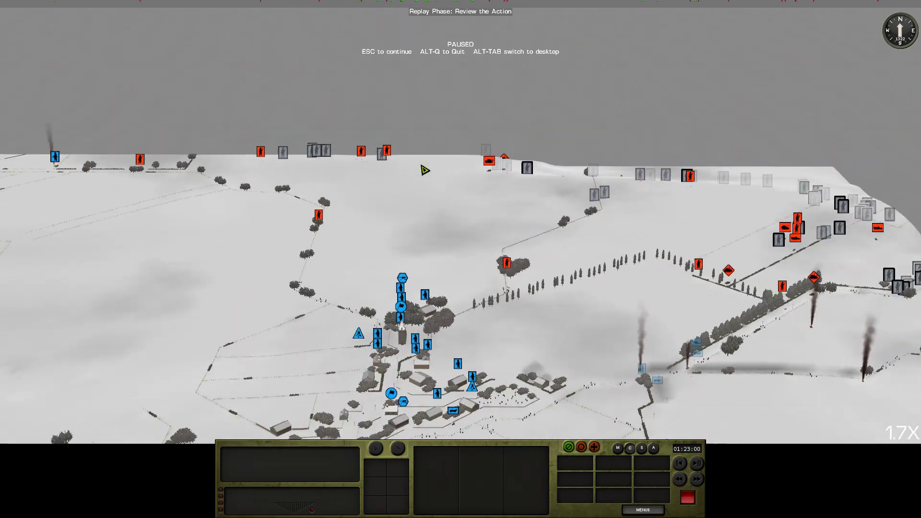
{"action": "scroll", "coordinate": [425, 169], "scroll_direction": "down", "scroll_amount": 3}
{"action": "scroll", "coordinate": [556, 187], "scroll_direction": "up", "scroll_amount": 5}
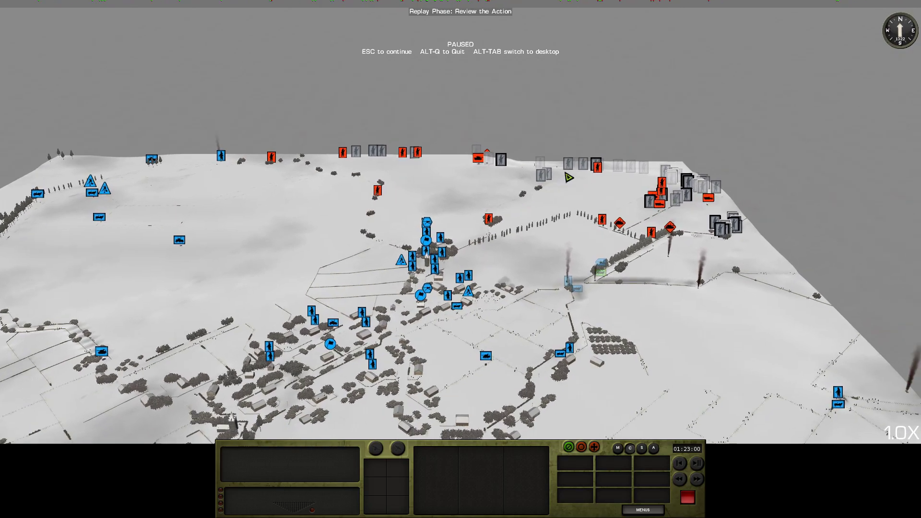
{"action": "scroll", "coordinate": [532, 166], "scroll_direction": "up", "scroll_amount": 5}
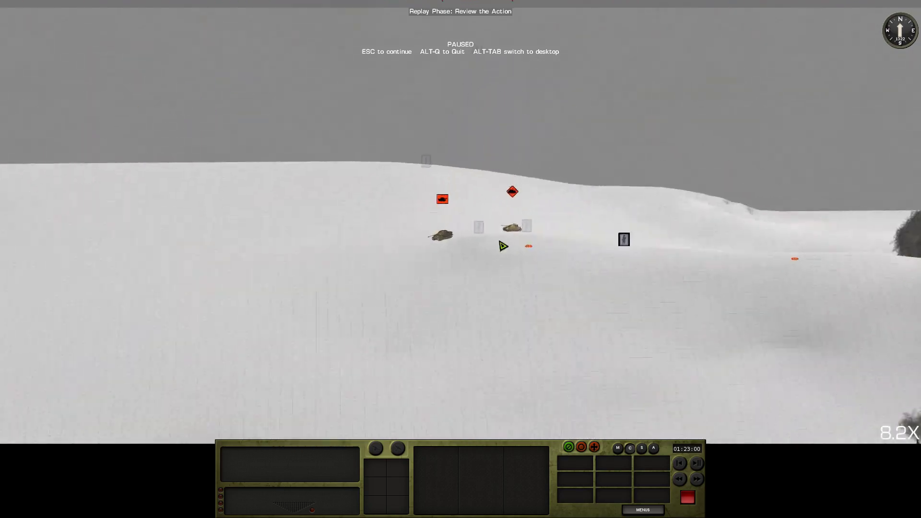
{"action": "scroll", "coordinate": [508, 238], "scroll_direction": "up", "scroll_amount": 3}
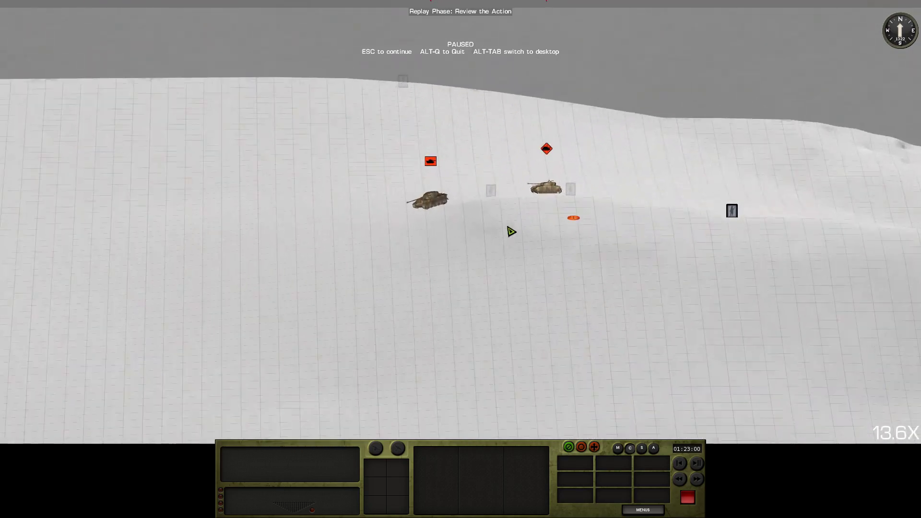
{"action": "scroll", "coordinate": [547, 217], "scroll_direction": "up", "scroll_amount": 3}
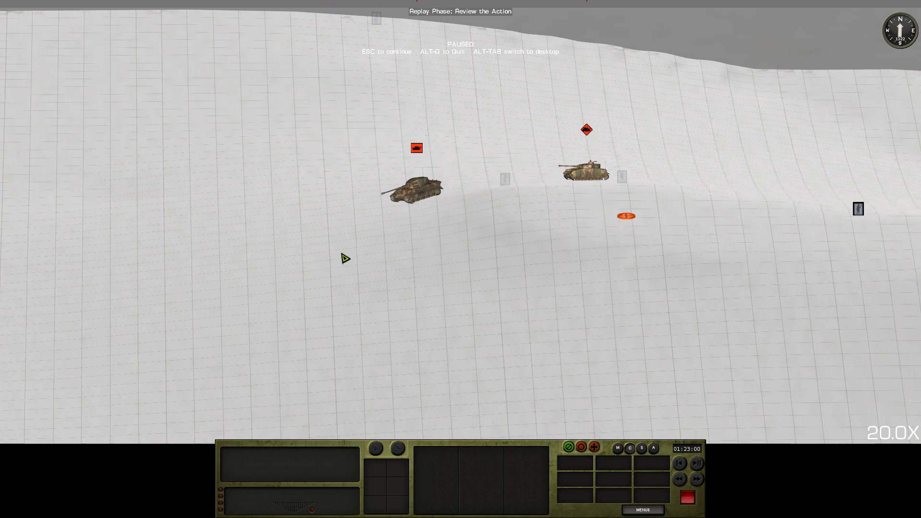
{"action": "scroll", "coordinate": [465, 225], "scroll_direction": "down", "scroll_amount": 2}
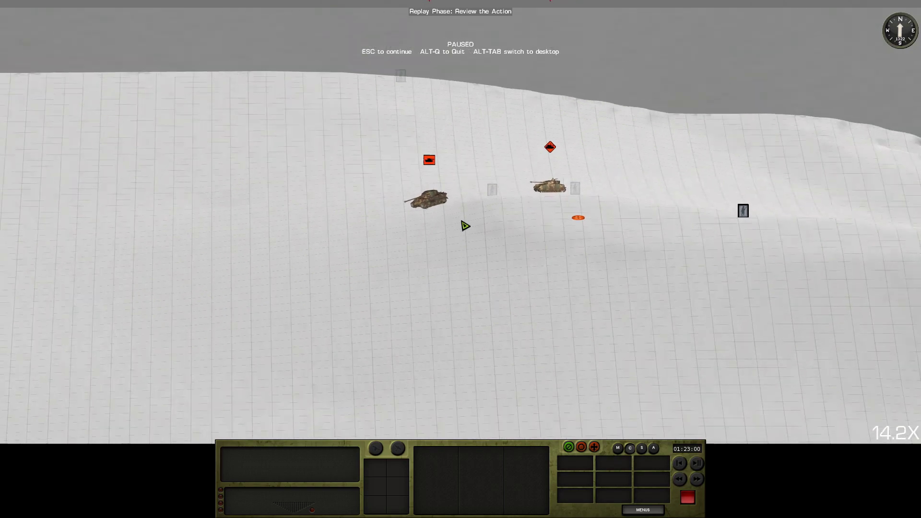
{"action": "scroll", "coordinate": [465, 226], "scroll_direction": "down", "scroll_amount": 5}
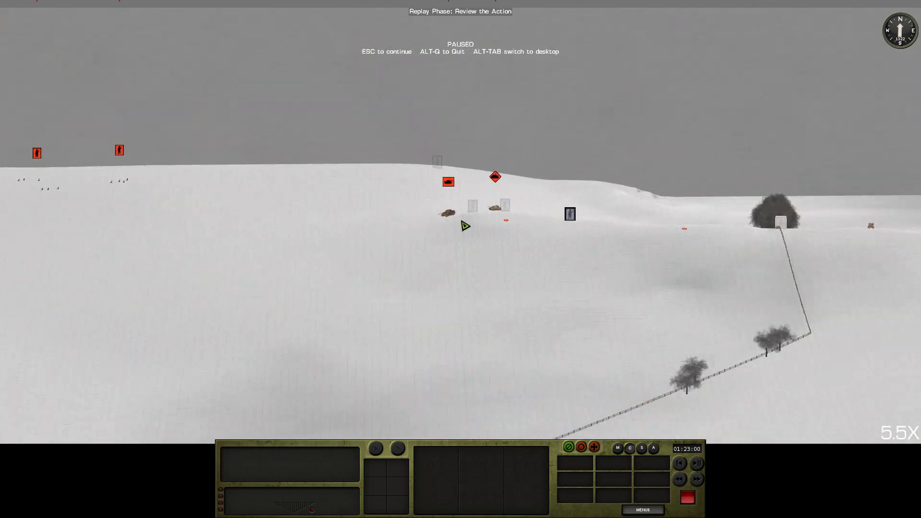
{"action": "scroll", "coordinate": [465, 223], "scroll_direction": "down", "scroll_amount": 5}
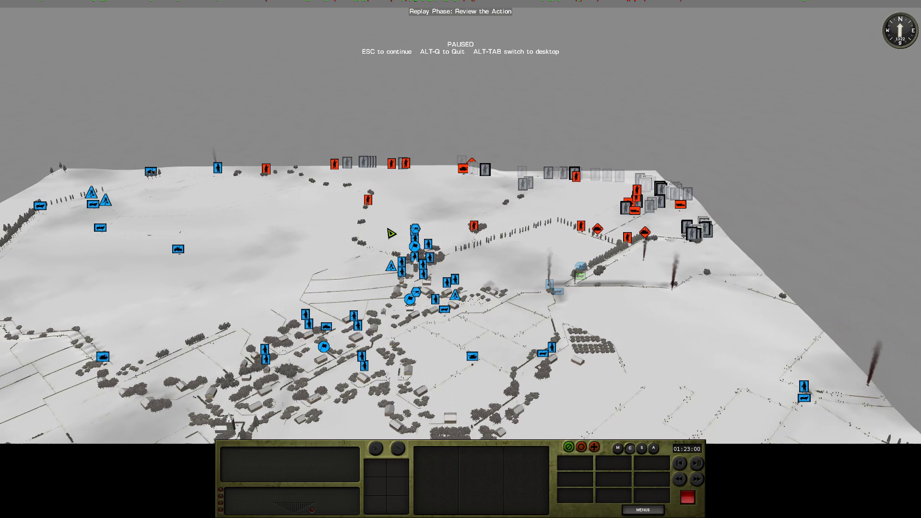
{"action": "key", "text": "w"}
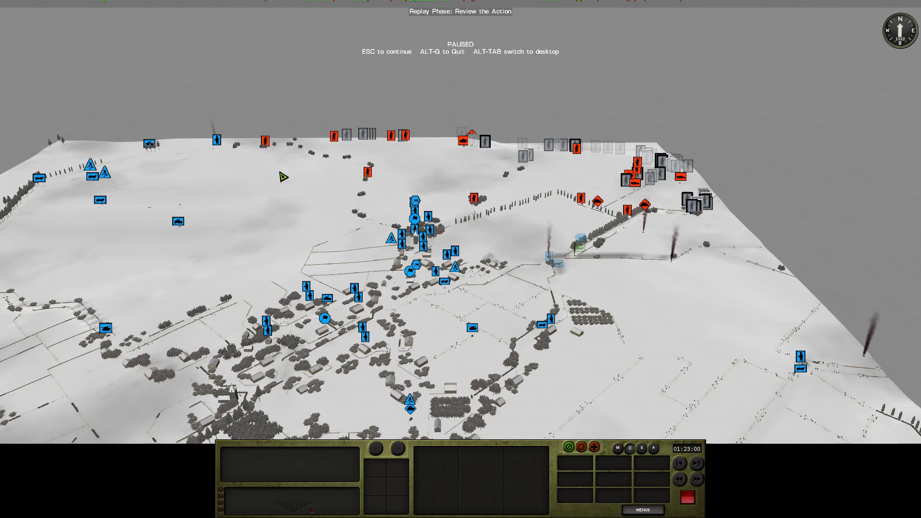
{"action": "key", "text": "w"}
{"action": "key", "text": "w"}
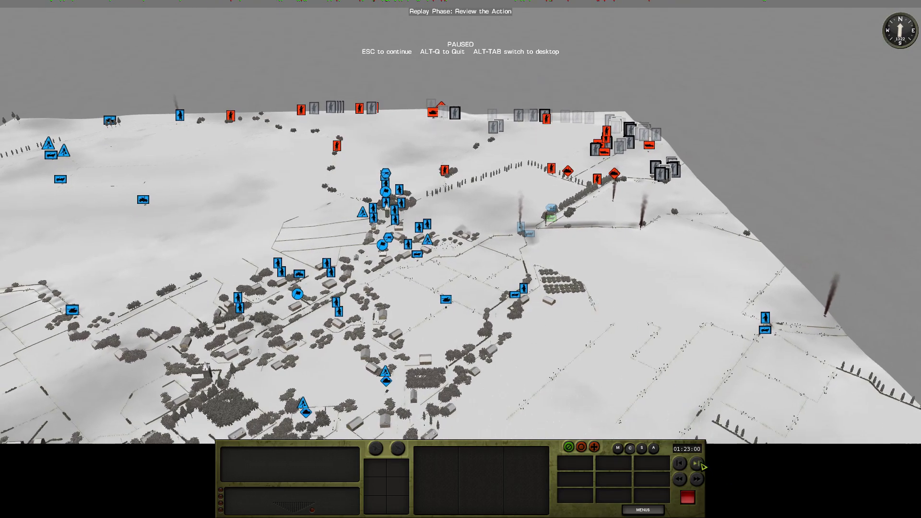
{"action": "key", "text": "Escape"}
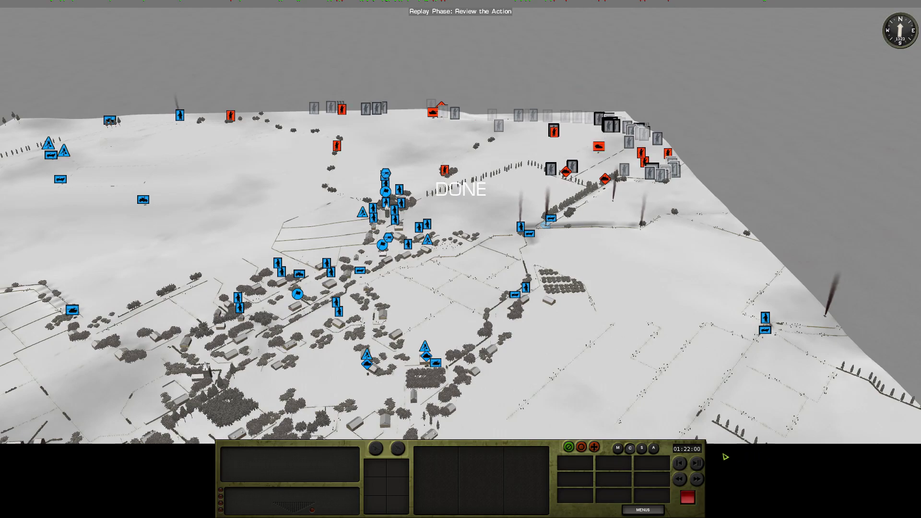
Restart the replay from 01:23:00 and drop the camera to ground level
{"action": "key", "text": "w"}
{"action": "key", "text": "w"}
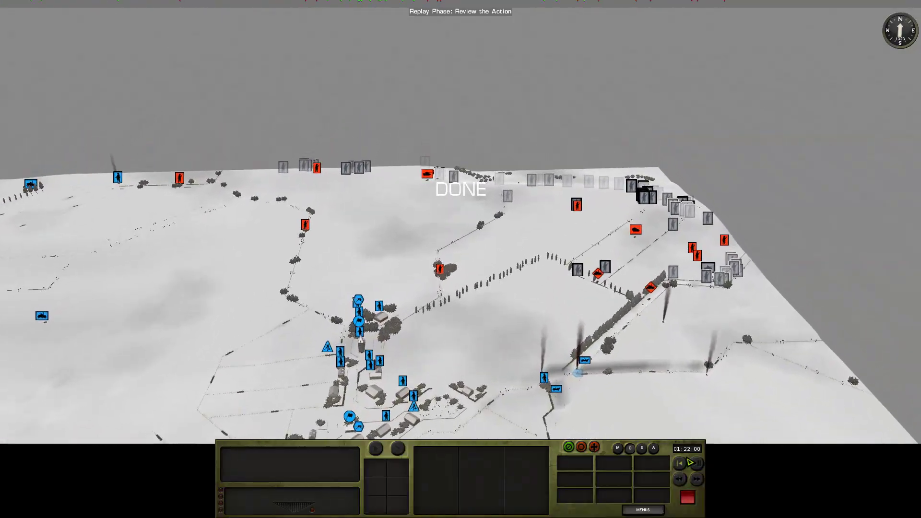
{"action": "key", "text": "Escape"}
{"action": "key", "text": "w"}
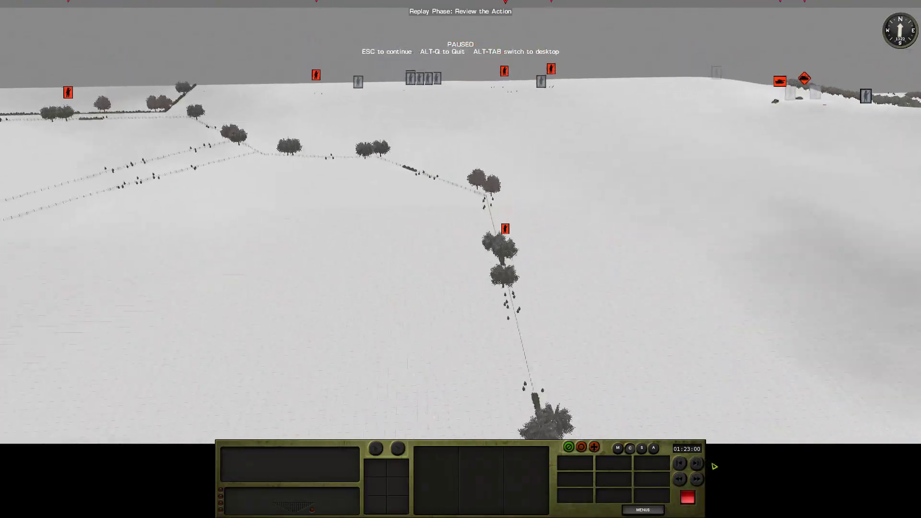
{"action": "key", "text": "Escape"}
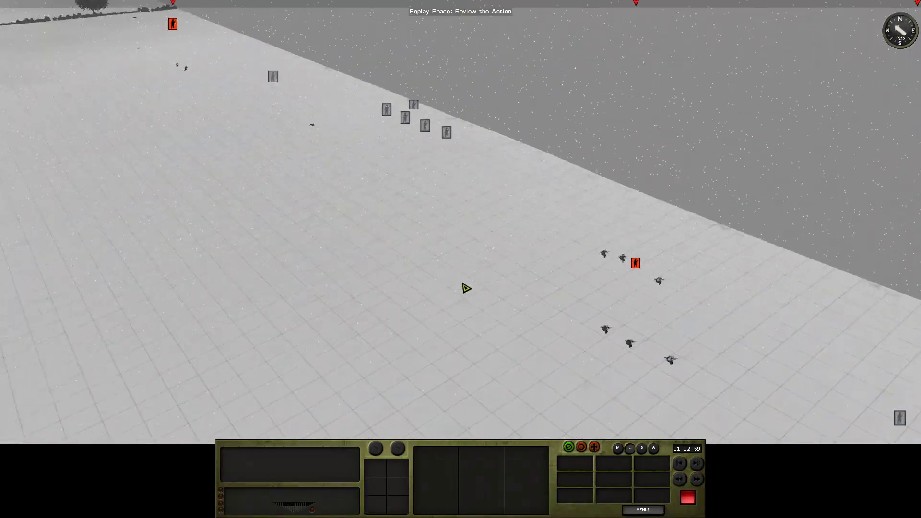
{"action": "key", "text": "1"}
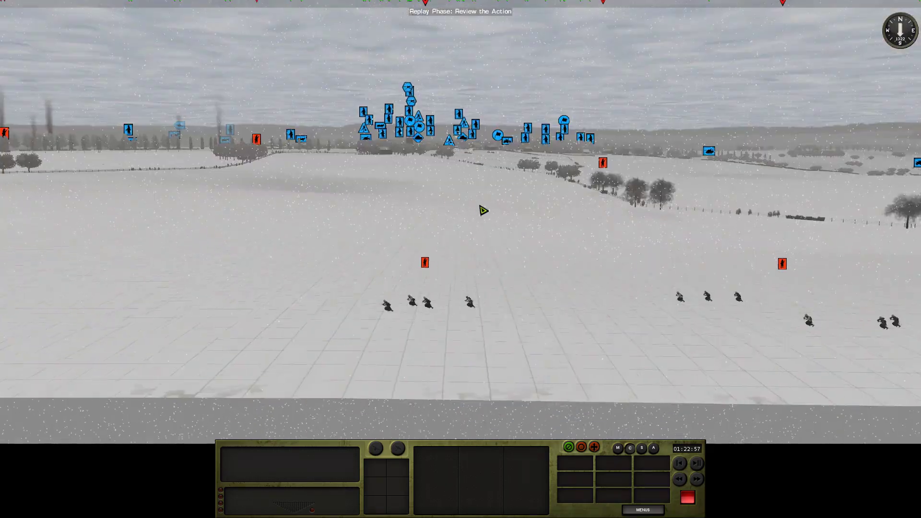
Inspect friendly units, including the Cavalry Troop HQ, then clear the selection
{"action": "left_click", "coordinate": [505, 143]}
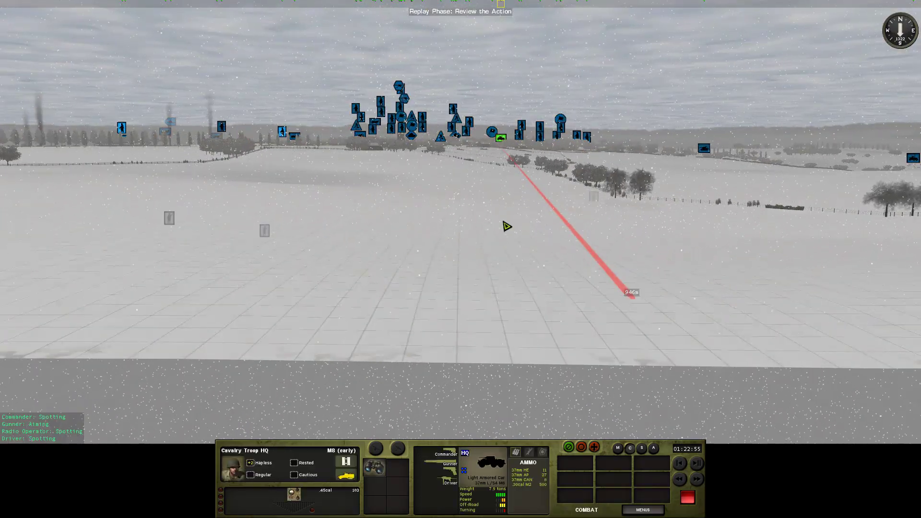
{"action": "left_click", "coordinate": [556, 267]}
{"action": "key", "text": "w"}
{"action": "scroll", "coordinate": [569, 288], "scroll_direction": "up", "scroll_amount": 2}
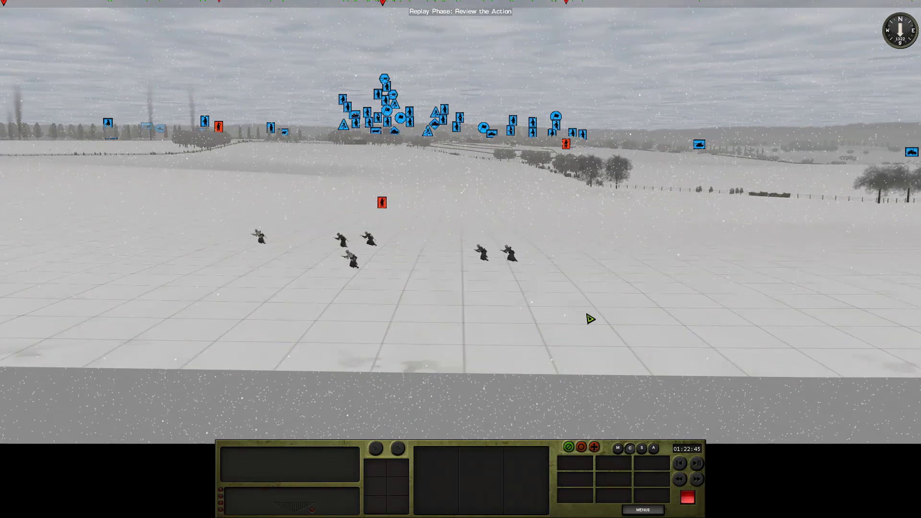
{"action": "left_click", "coordinate": [493, 137]}
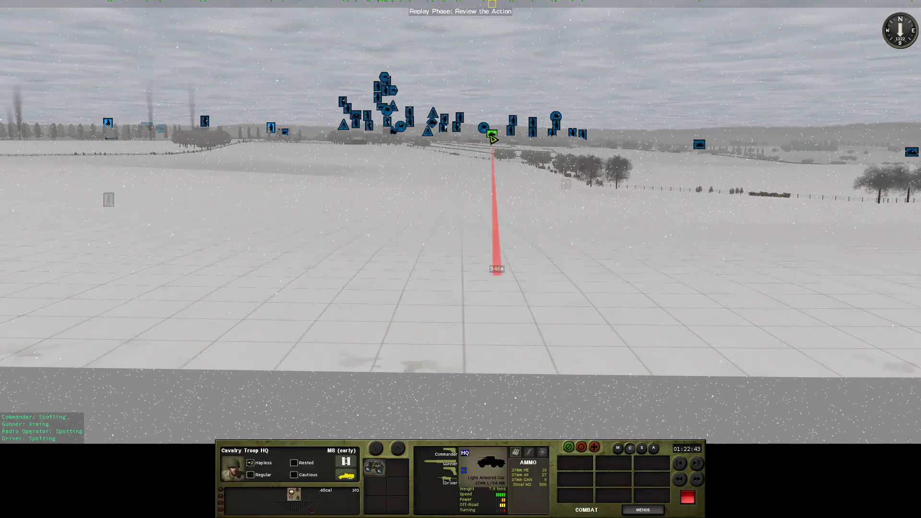
{"action": "left_click", "coordinate": [553, 265]}
Pause, move the camera toward the two German tanks, and resume playback
{"action": "key", "text": "Escape"}
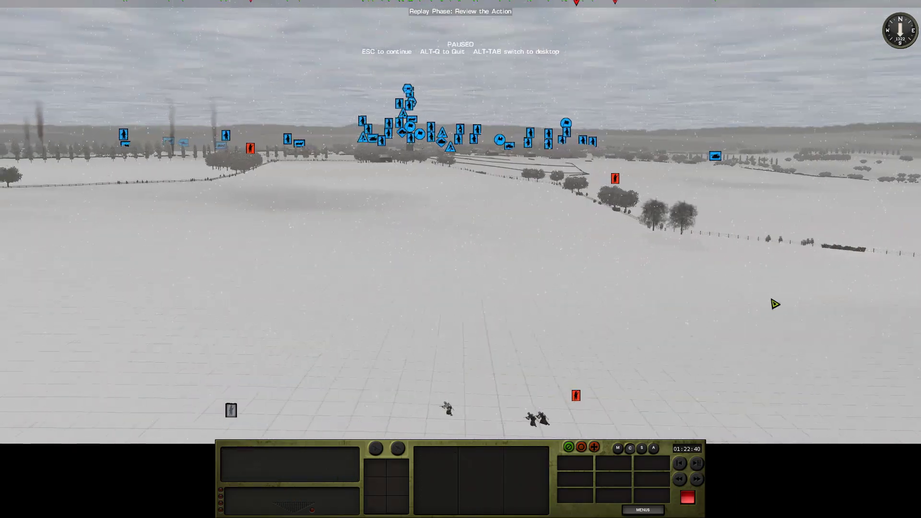
{"action": "key", "text": "a"}
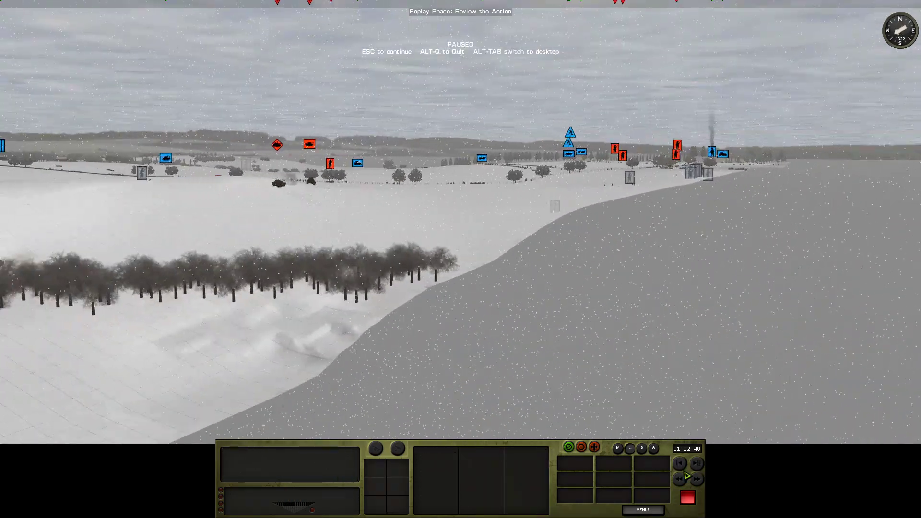
{"action": "key", "text": "w"}
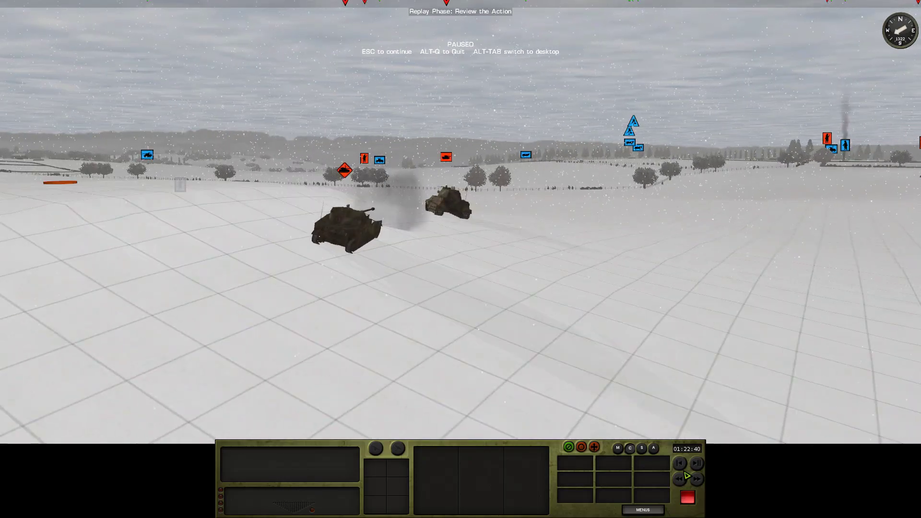
{"action": "key", "text": "Escape"}
Resume the replay and inspect the Mortar Section HQ and a soldier near the tanks
{"action": "key", "text": "w"}
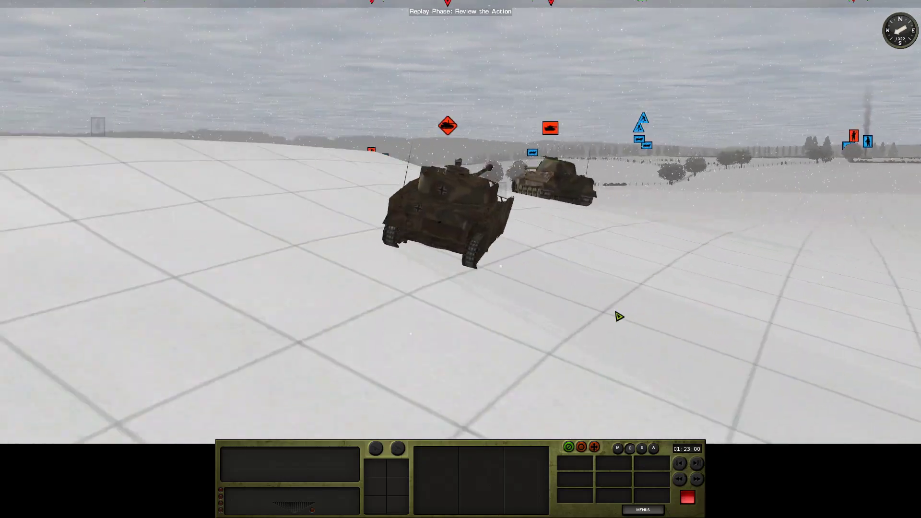
{"action": "scroll", "coordinate": [670, 310], "scroll_direction": "up", "scroll_amount": 2}
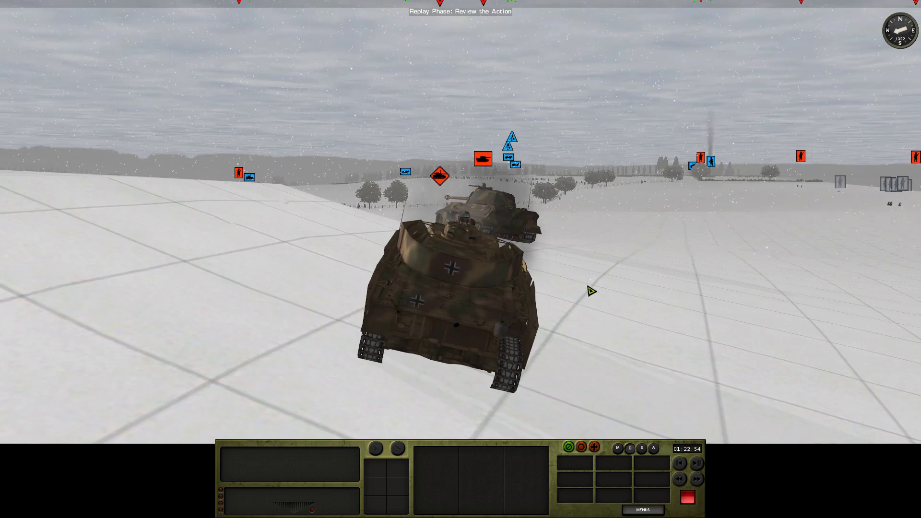
{"action": "scroll", "coordinate": [596, 267], "scroll_direction": "up", "scroll_amount": 5}
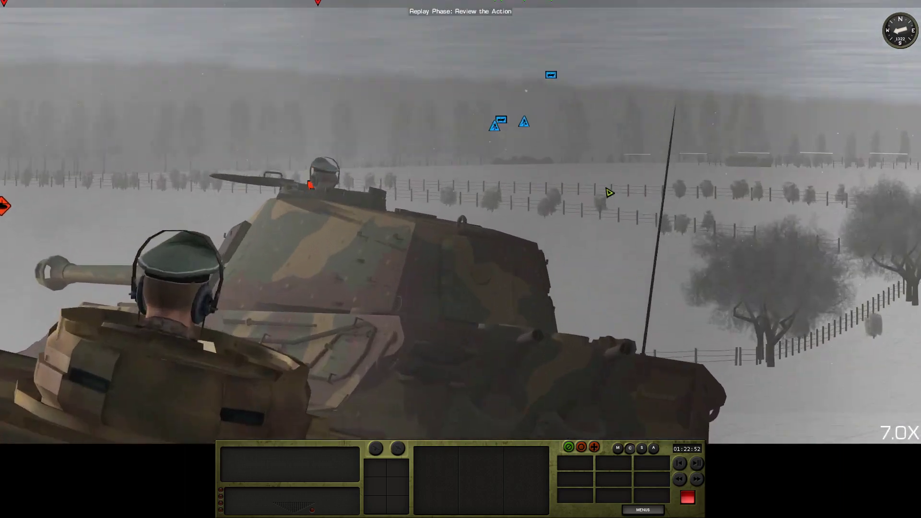
{"action": "scroll", "coordinate": [609, 192], "scroll_direction": "up", "scroll_amount": 5}
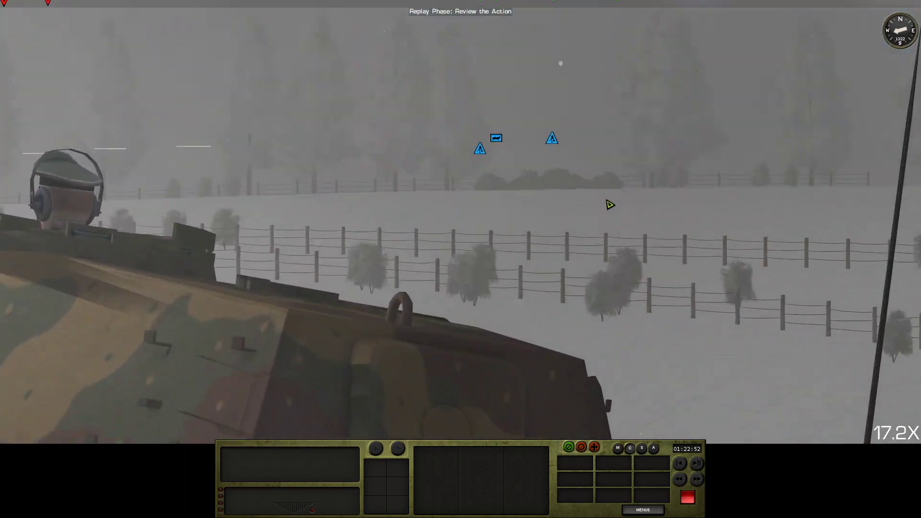
{"action": "scroll", "coordinate": [613, 222], "scroll_direction": "up", "scroll_amount": 1}
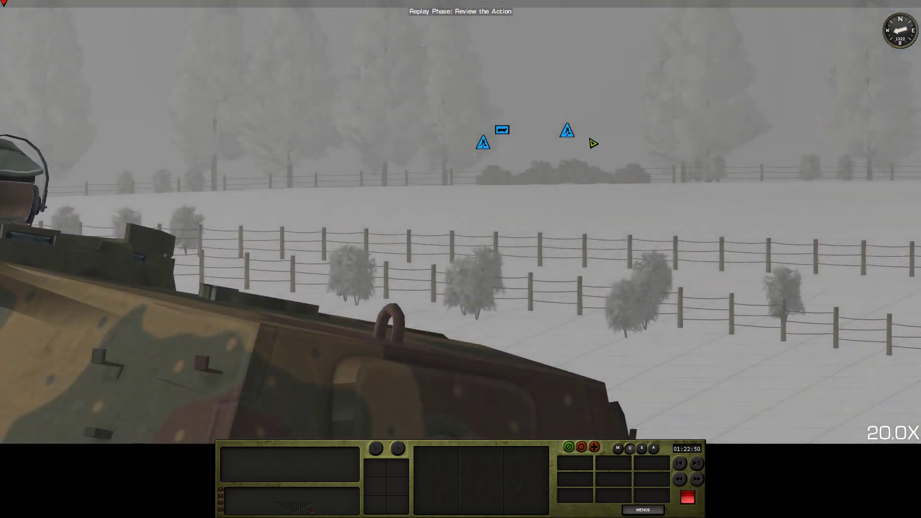
{"action": "scroll", "coordinate": [582, 233], "scroll_direction": "down", "scroll_amount": 3}
{"action": "scroll", "coordinate": [584, 233], "scroll_direction": "down", "scroll_amount": 4}
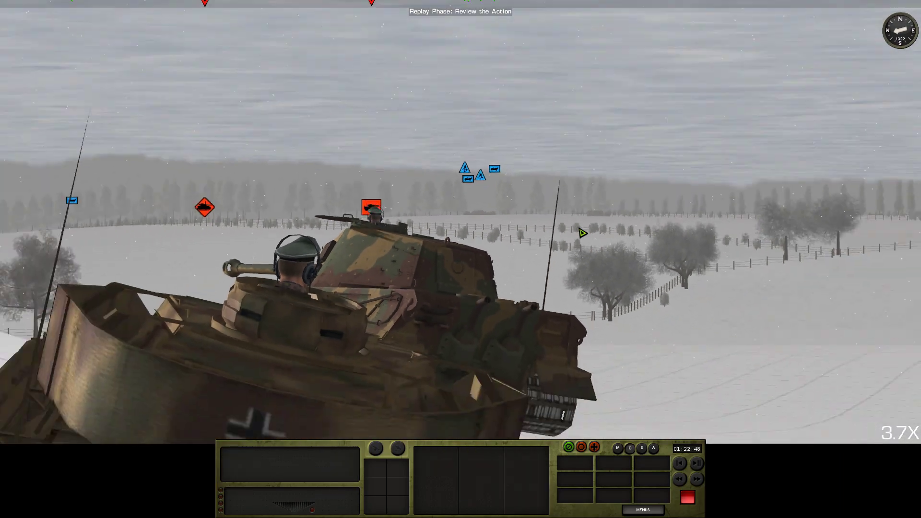
{"action": "scroll", "coordinate": [583, 232], "scroll_direction": "down", "scroll_amount": 3}
{"action": "scroll", "coordinate": [609, 244], "scroll_direction": "down", "scroll_amount": 2}
{"action": "scroll", "coordinate": [605, 273], "scroll_direction": "down", "scroll_amount": 2}
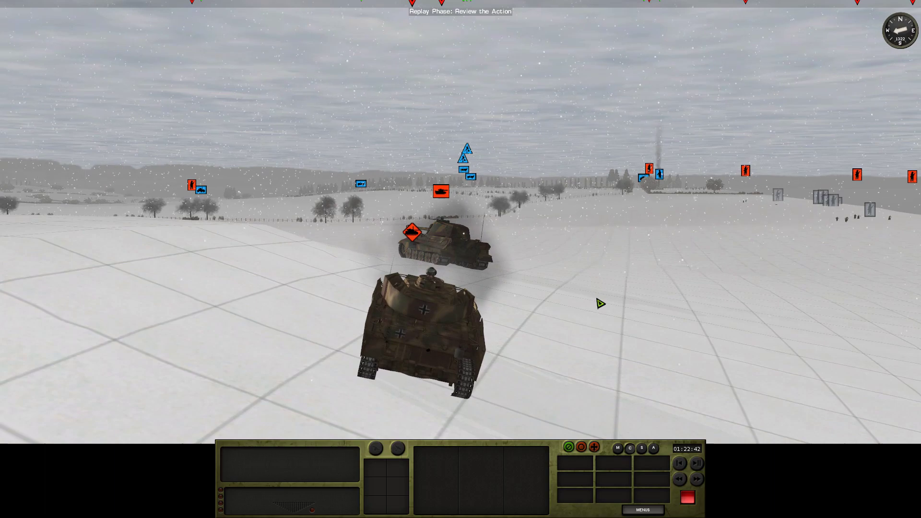
{"action": "scroll", "coordinate": [566, 216], "scroll_direction": "up", "scroll_amount": 2}
{"action": "scroll", "coordinate": [574, 303], "scroll_direction": "up", "scroll_amount": 3}
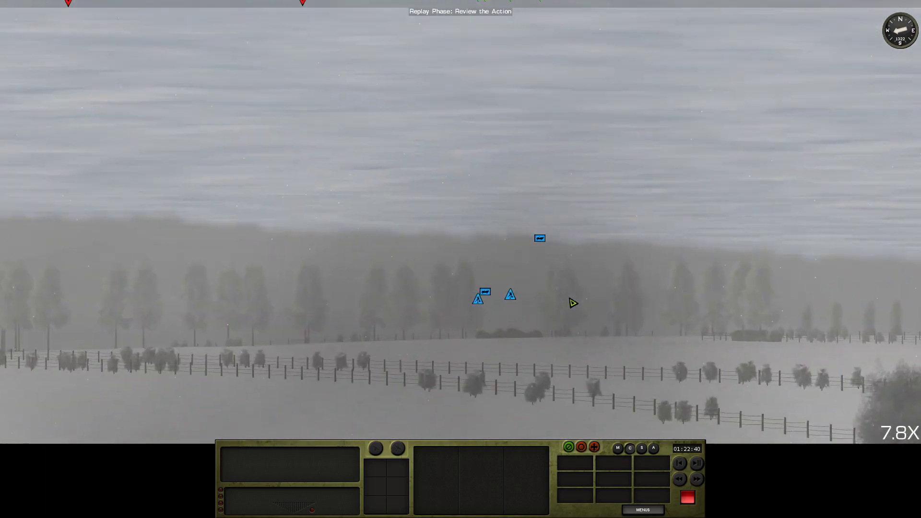
{"action": "scroll", "coordinate": [586, 356], "scroll_direction": "up", "scroll_amount": 3}
{"action": "left_click", "coordinate": [495, 296]}
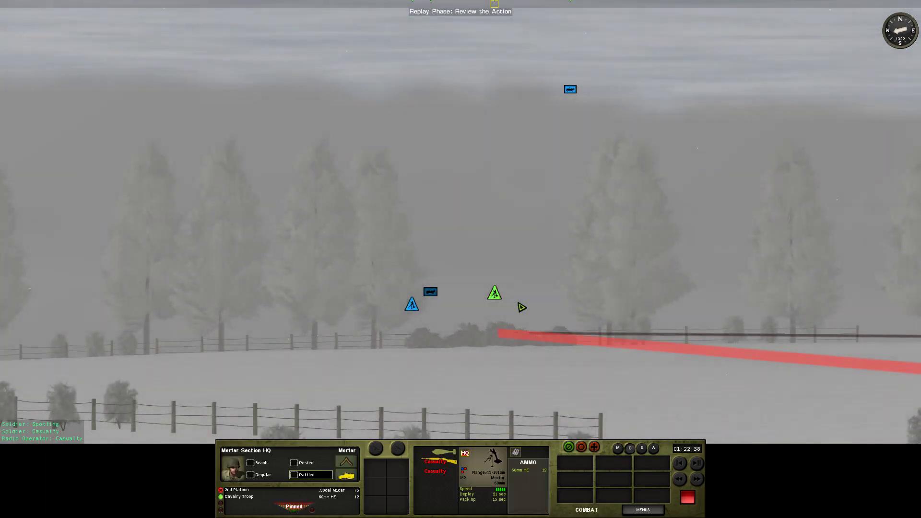
{"action": "left_click", "coordinate": [562, 377]}
{"action": "scroll", "coordinate": [566, 364], "scroll_direction": "down", "scroll_amount": 3}
{"action": "scroll", "coordinate": [566, 364], "scroll_direction": "down", "scroll_amount": 3}
{"action": "scroll", "coordinate": [563, 331], "scroll_direction": "down", "scroll_amount": 3}
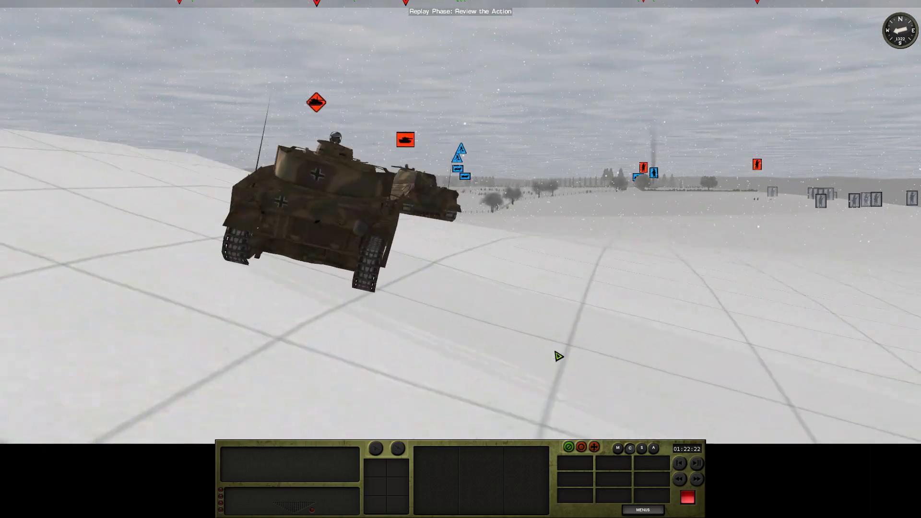
{"action": "left_click", "coordinate": [386, 262]}
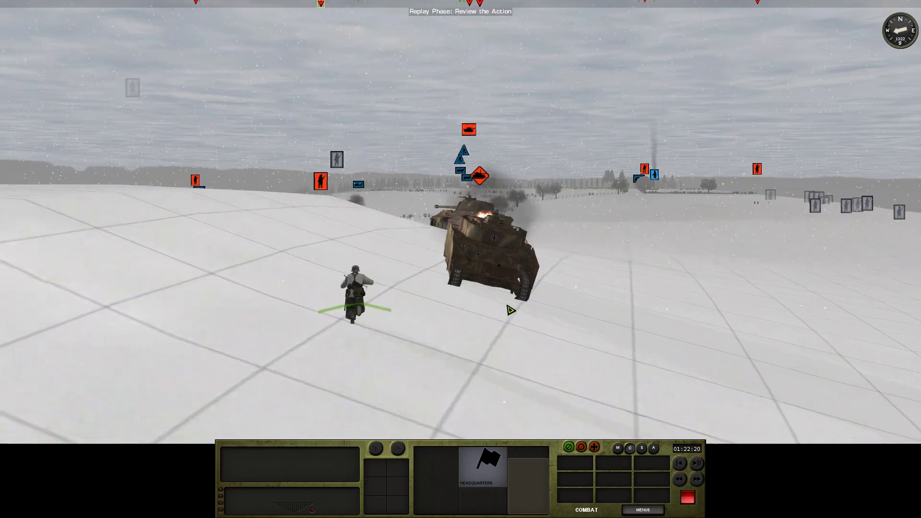
{"action": "left_click", "coordinate": [541, 295]}
{"action": "scroll", "coordinate": [552, 248], "scroll_direction": "up", "scroll_amount": 2}
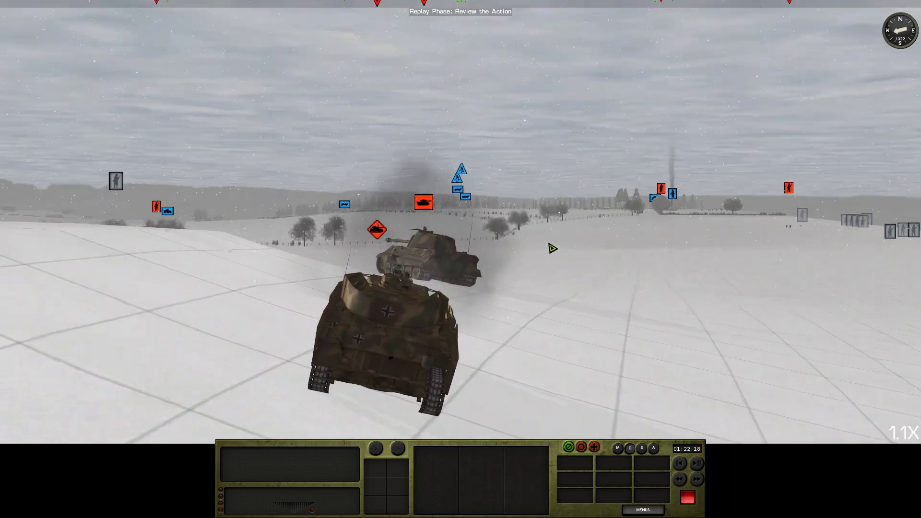
{"action": "scroll", "coordinate": [552, 308], "scroll_direction": "up", "scroll_amount": 5}
{"action": "scroll", "coordinate": [539, 330], "scroll_direction": "up", "scroll_amount": 3}
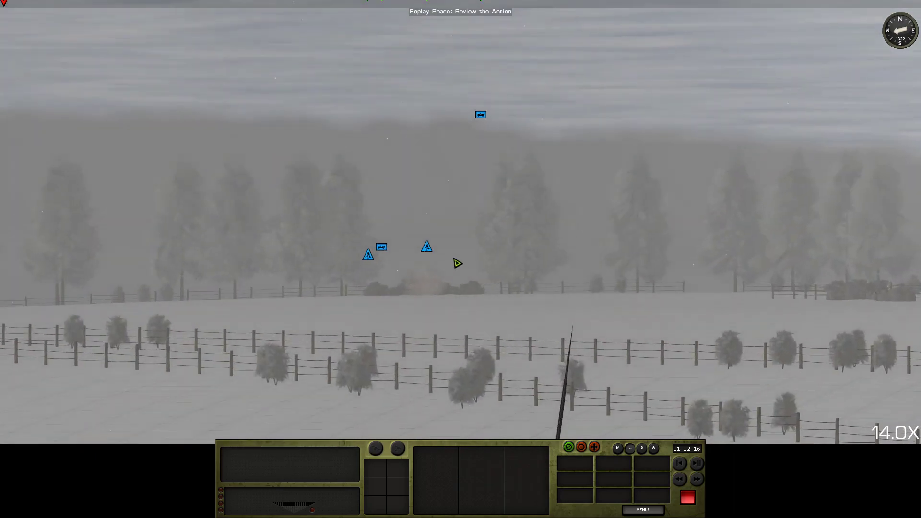
Inspect the treeline Mortar Section HQ and German medium tank as playback reaches DONE
{"action": "left_click", "coordinate": [428, 248]}
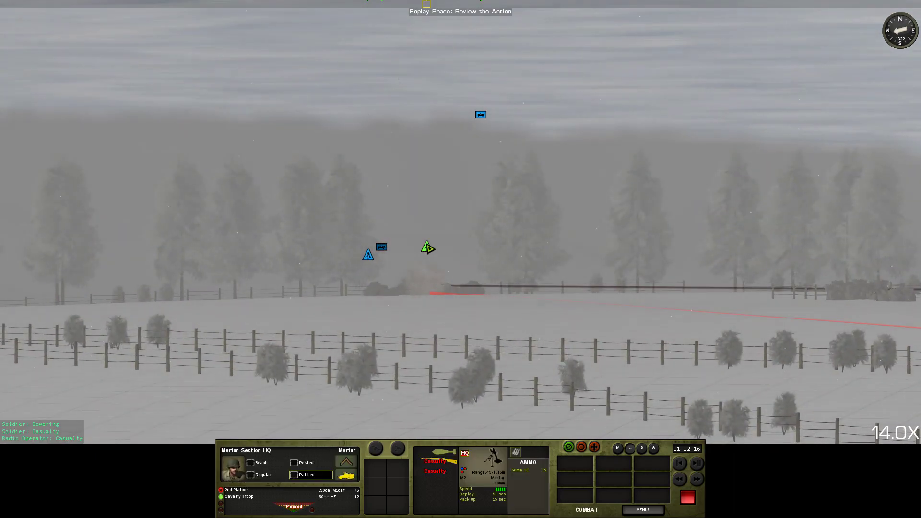
{"action": "left_click", "coordinate": [492, 311]}
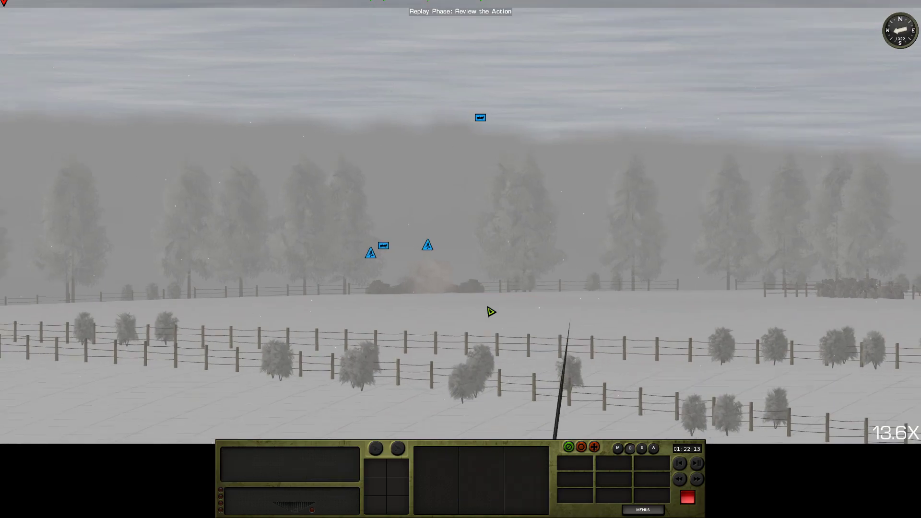
{"action": "scroll", "coordinate": [492, 311], "scroll_direction": "down", "scroll_amount": 5}
{"action": "scroll", "coordinate": [491, 312], "scroll_direction": "down", "scroll_amount": 3}
{"action": "scroll", "coordinate": [491, 312], "scroll_direction": "down", "scroll_amount": 1}
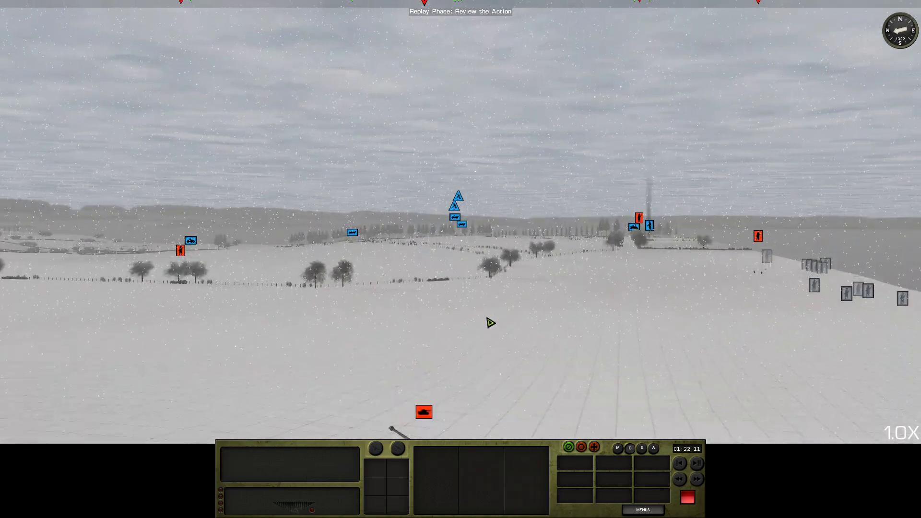
{"action": "key", "text": "w"}
{"action": "key", "text": "w"}
{"action": "key", "text": "w"}
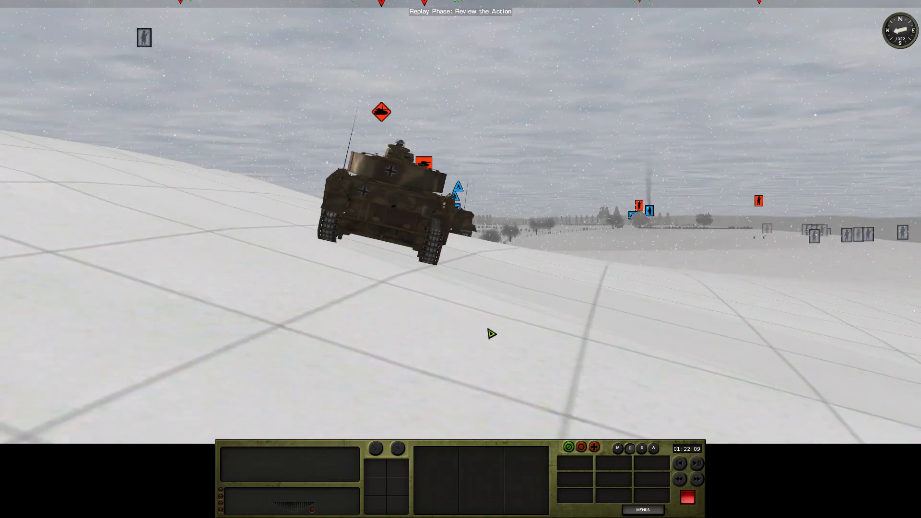
{"action": "left_click", "coordinate": [412, 350]}
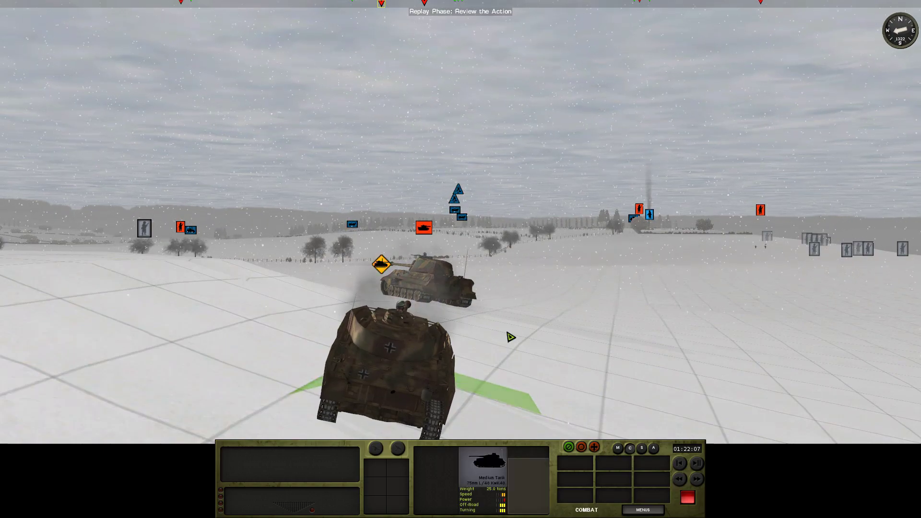
{"action": "left_click", "coordinate": [510, 337]}
{"action": "key", "text": "w"}
{"action": "key", "text": "w"}
{"action": "key", "text": "w"}
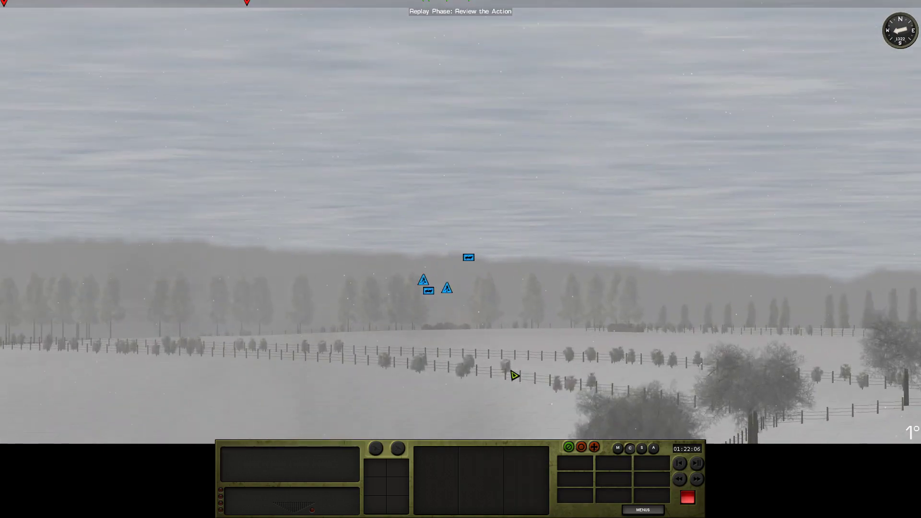
{"action": "scroll", "coordinate": [515, 376], "scroll_direction": "down", "scroll_amount": 5}
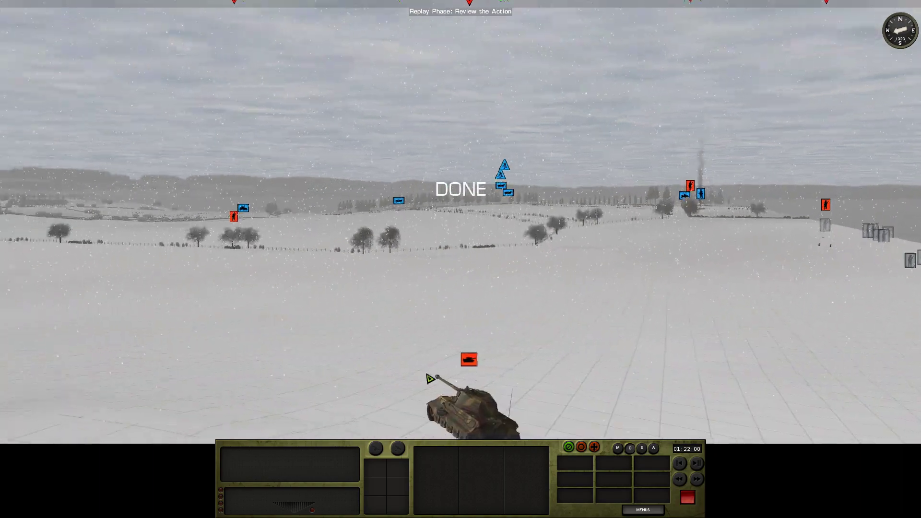
Inspect the heavy tank and the M36 Jackson tank destroyer, then raise the view
{"action": "key", "text": "a"}
{"action": "left_click", "coordinate": [503, 352]}
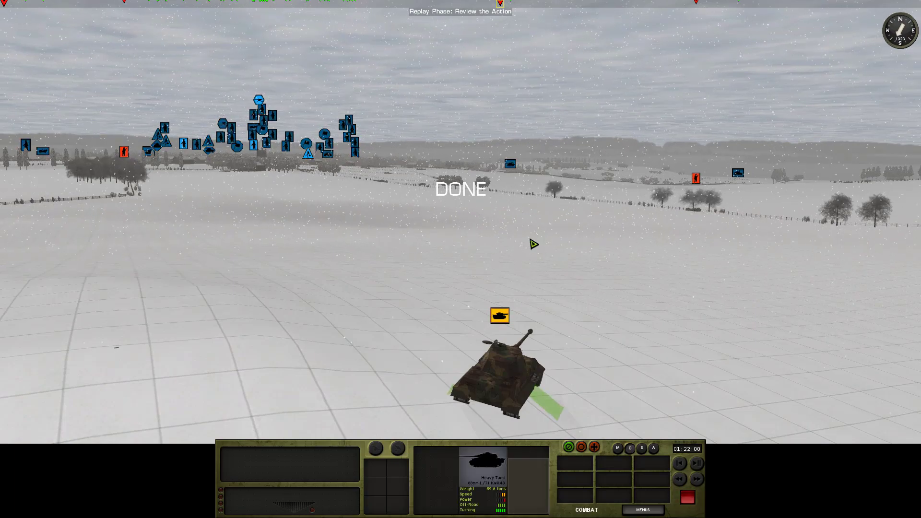
{"action": "left_click", "coordinate": [530, 243]}
{"action": "key", "text": "plus"}
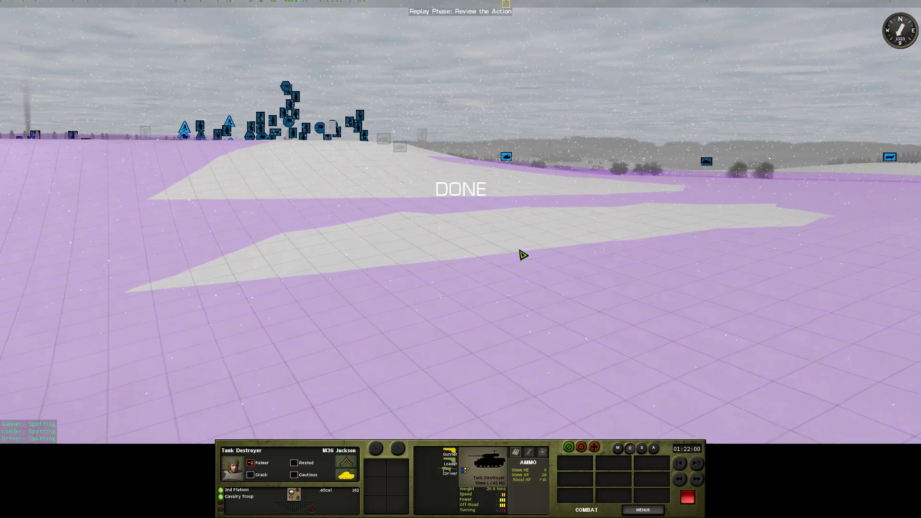
{"action": "left_click", "coordinate": [523, 255]}
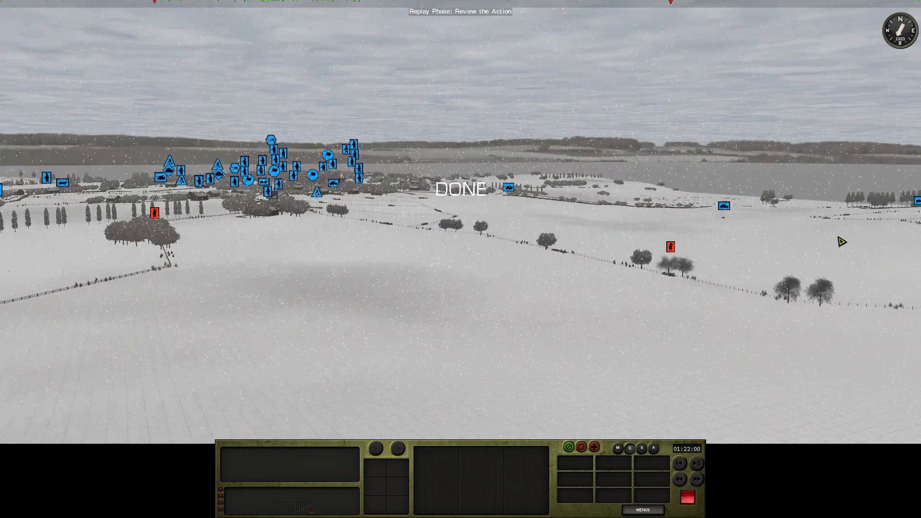
{"action": "left_click_drag", "start_coordinate": [841, 241], "coordinate": [790, 252]}
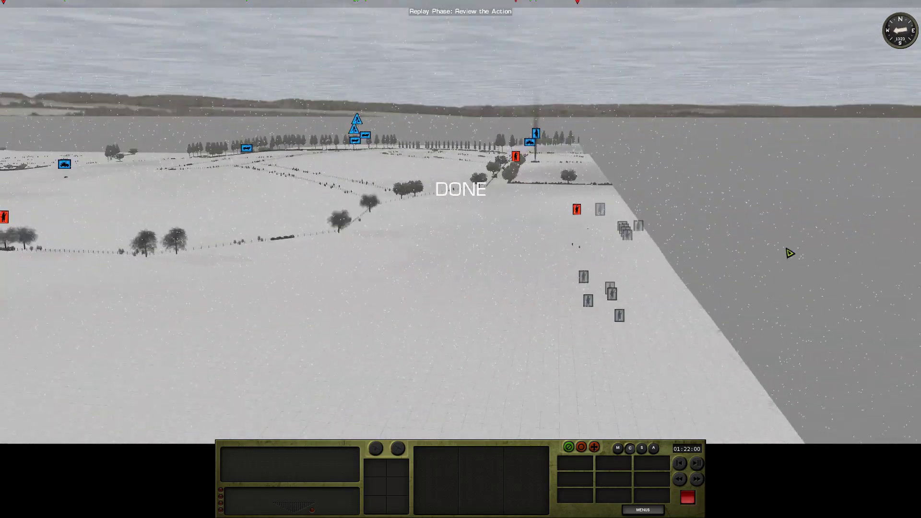
{"action": "scroll", "coordinate": [718, 311], "scroll_direction": "down", "scroll_amount": 3}
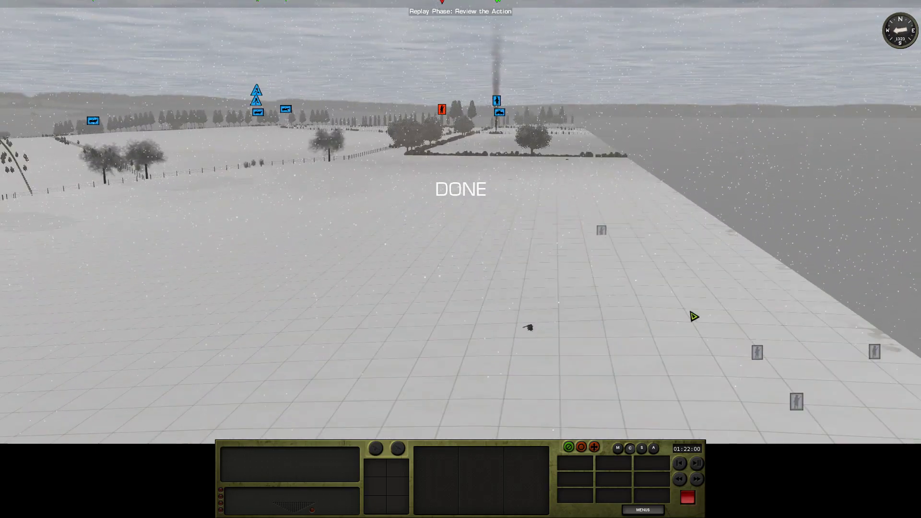
{"action": "scroll", "coordinate": [540, 328], "scroll_direction": "down", "scroll_amount": 2}
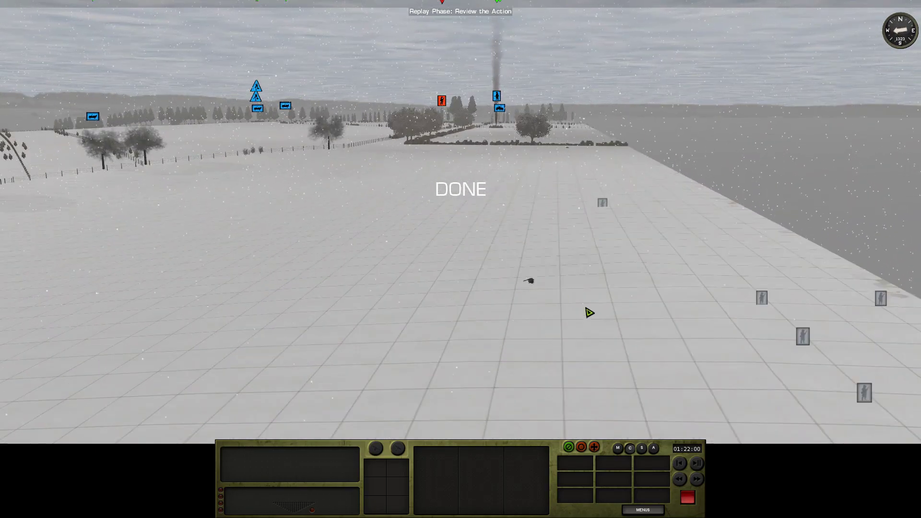
Rewind the replay to its paused 01:23:00 start
{"action": "left_click", "coordinate": [683, 465]}
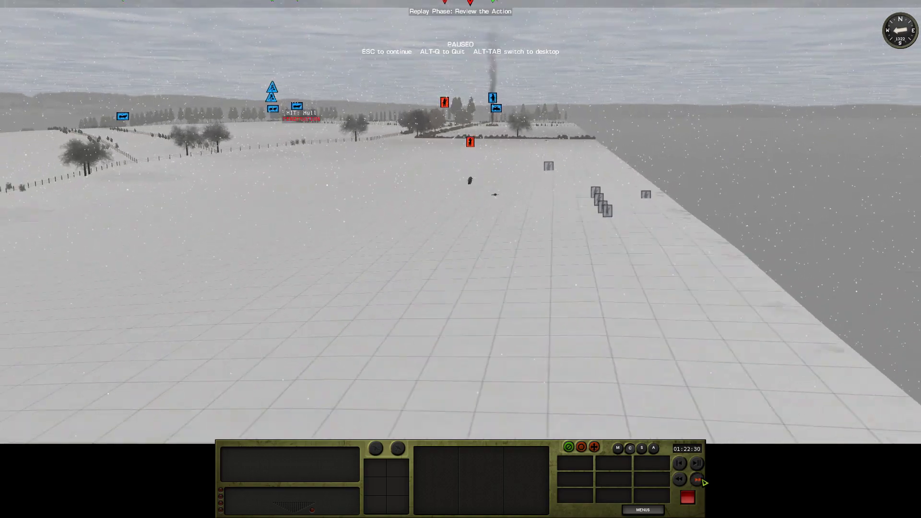
{"action": "key", "text": "Escape"}
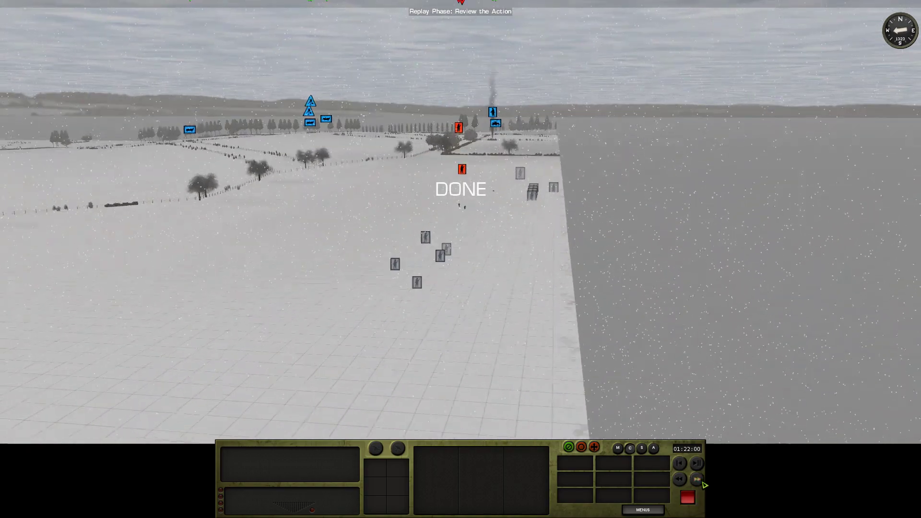
{"action": "left_click", "coordinate": [682, 466]}
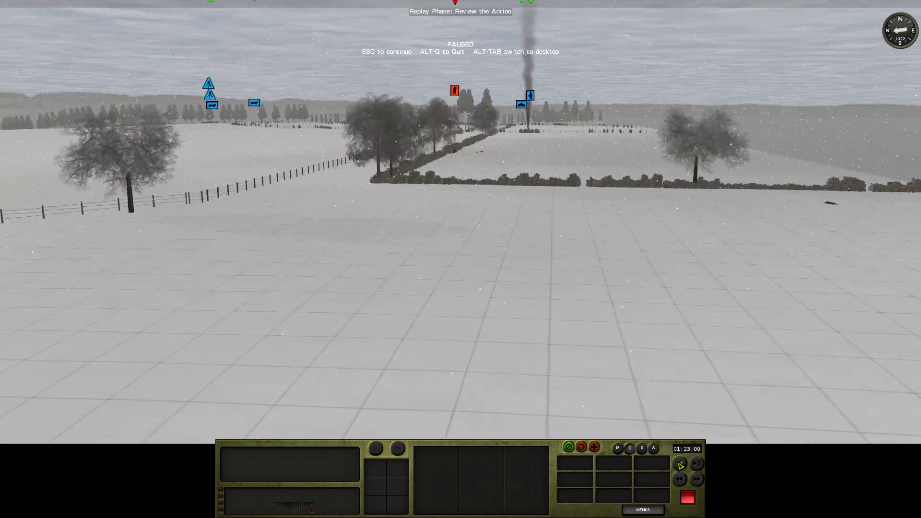
{"action": "key", "text": "w"}
{"action": "key", "text": "w"}
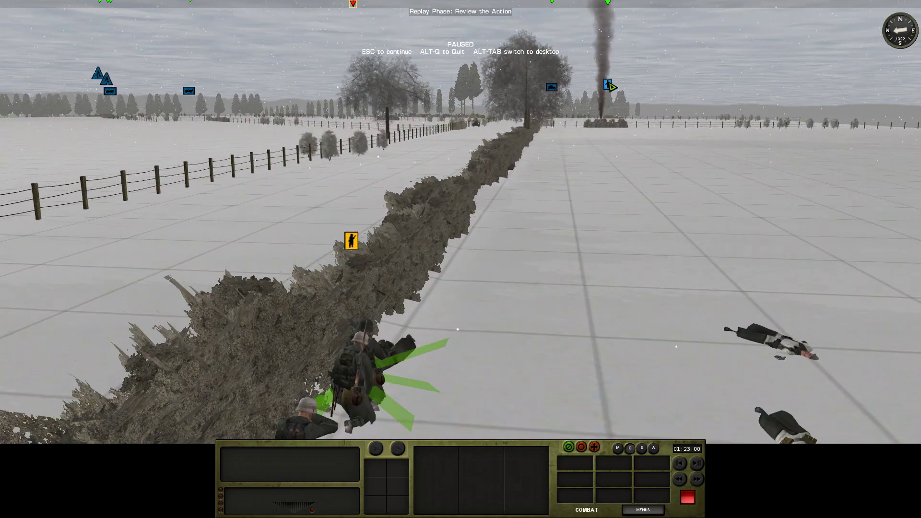
{"action": "left_click", "coordinate": [609, 86]}
{"action": "scroll", "coordinate": [506, 334], "scroll_direction": "up", "scroll_amount": 3}
{"action": "left_click", "coordinate": [368, 290]}
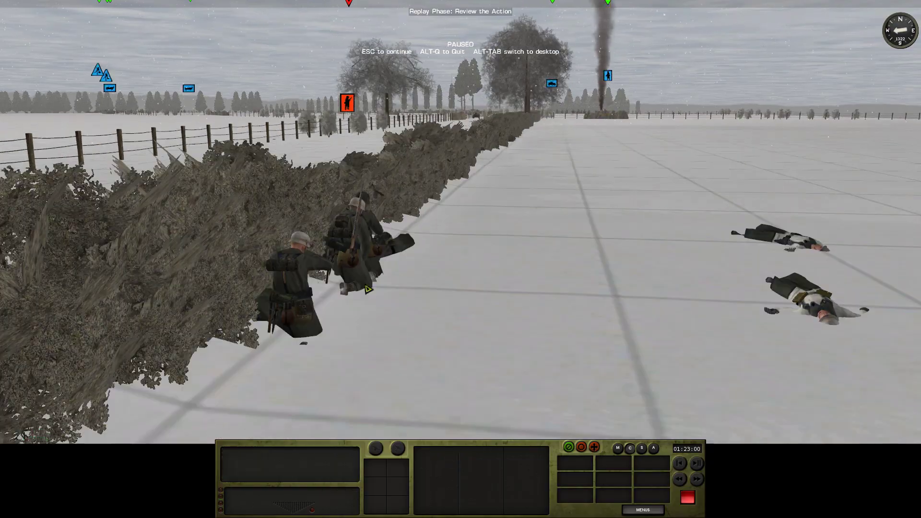
{"action": "key", "text": "w"}
{"action": "key", "text": "a"}
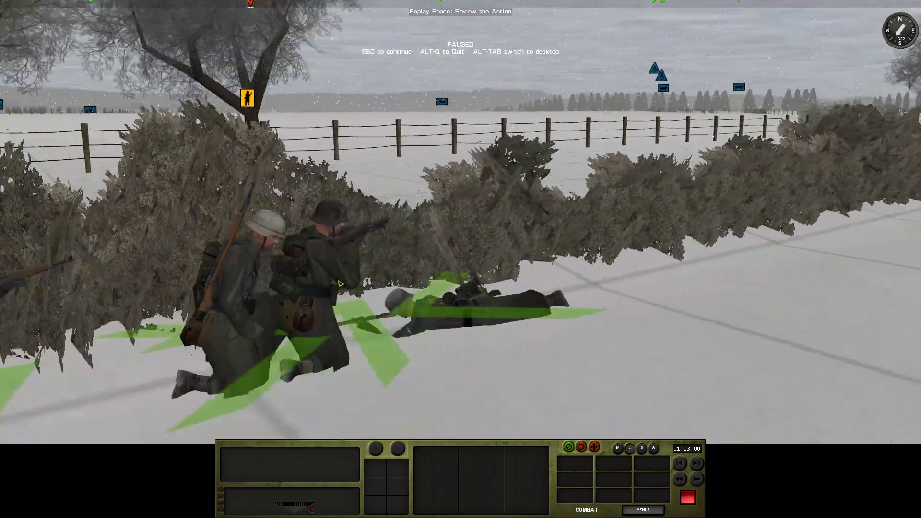
{"action": "key", "text": "e"}
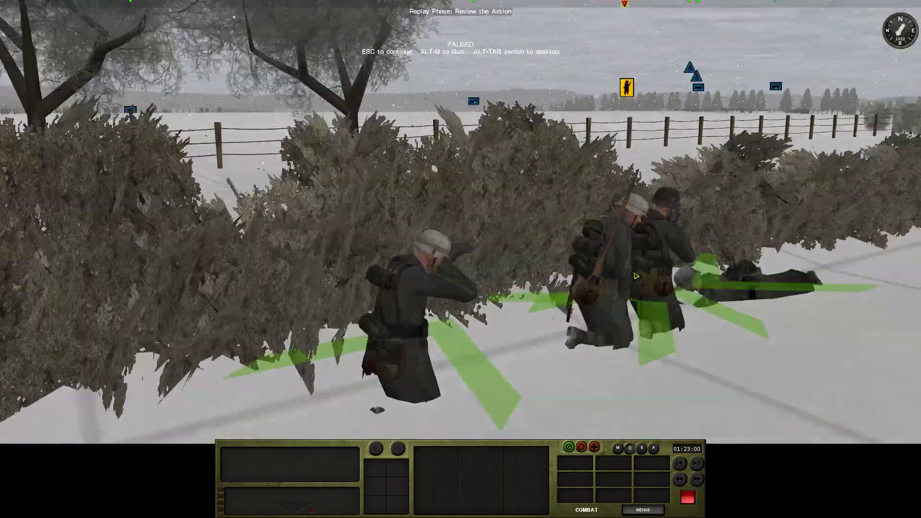
{"action": "scroll", "coordinate": [637, 276], "scroll_direction": "down", "scroll_amount": 2}
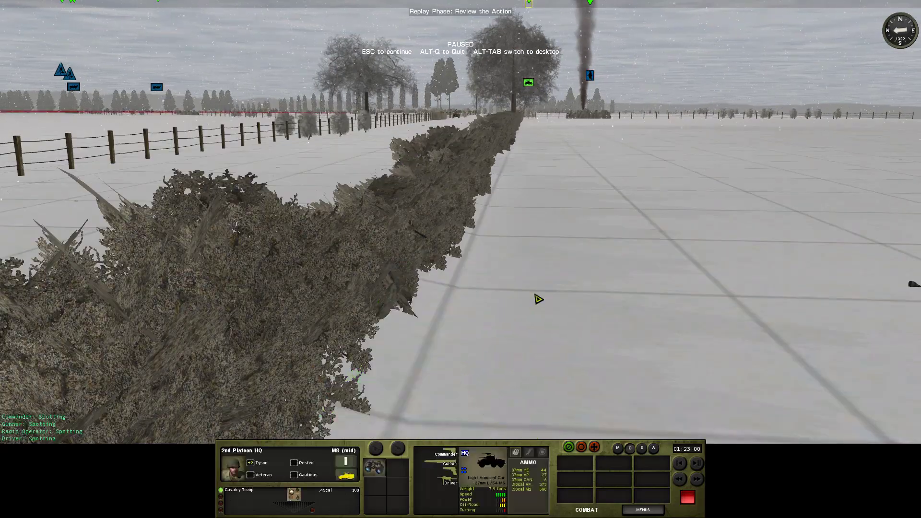
{"action": "left_click", "coordinate": [594, 79]}
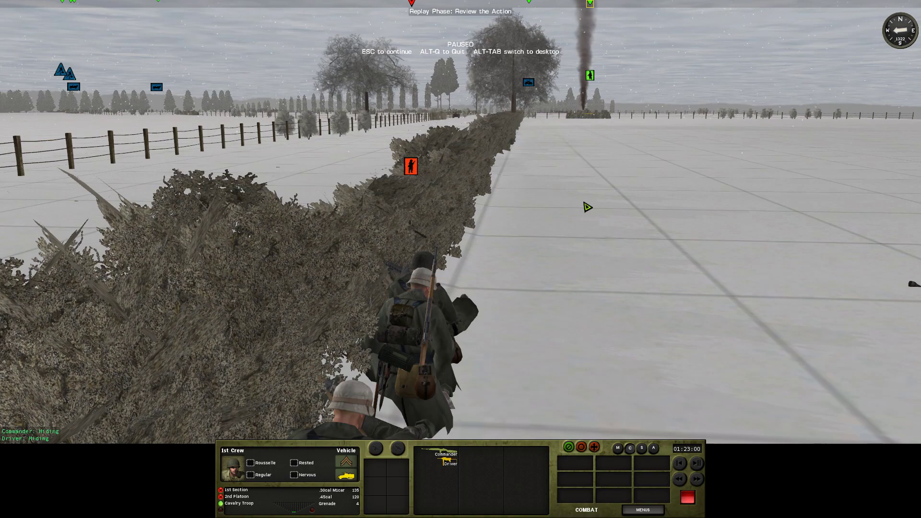
{"action": "left_click", "coordinate": [549, 270]}
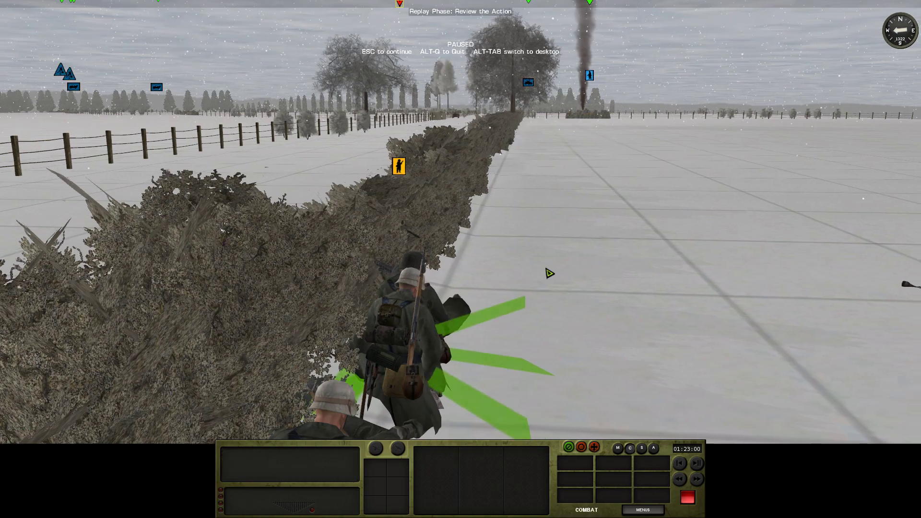
{"action": "key", "text": "e"}
{"action": "left_click", "coordinate": [654, 323]}
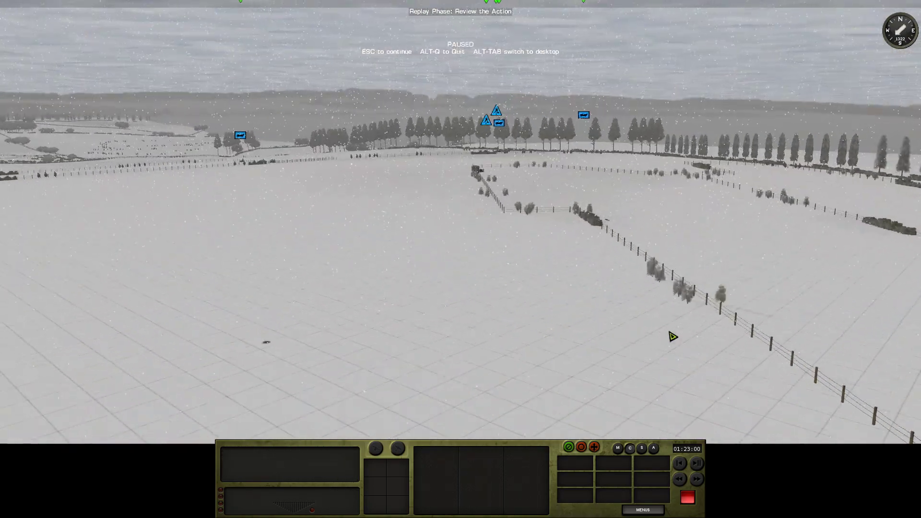
{"action": "double_click", "coordinate": [673, 336]}
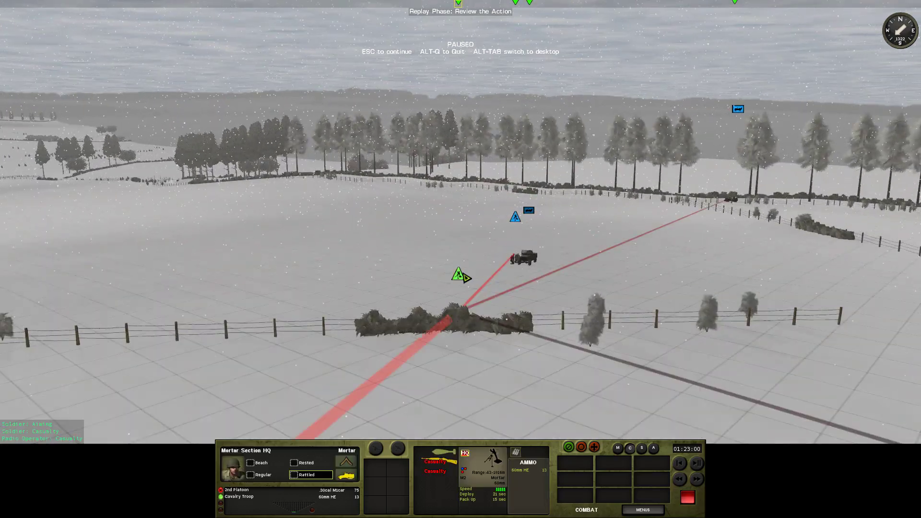
{"action": "double_click", "coordinate": [513, 259]}
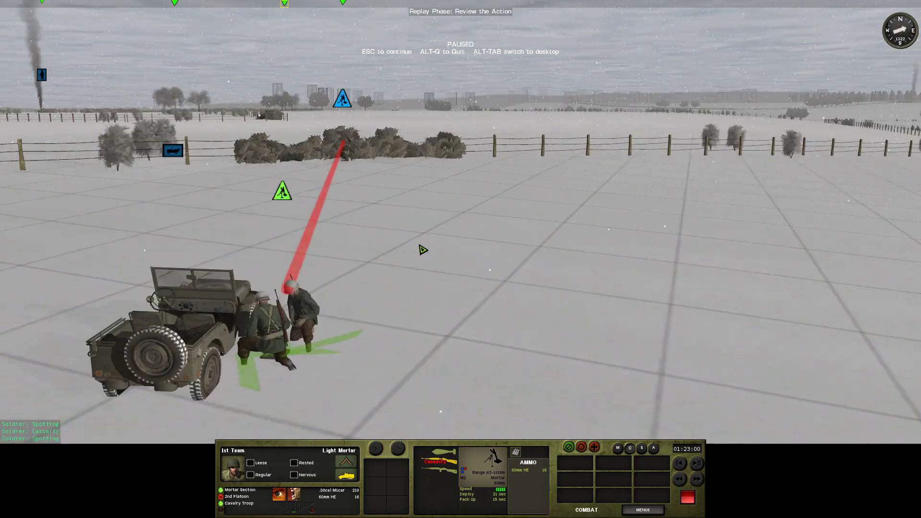
{"action": "left_click", "coordinate": [423, 250]}
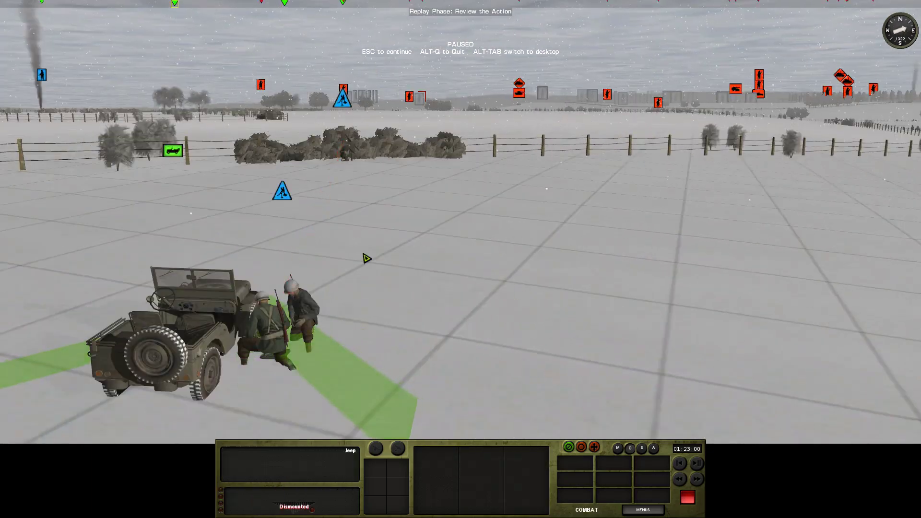
{"action": "key", "text": "5"}
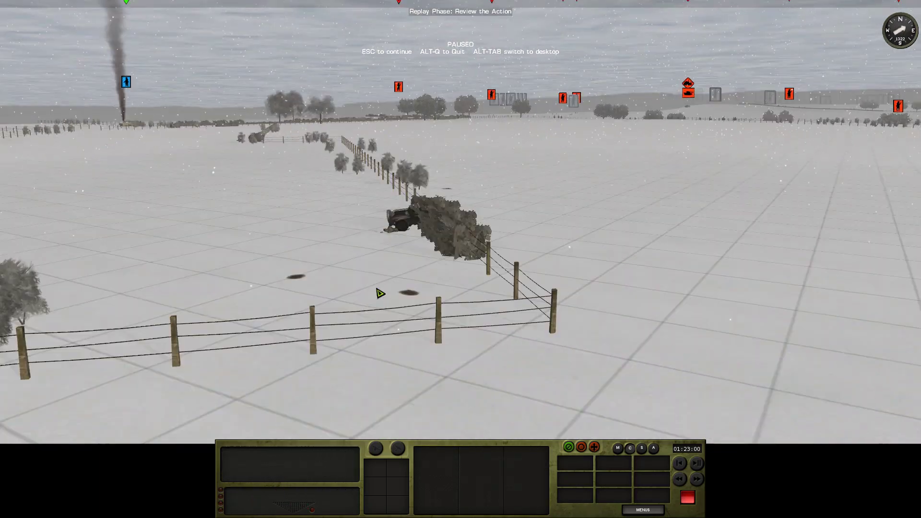
{"action": "left_click", "coordinate": [403, 305]}
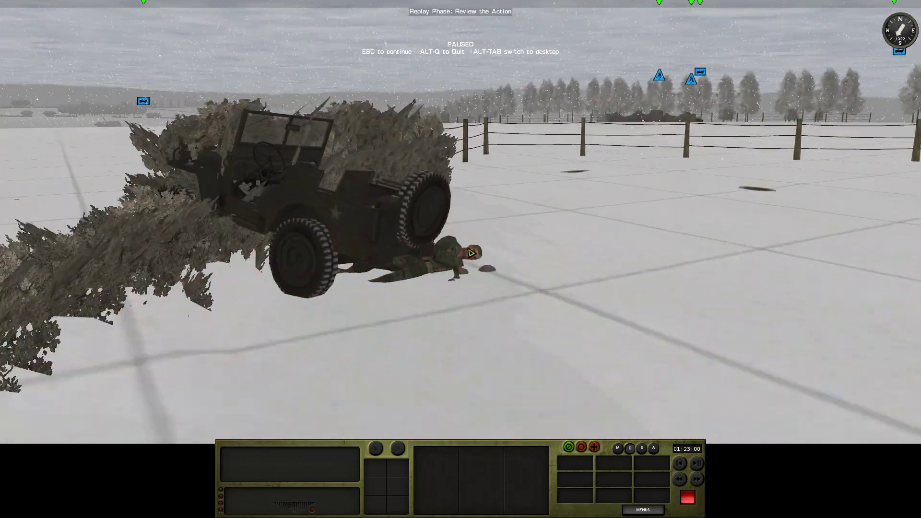
{"action": "key", "text": "5"}
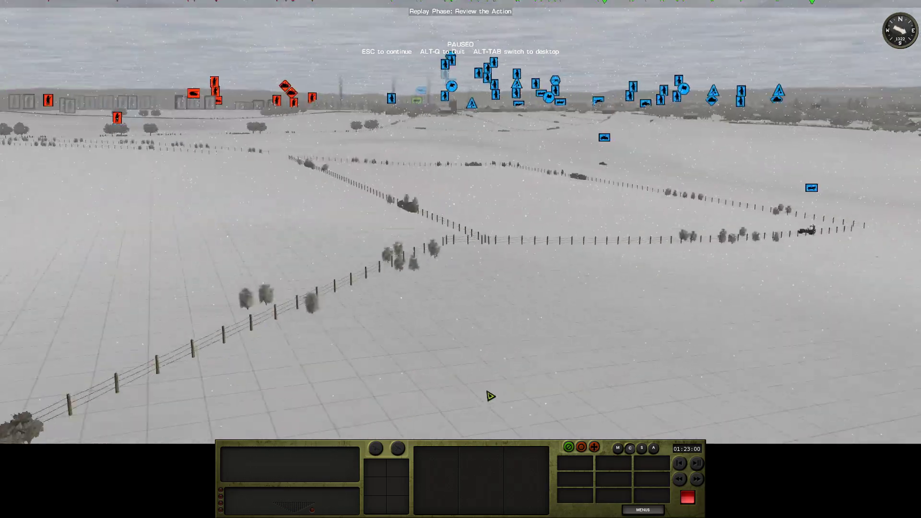
{"action": "key", "text": "a"}
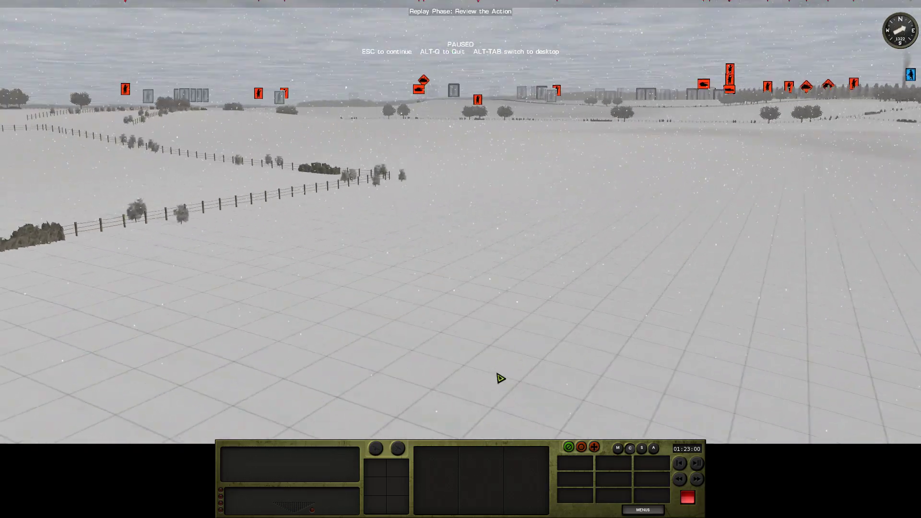
{"action": "left_click", "coordinate": [676, 190]}
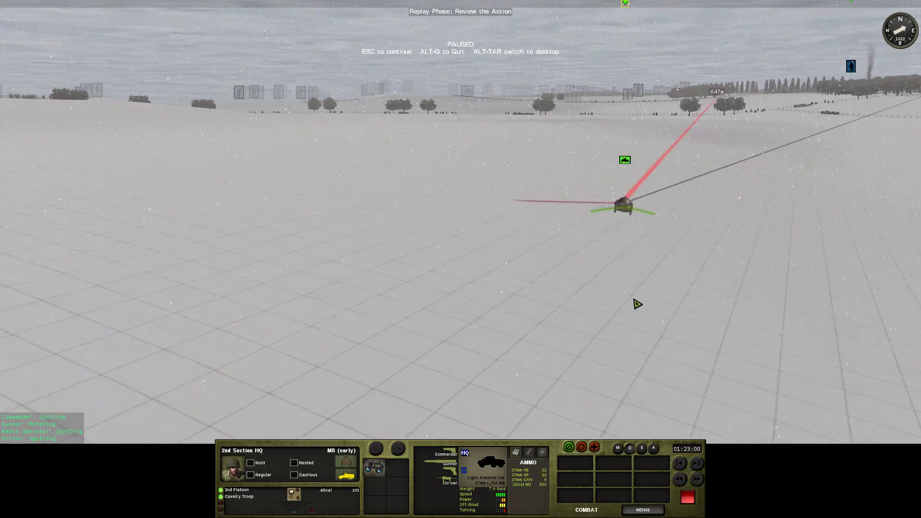
{"action": "key", "text": "d"}
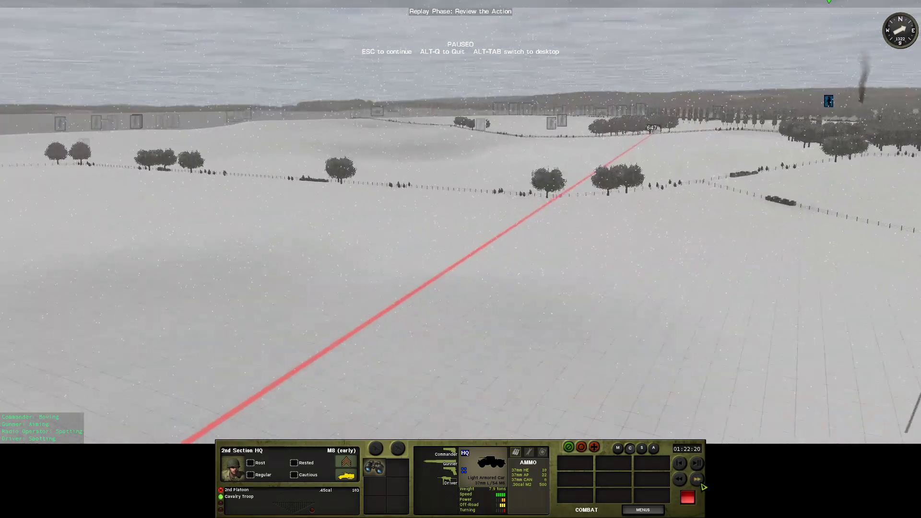
{"action": "key", "text": "a"}
{"action": "left_click", "coordinate": [708, 367]}
{"action": "scroll", "coordinate": [714, 408], "scroll_direction": "up", "scroll_amount": 10}
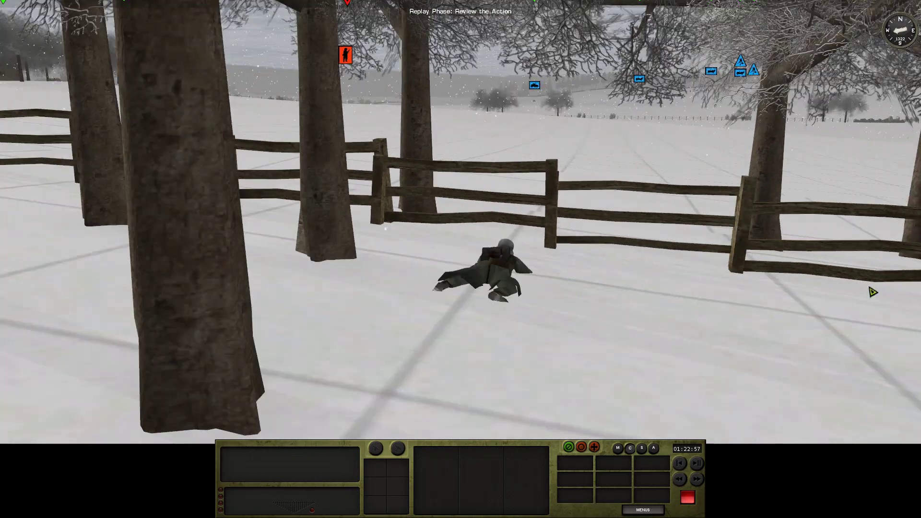
Play the replay at high speed, orbit the fallen soldiers, then skip to the end
{"action": "left_click", "coordinate": [698, 480]}
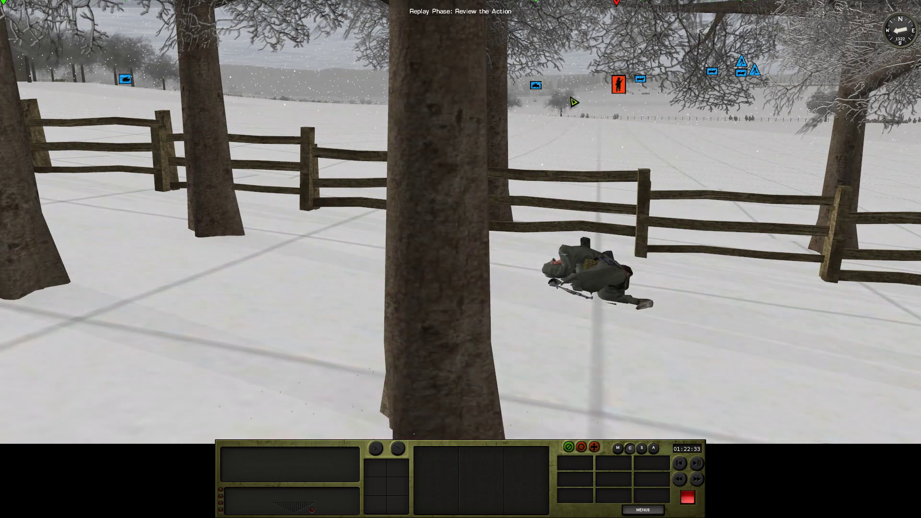
{"action": "left_click_drag", "start_coordinate": [574, 101], "coordinate": [574, 209]}
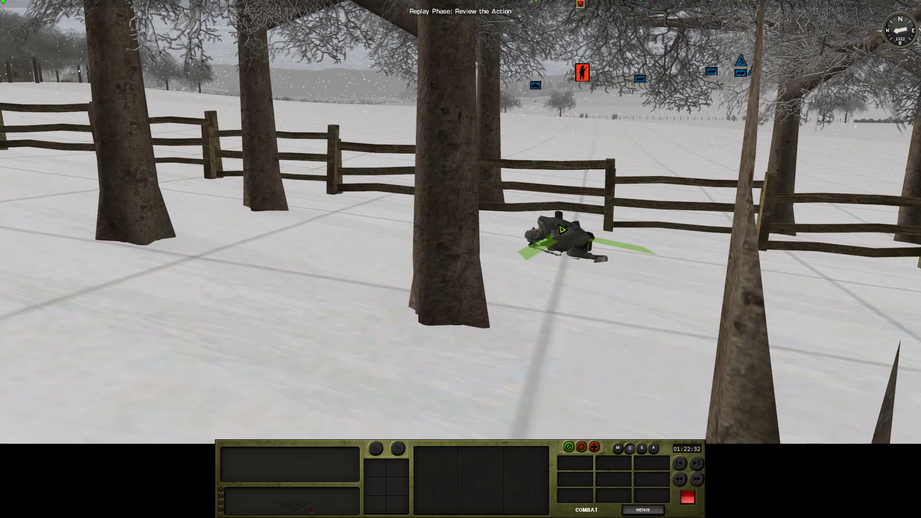
{"action": "key", "text": "q"}
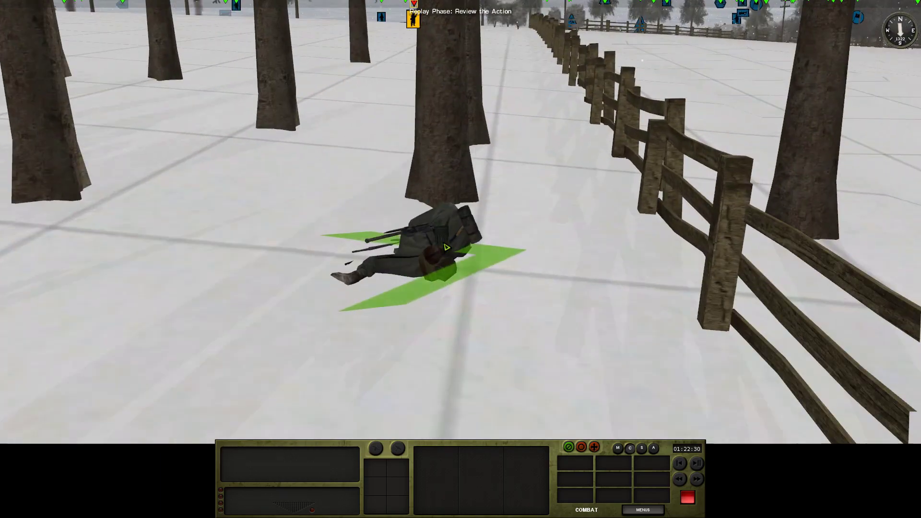
{"action": "key", "text": "q"}
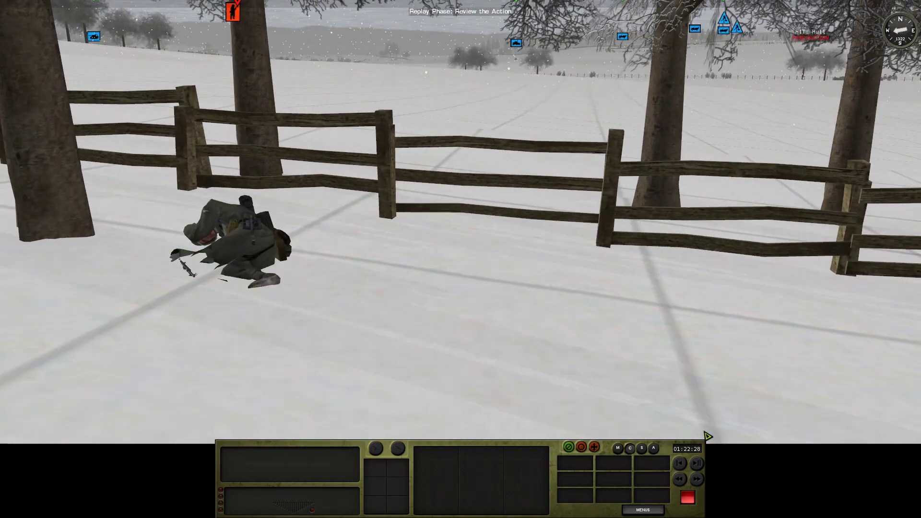
{"action": "left_click_drag", "start_coordinate": [708, 436], "coordinate": [725, 323]}
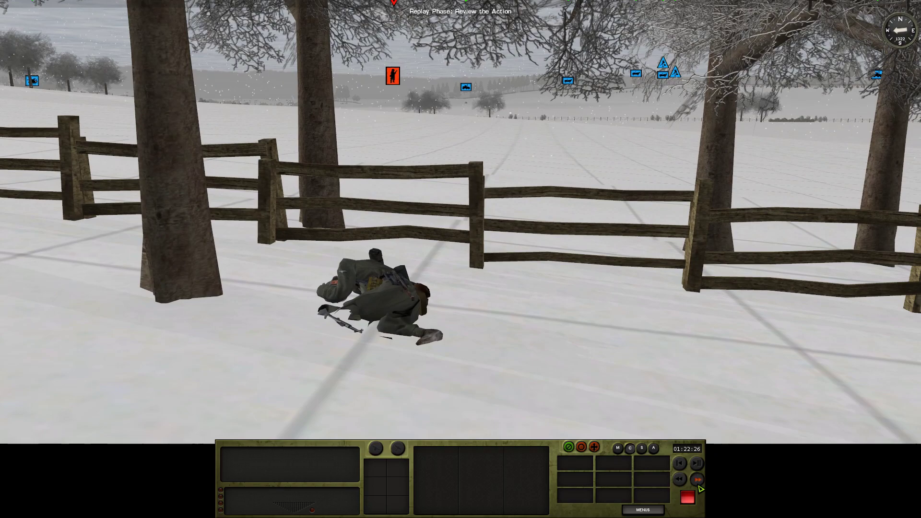
{"action": "left_click", "coordinate": [698, 479]}
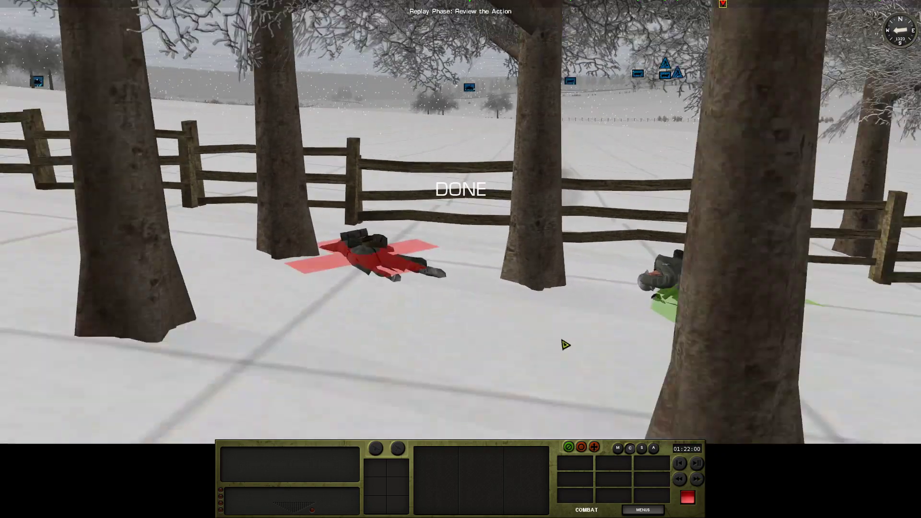
{"action": "key", "text": "w"}
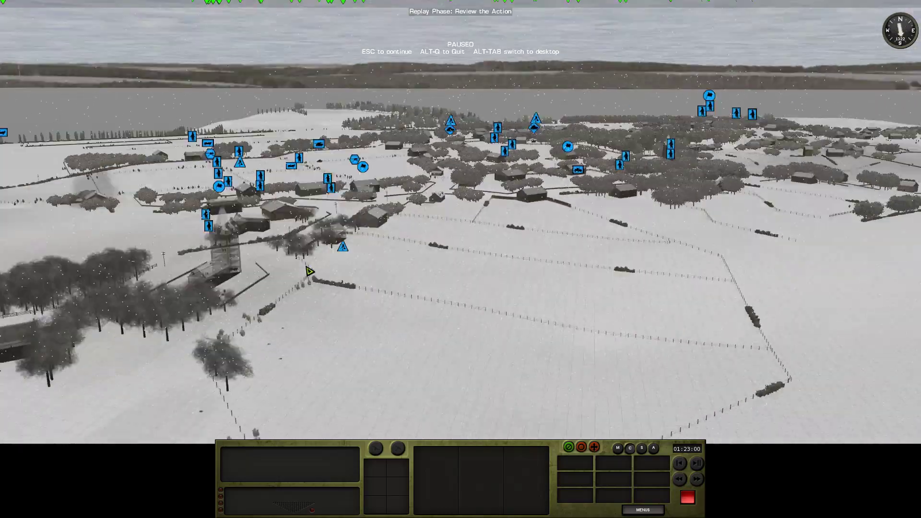
Fly the camera past the tank over the village, then turn toward the enemy line
{"action": "key", "text": "s"}
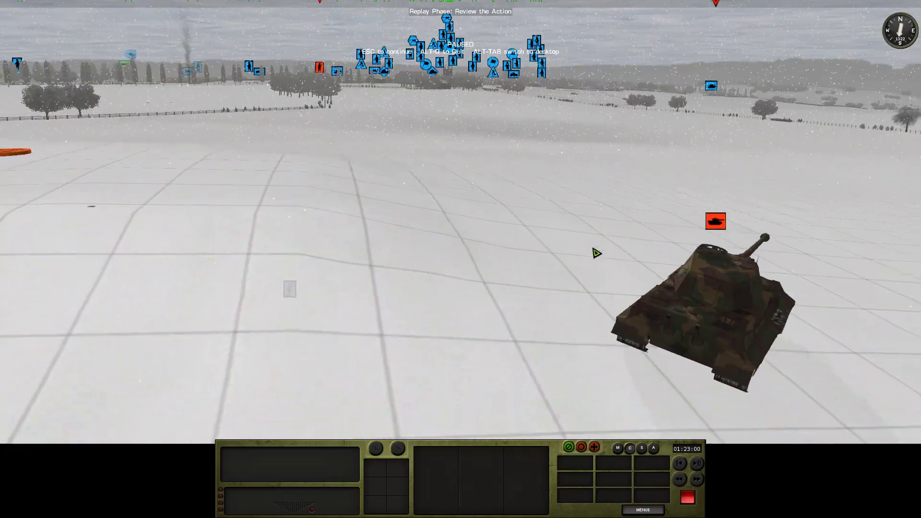
{"action": "key", "text": "w"}
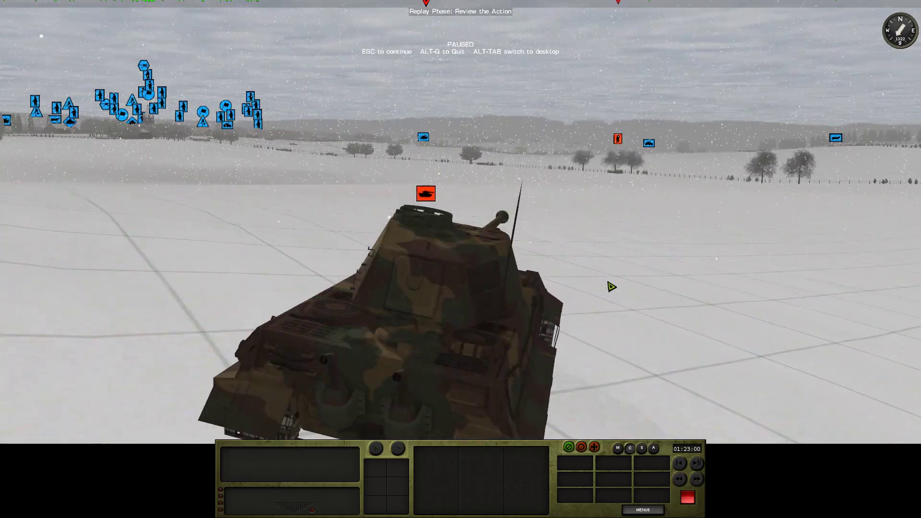
{"action": "key", "text": "w"}
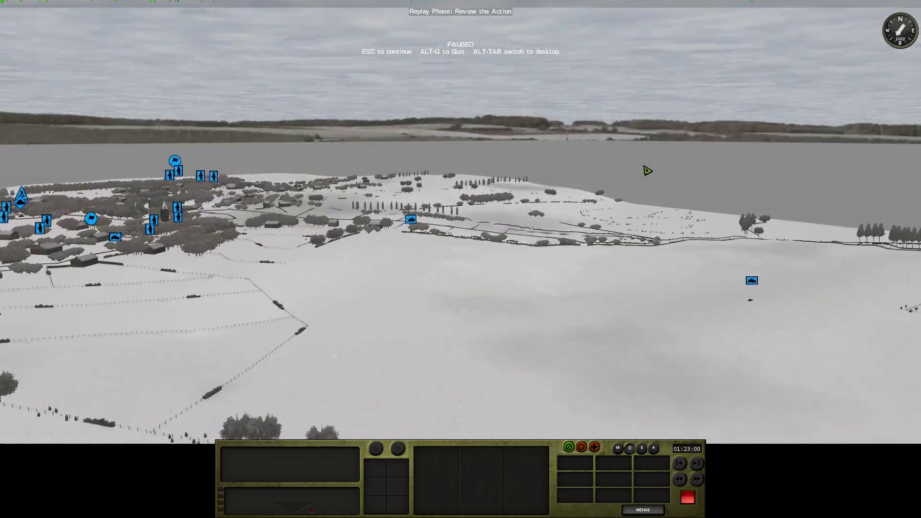
{"action": "key", "text": "w"}
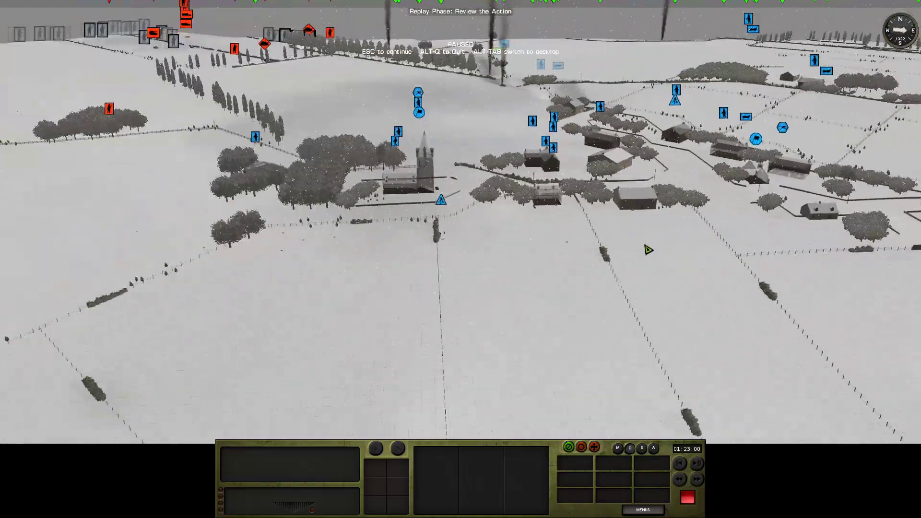
{"action": "key", "text": "q"}
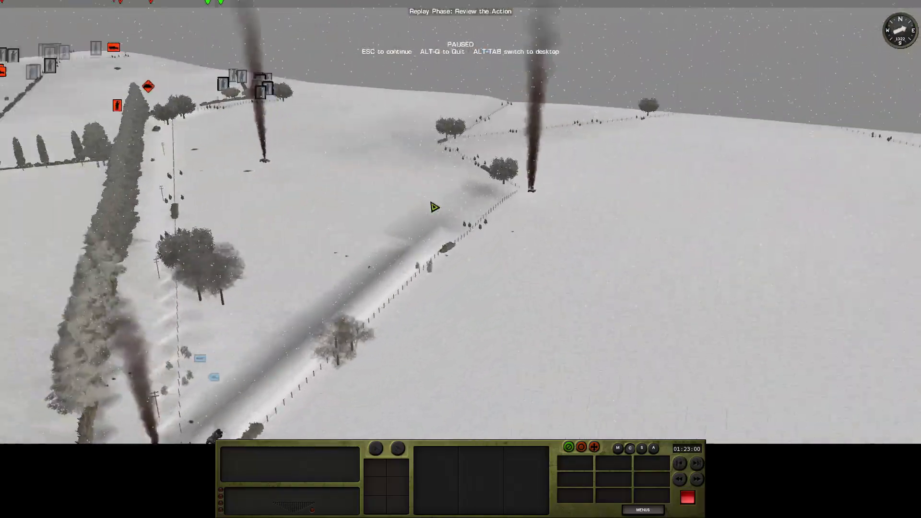
{"action": "key", "text": "d"}
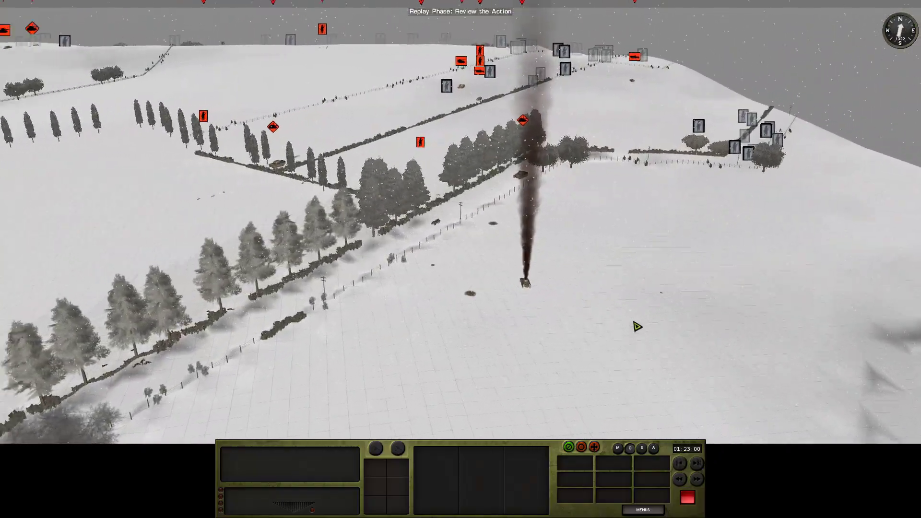
{"action": "scroll", "coordinate": [627, 324], "scroll_direction": "up", "scroll_amount": 5}
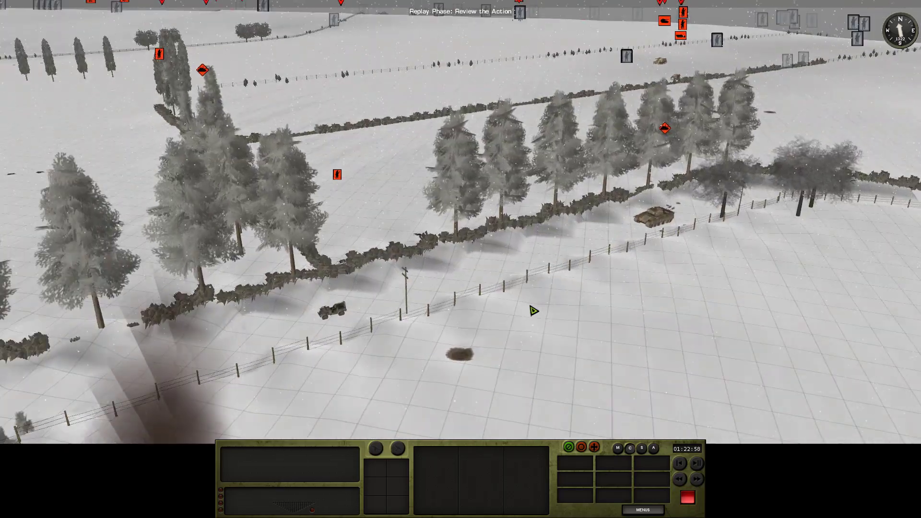
{"action": "scroll", "coordinate": [533, 311], "scroll_direction": "up", "scroll_amount": 5}
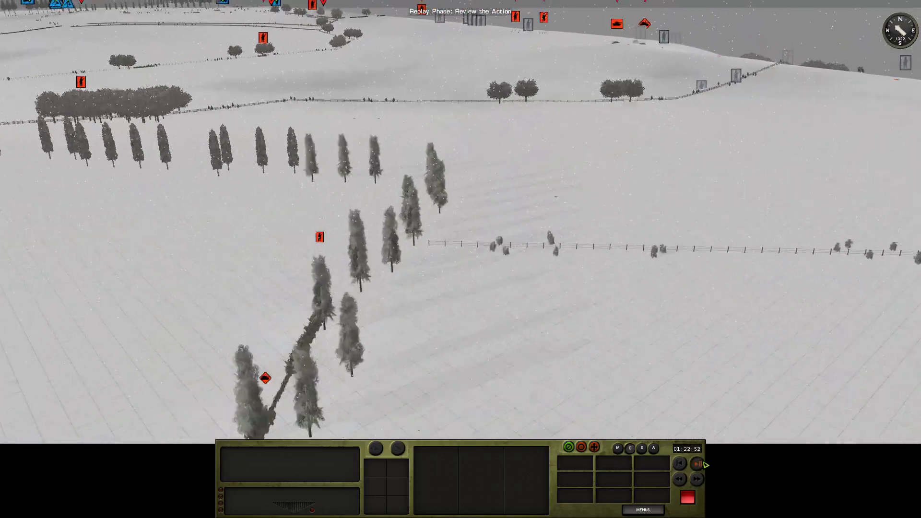
Pause, jump to a view behind the camouflaged tank, and resume
{"action": "key", "text": "Escape"}
{"action": "key", "text": "Tab"}
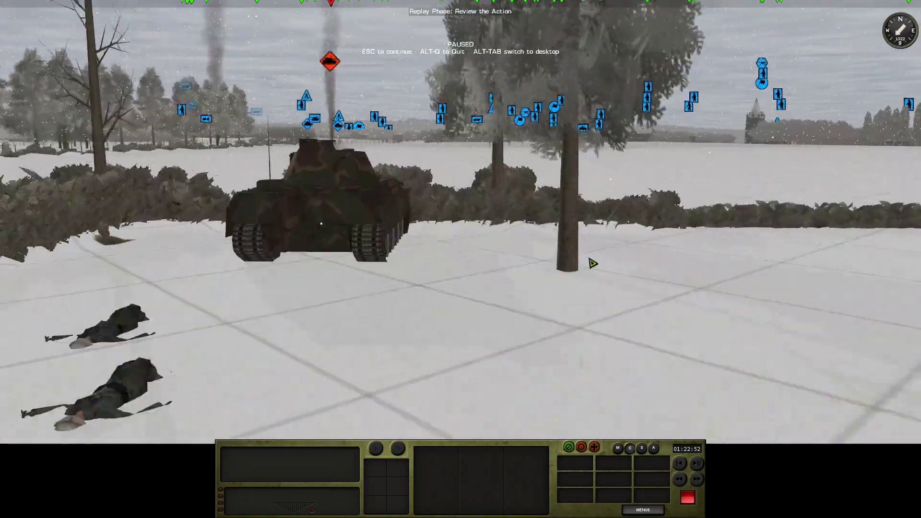
{"action": "scroll", "coordinate": [576, 212], "scroll_direction": "up", "scroll_amount": 5}
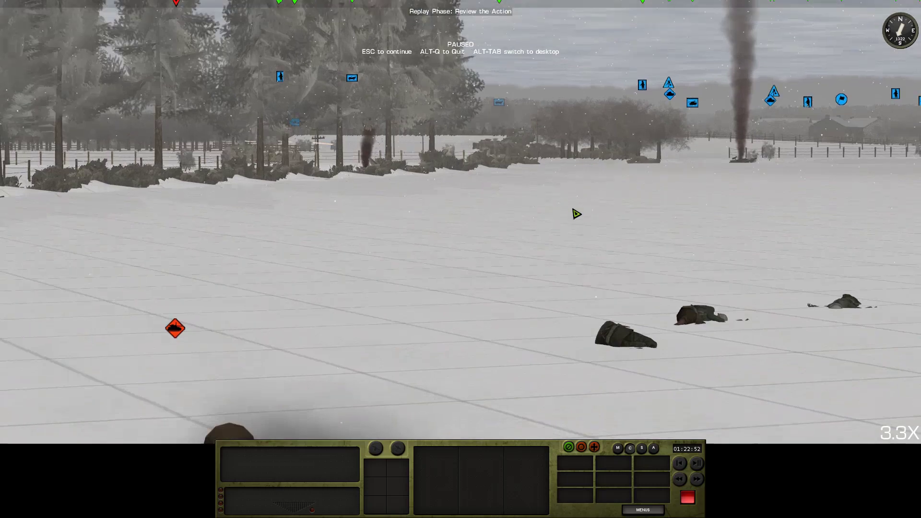
{"action": "key", "text": "Escape"}
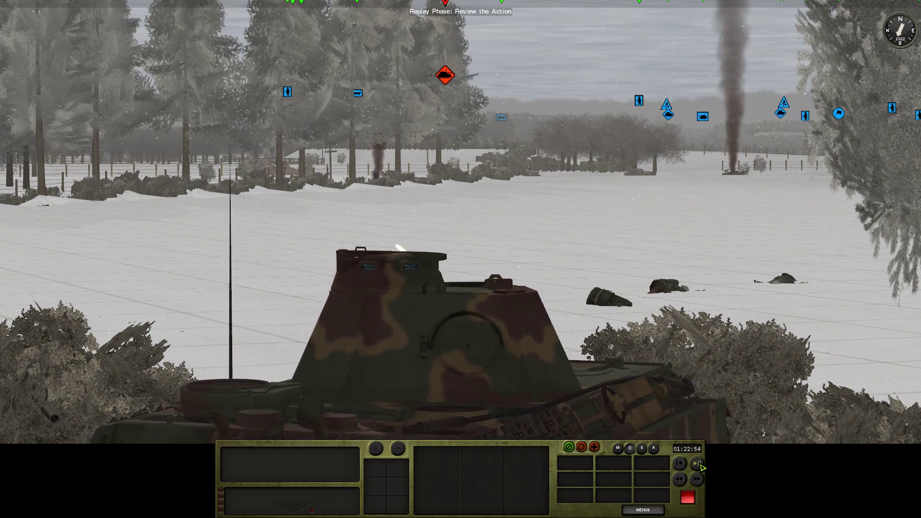
Pause to view the burning armoured car past the fence, then resume and orbit the field
{"action": "key", "text": "Escape"}
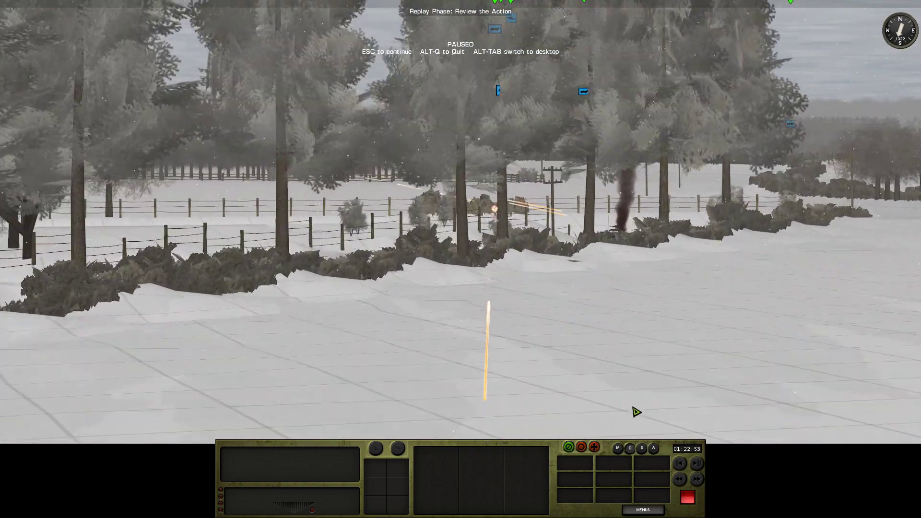
{"action": "key", "text": "w"}
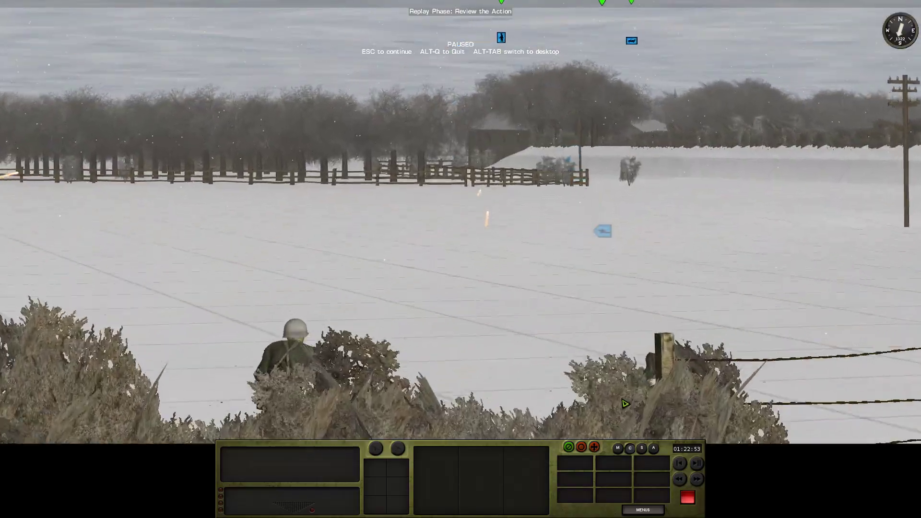
{"action": "key", "text": "w"}
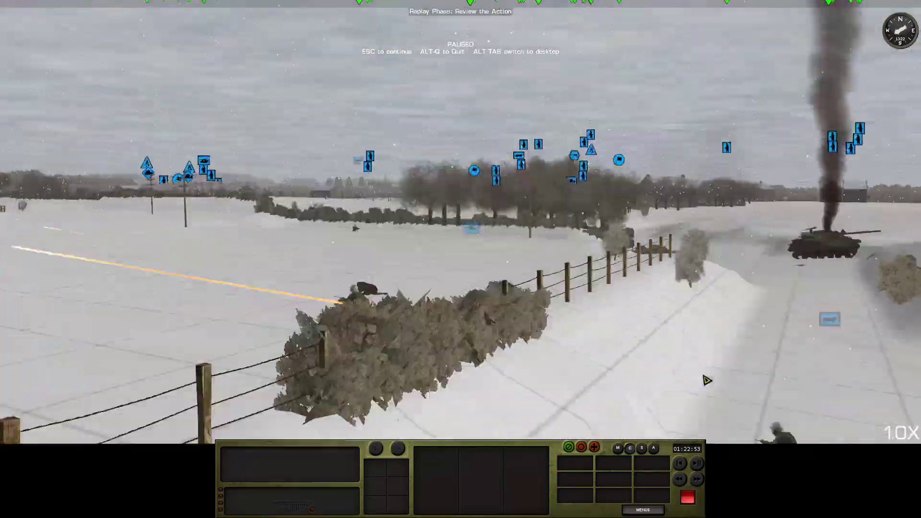
{"action": "key", "text": "d"}
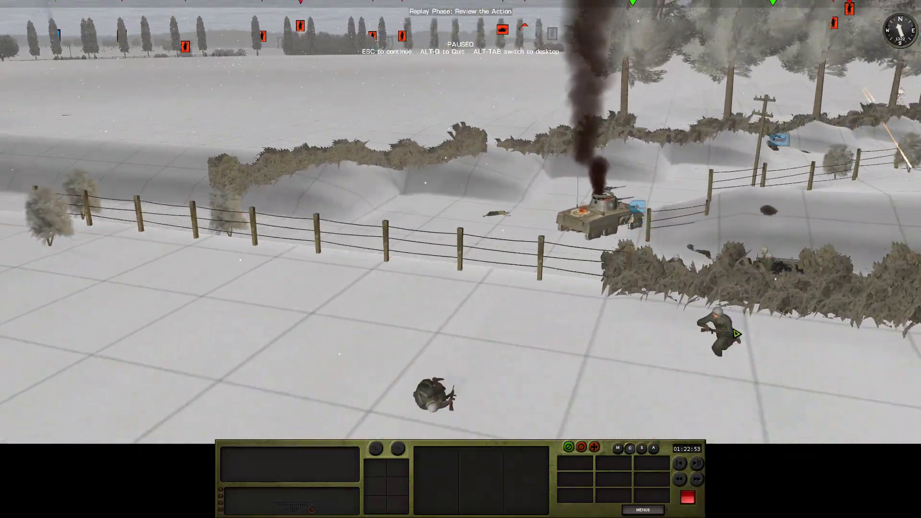
{"action": "key", "text": "Escape"}
{"action": "key", "text": "e"}
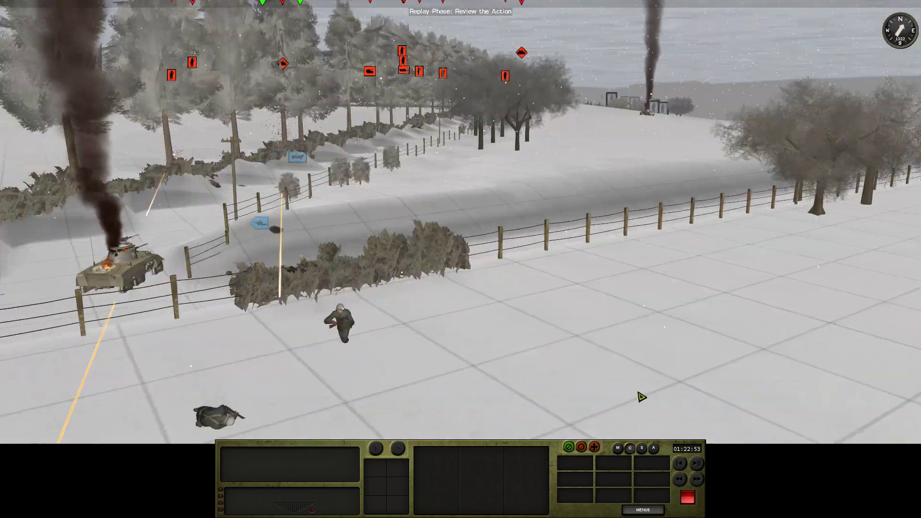
{"action": "key", "text": "a"}
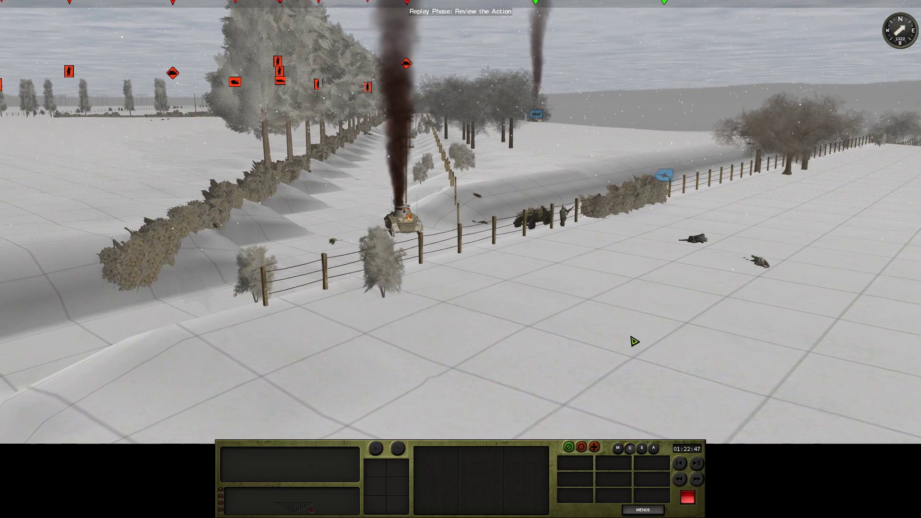
{"action": "key", "text": "s"}
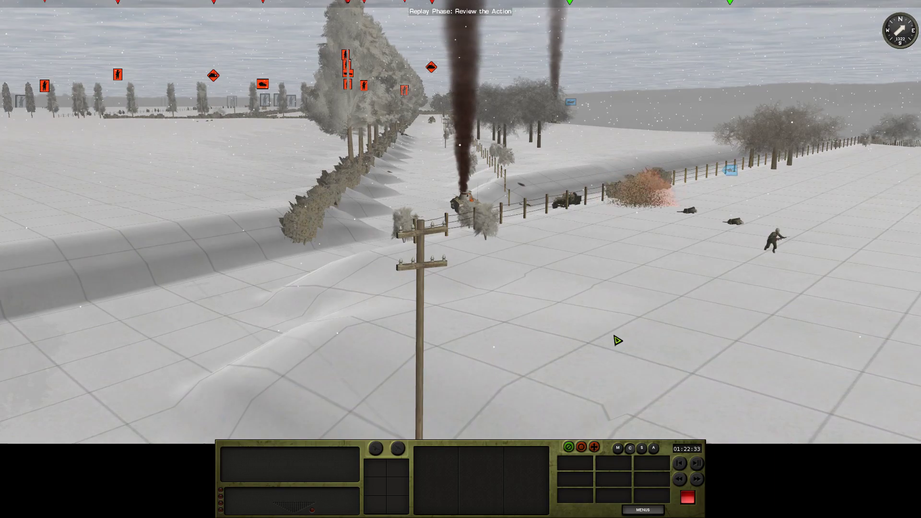
{"action": "scroll", "coordinate": [617, 340], "scroll_direction": "down", "scroll_amount": 5}
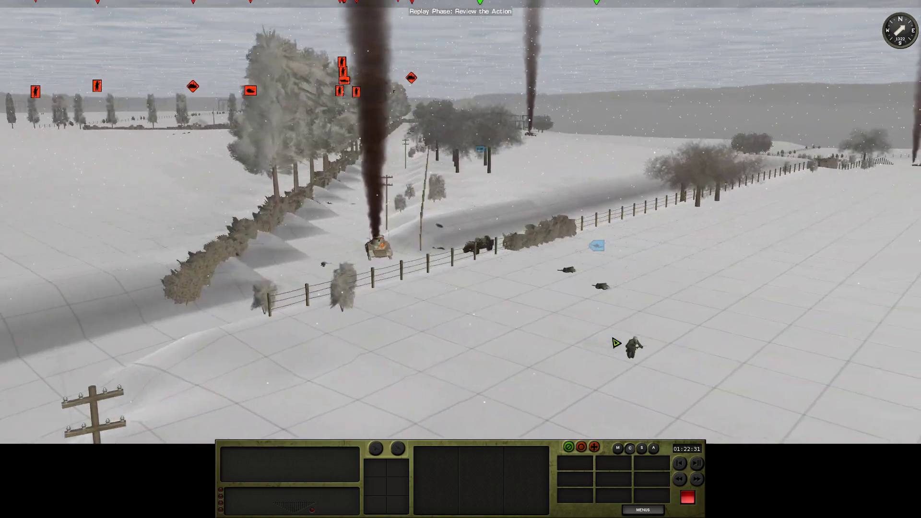
{"action": "scroll", "coordinate": [516, 371], "scroll_direction": "up", "scroll_amount": 5}
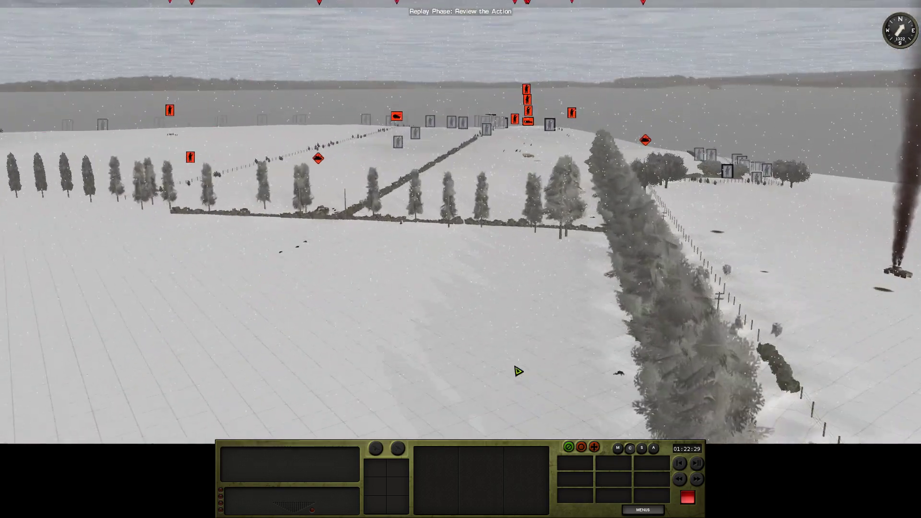
Follow the road to the tank, jump the replay, and watch the fence line and hedgerow
{"action": "key", "text": "w"}
{"action": "scroll", "coordinate": [518, 371], "scroll_direction": "up", "scroll_amount": 5}
{"action": "key", "text": "w"}
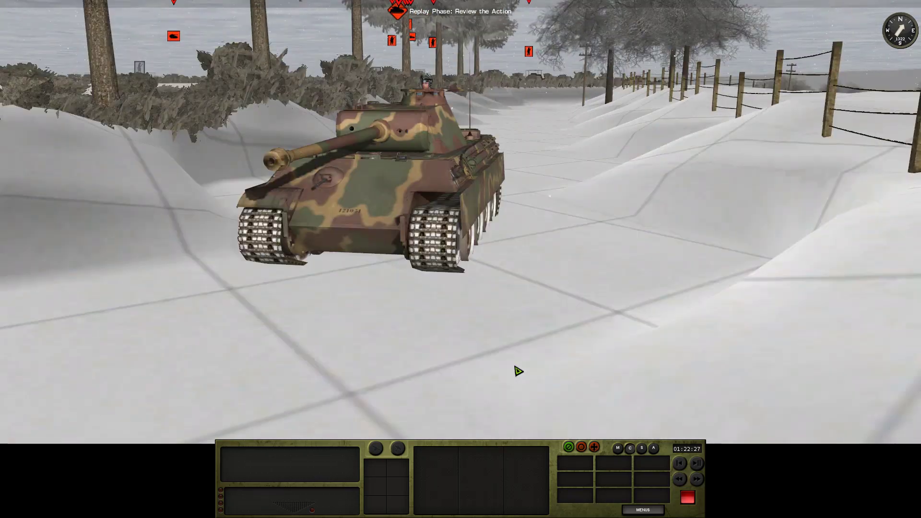
{"action": "left_click", "coordinate": [697, 478]}
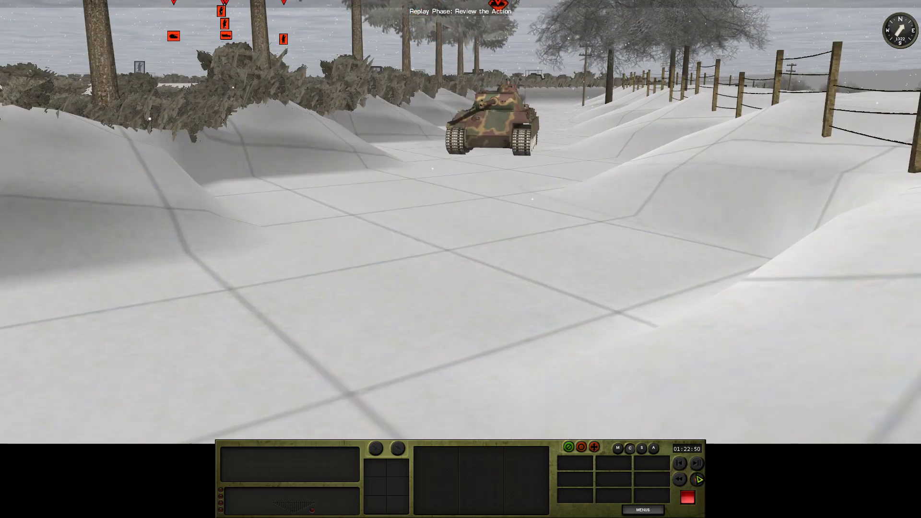
{"action": "key", "text": "q"}
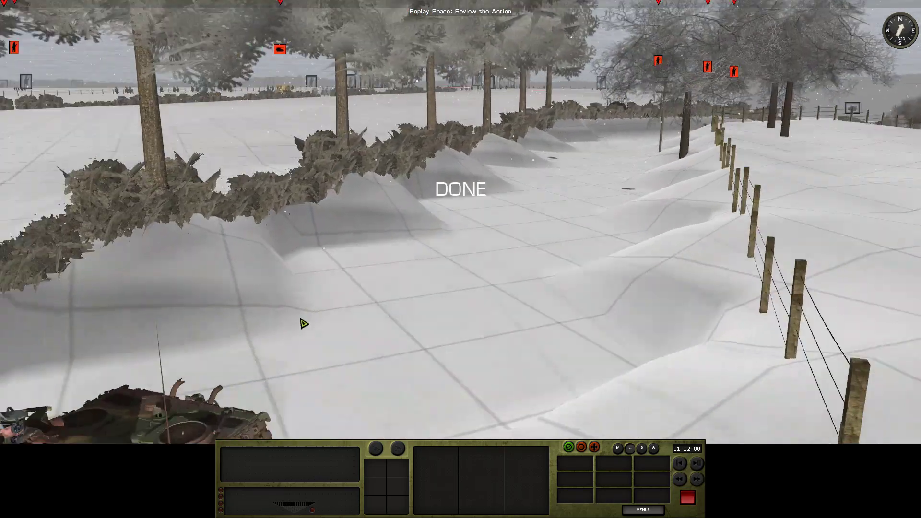
{"action": "key", "text": "q"}
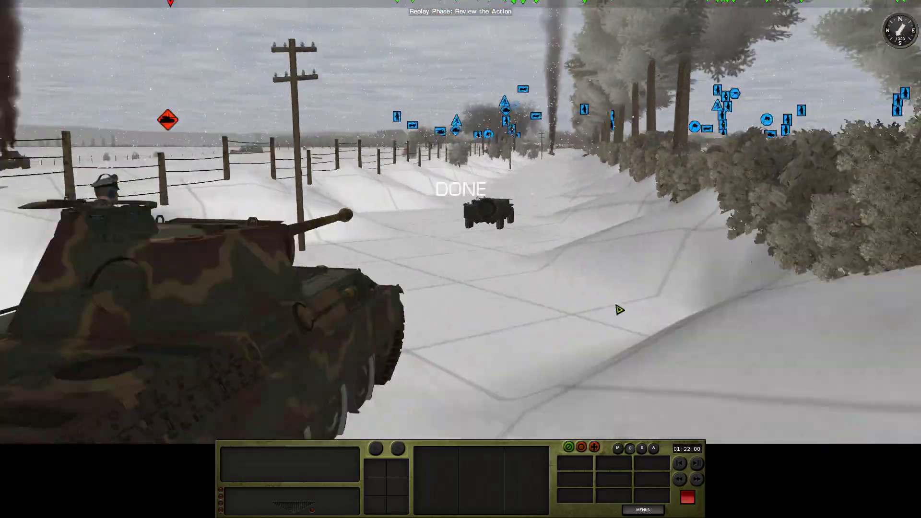
{"action": "scroll", "coordinate": [630, 346], "scroll_direction": "up", "scroll_amount": 5}
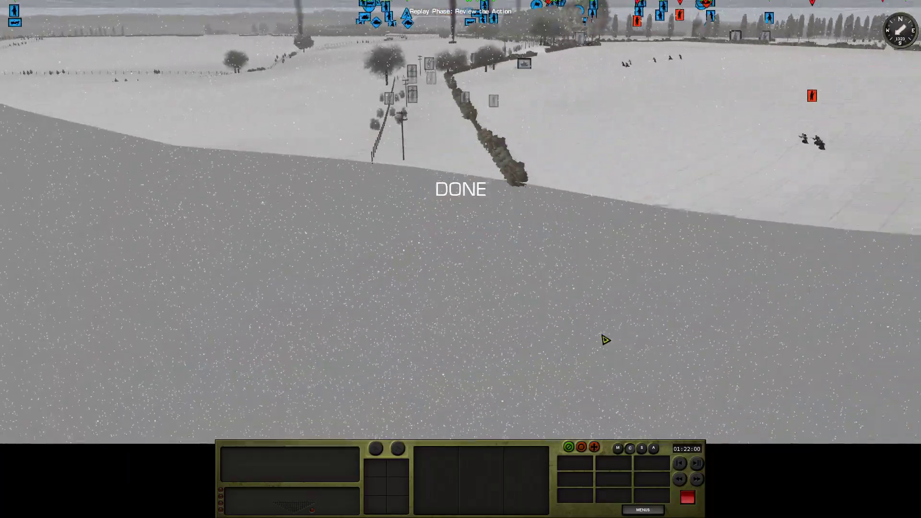
{"action": "key", "text": "d"}
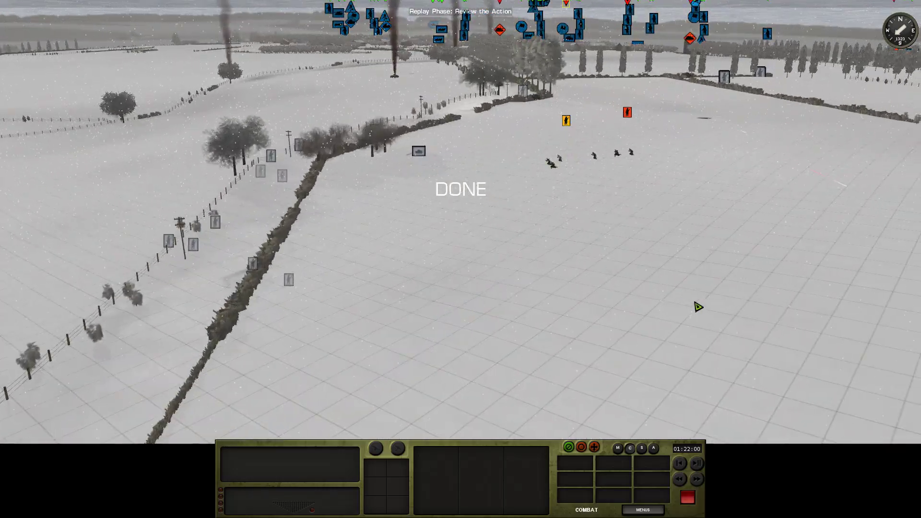
{"action": "key", "text": "q"}
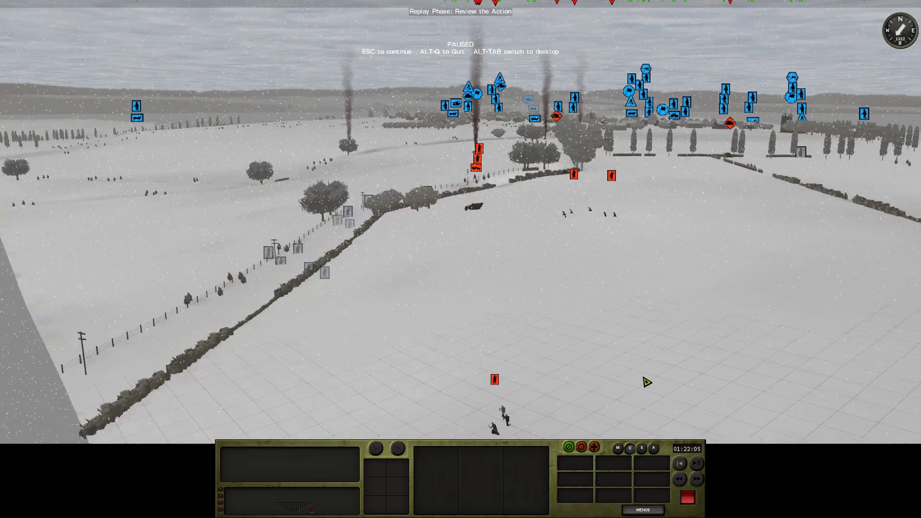
{"action": "key", "text": "w"}
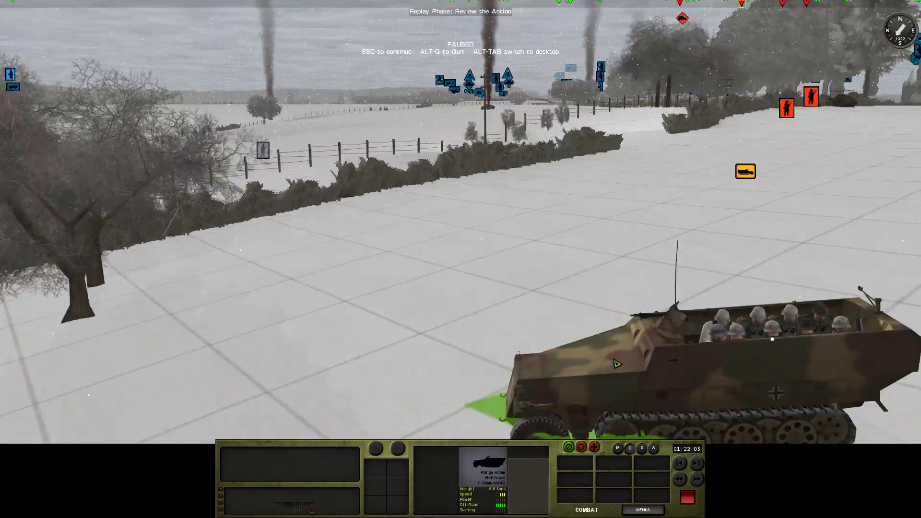
{"action": "key", "text": "q"}
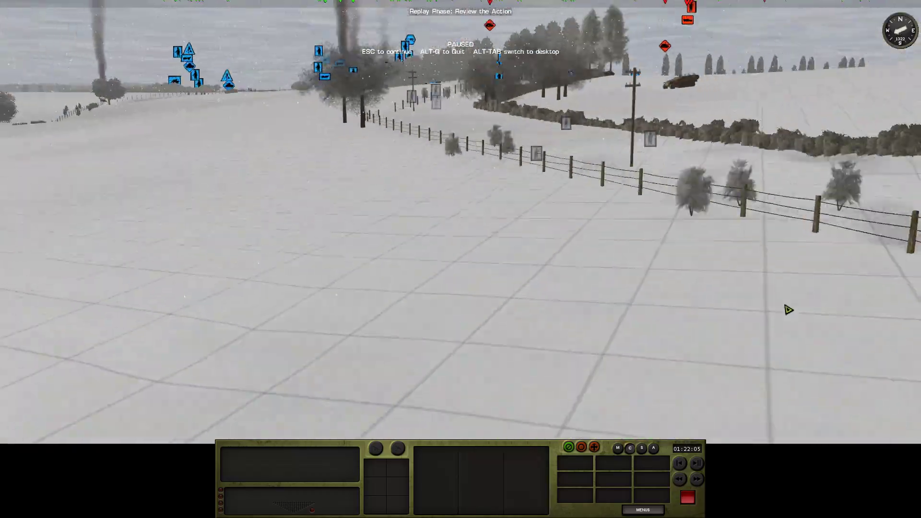
{"action": "key", "text": "r"}
{"action": "key", "text": "q"}
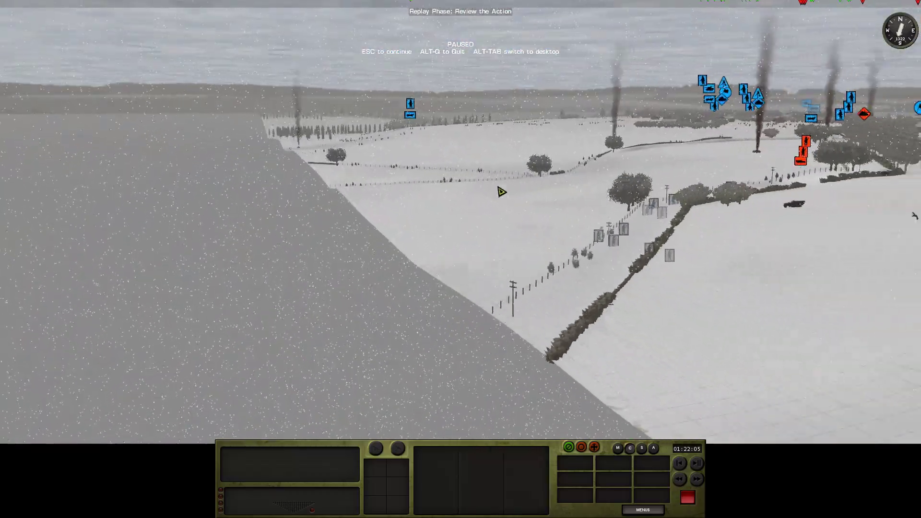
{"action": "left_click", "coordinate": [390, 114]}
{"action": "key", "text": "w"}
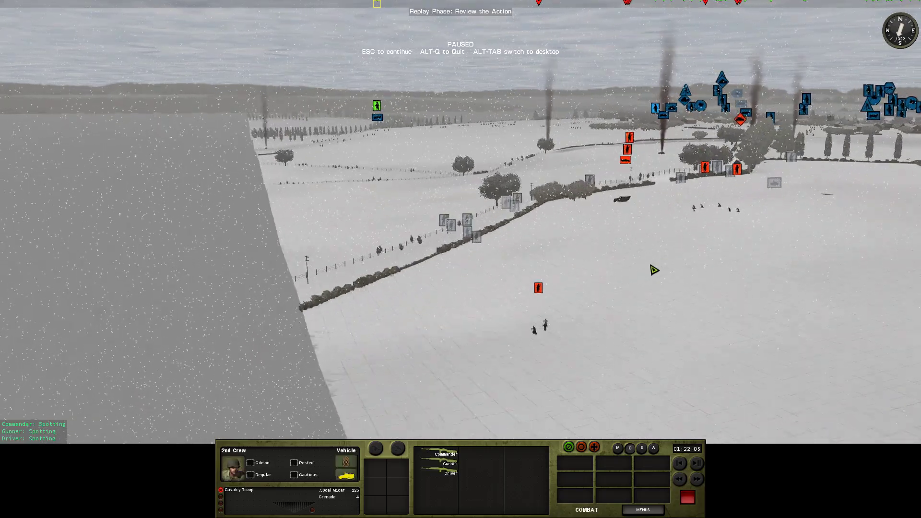
{"action": "left_click", "coordinate": [576, 285]}
{"action": "key", "text": "w"}
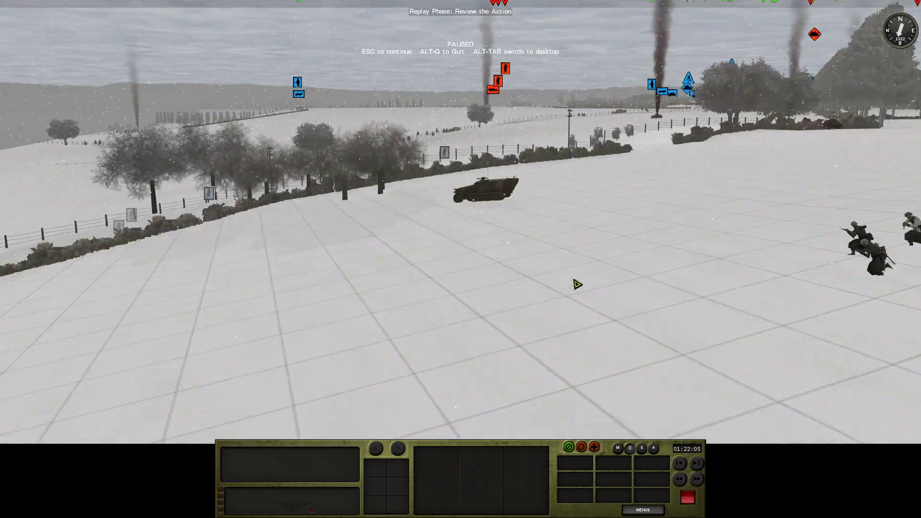
{"action": "key", "text": "w"}
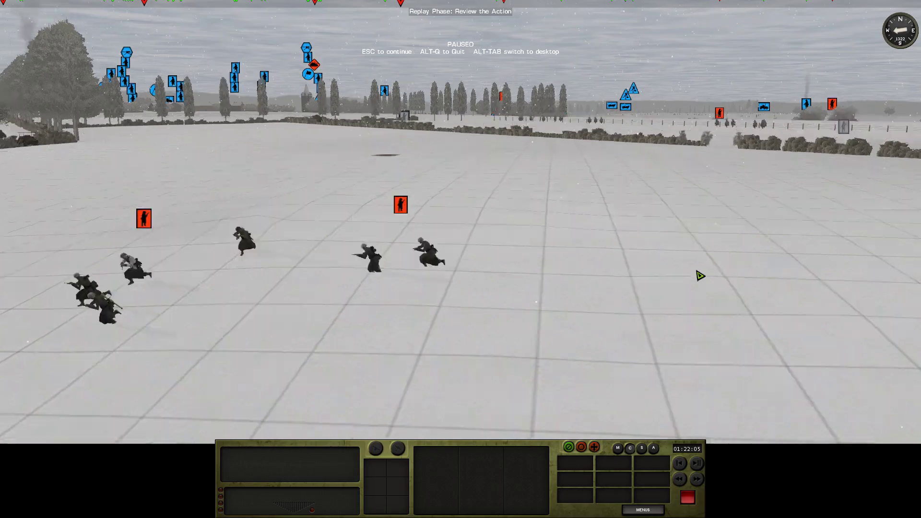
{"action": "key", "text": "r"}
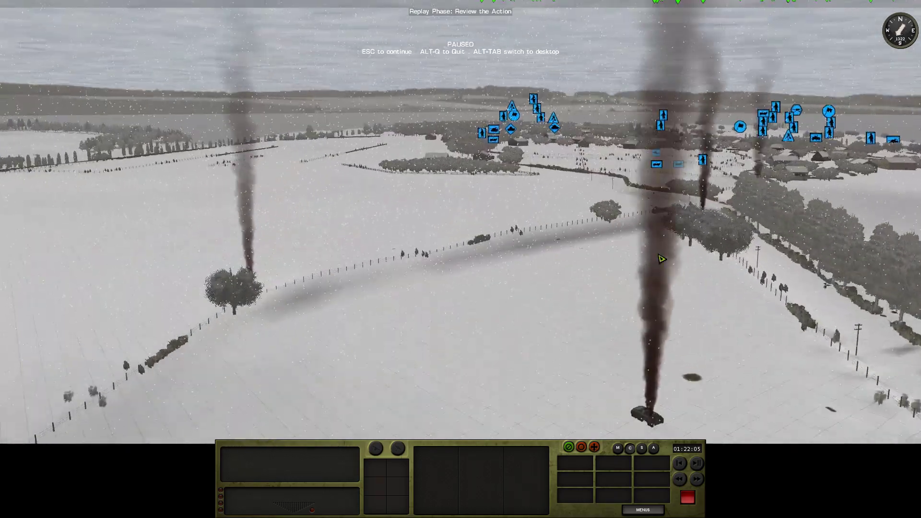
{"action": "key", "text": "a"}
{"action": "key", "text": "q"}
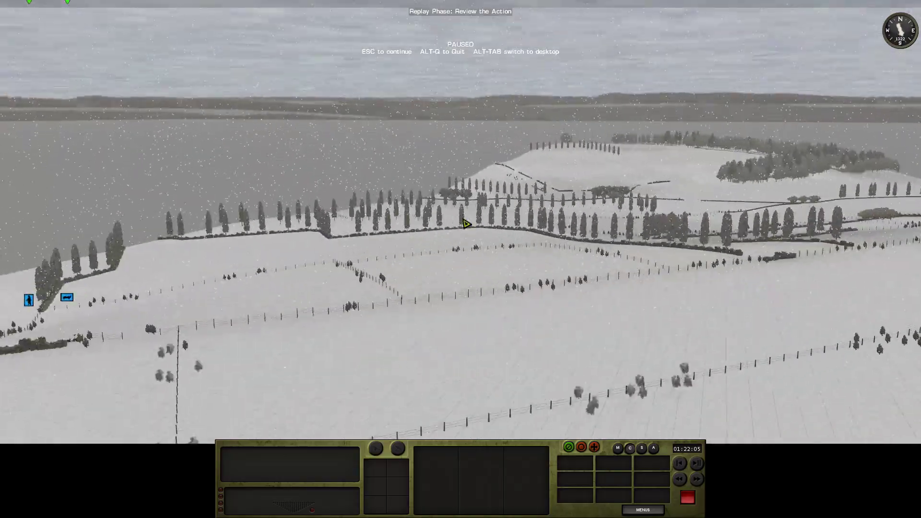
Move the view toward the fence and smoke columns, then select the 1st Multipurpose Vehicle jeep
{"action": "key", "text": "w"}
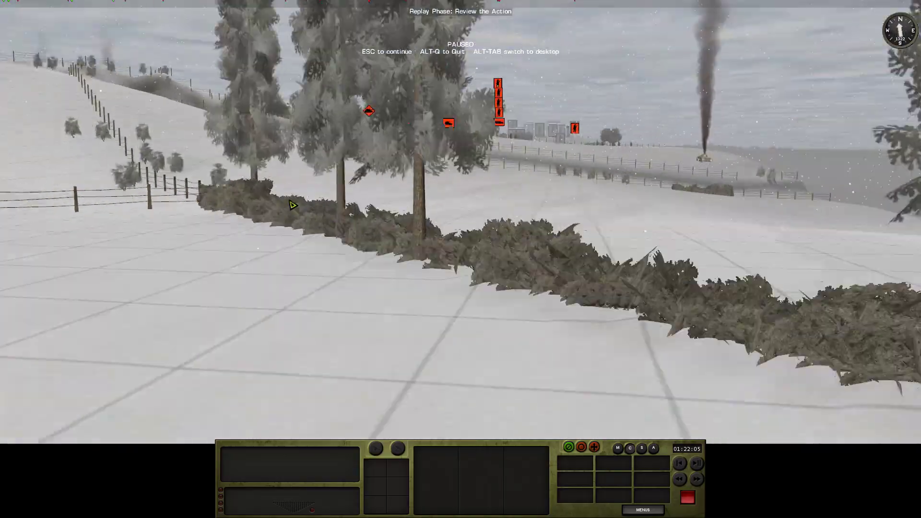
{"action": "scroll", "coordinate": [613, 123], "scroll_direction": "up", "scroll_amount": 2}
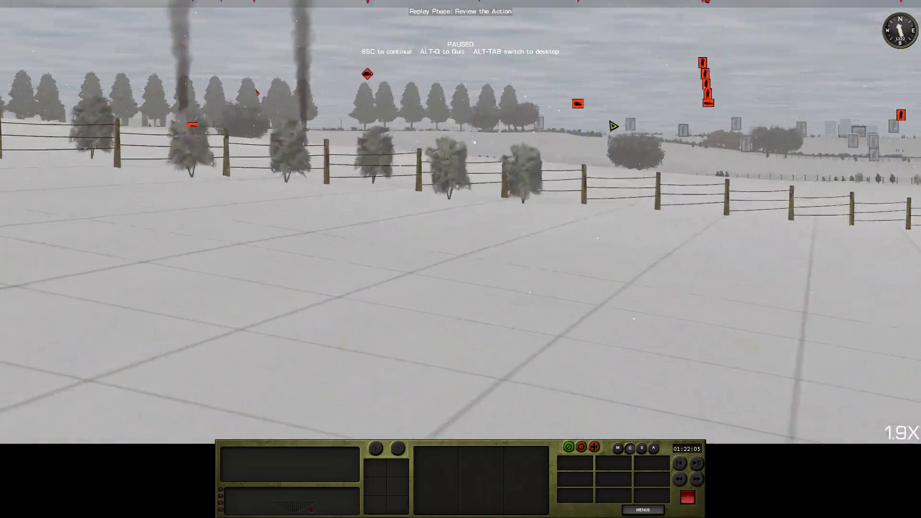
{"action": "scroll", "coordinate": [552, 152], "scroll_direction": "up", "scroll_amount": 3}
{"action": "scroll", "coordinate": [555, 165], "scroll_direction": "up", "scroll_amount": 3}
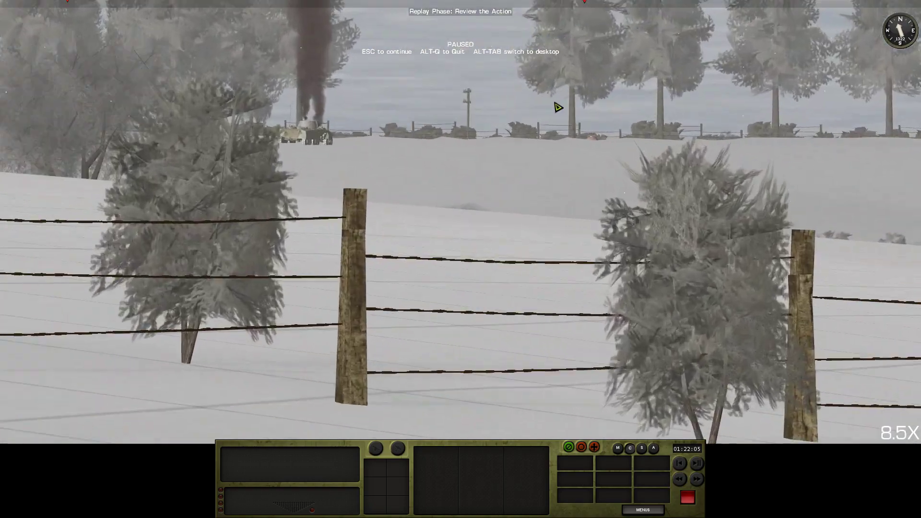
{"action": "scroll", "coordinate": [554, 164], "scroll_direction": "up", "scroll_amount": 3}
{"action": "scroll", "coordinate": [554, 167], "scroll_direction": "up", "scroll_amount": 1}
{"action": "scroll", "coordinate": [854, 206], "scroll_direction": "down", "scroll_amount": 2}
{"action": "scroll", "coordinate": [852, 202], "scroll_direction": "down", "scroll_amount": 1}
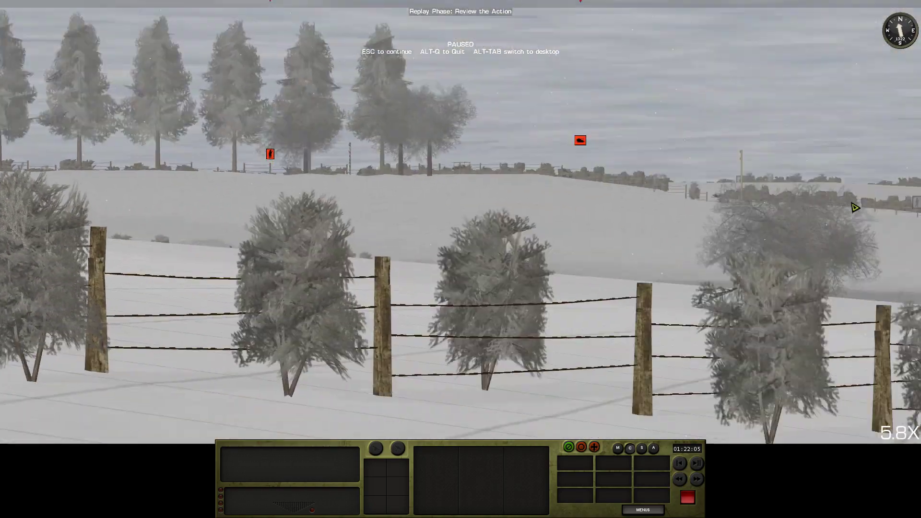
{"action": "scroll", "coordinate": [720, 222], "scroll_direction": "down", "scroll_amount": 1}
{"action": "scroll", "coordinate": [677, 230], "scroll_direction": "down", "scroll_amount": 1}
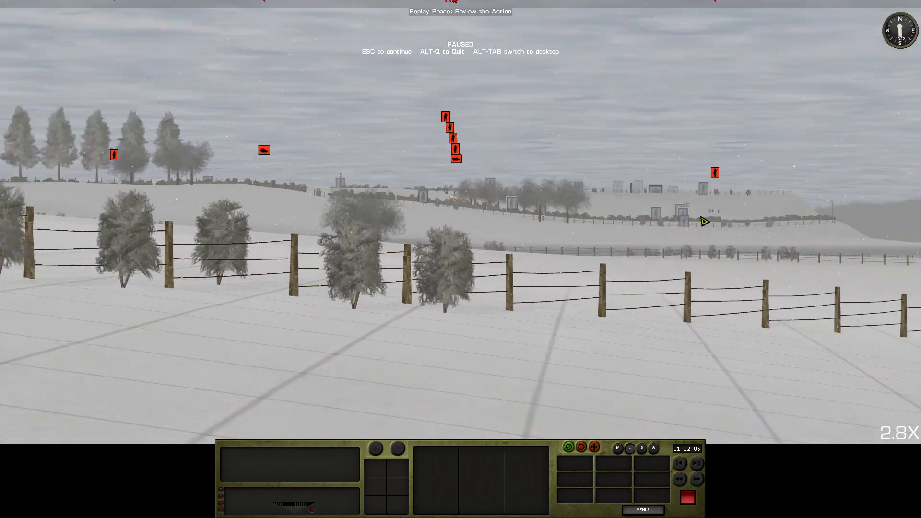
{"action": "scroll", "coordinate": [648, 257], "scroll_direction": "down", "scroll_amount": 1}
{"action": "key", "text": "w"}
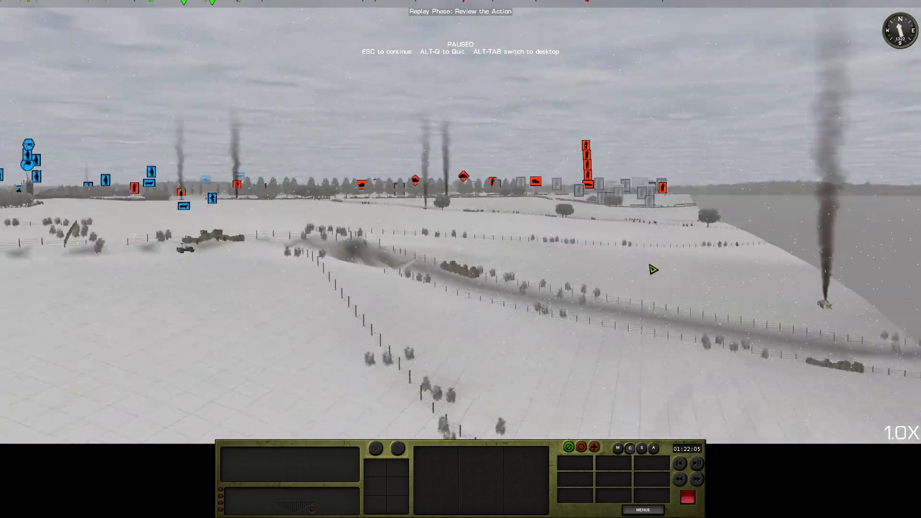
{"action": "key", "text": "a"}
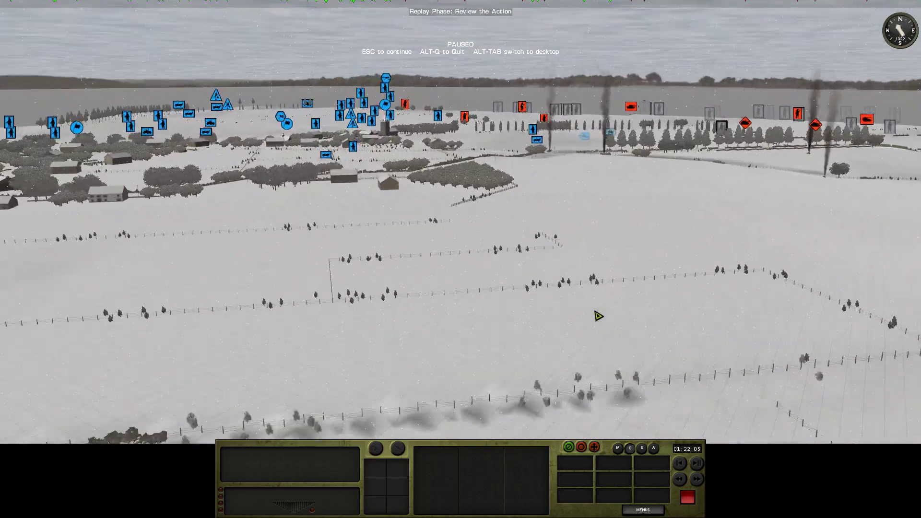
{"action": "key", "text": "e"}
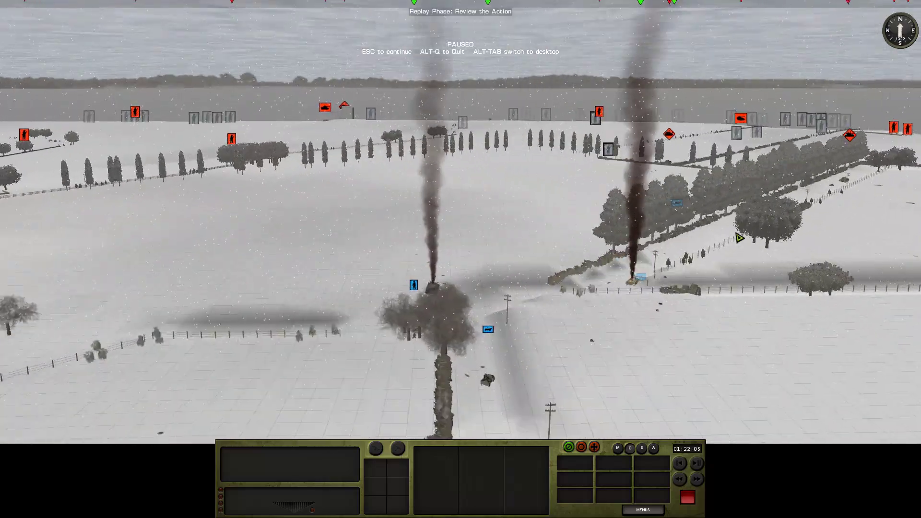
{"action": "left_click", "coordinate": [513, 331]}
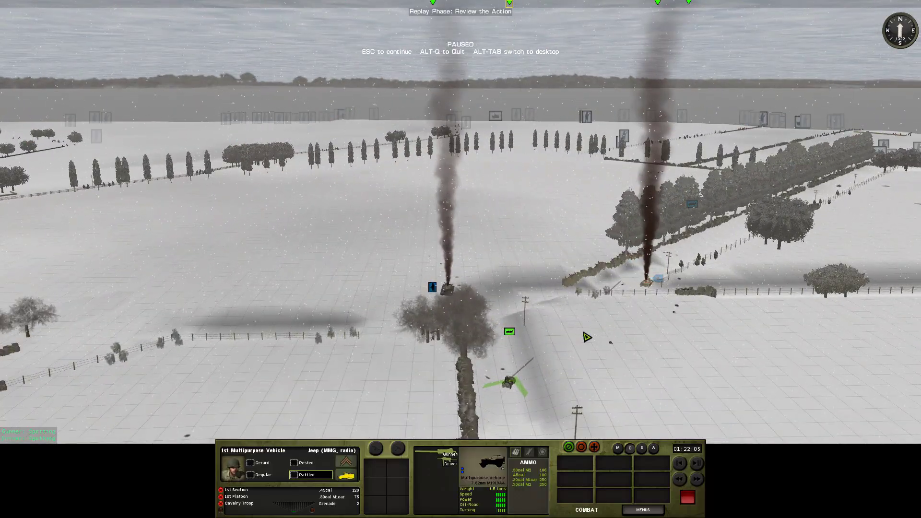
{"action": "scroll", "coordinate": [586, 336], "scroll_direction": "up", "scroll_amount": 5}
{"action": "scroll", "coordinate": [597, 327], "scroll_direction": "up", "scroll_amount": 5}
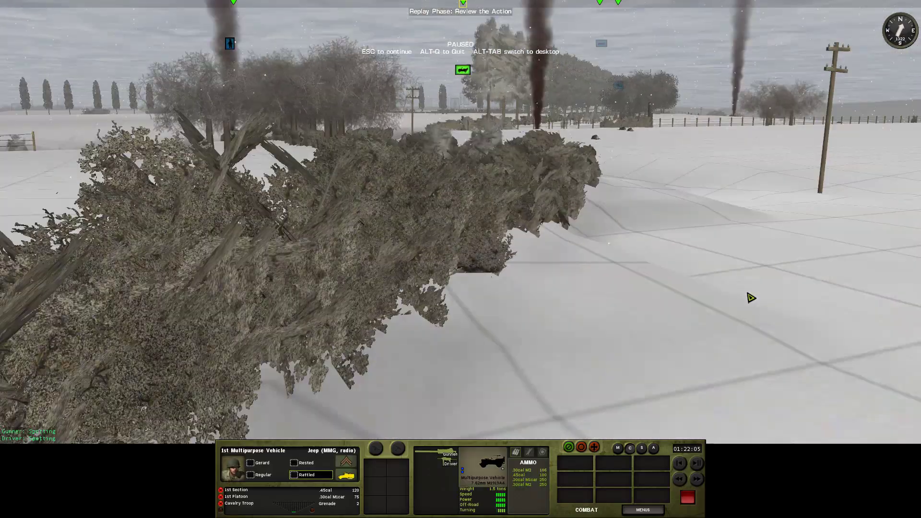
Deselect the jeep and inspect the AFV Crew from a high overhead view
{"action": "key", "text": "q"}
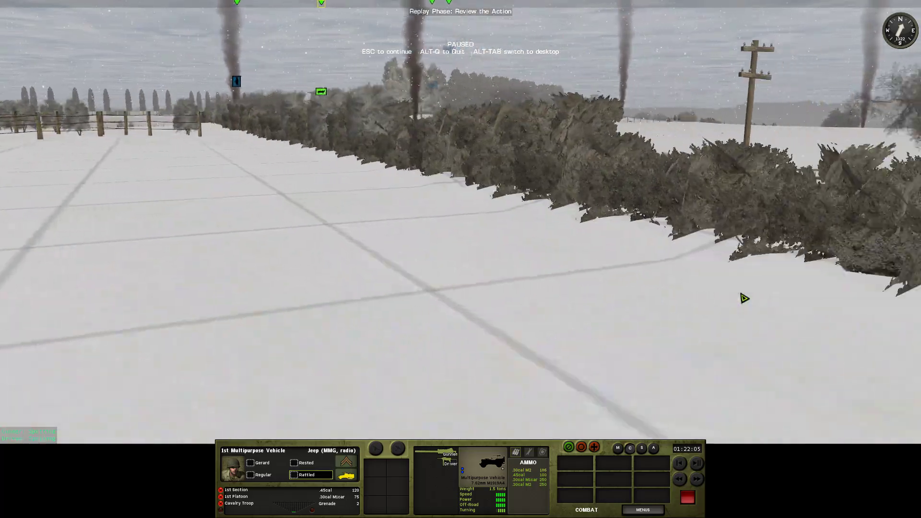
{"action": "key", "text": "e"}
{"action": "key", "text": "5"}
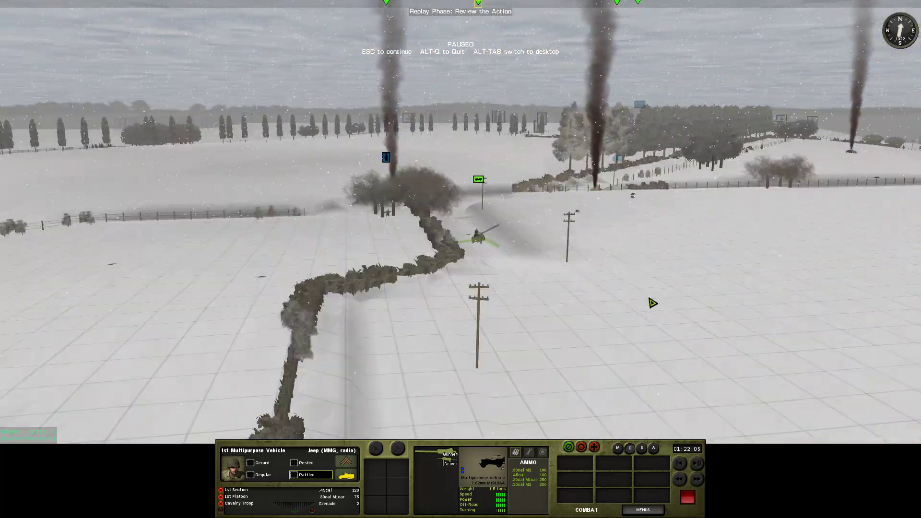
{"action": "left_click", "coordinate": [649, 300]}
{"action": "double_click", "coordinate": [512, 243]}
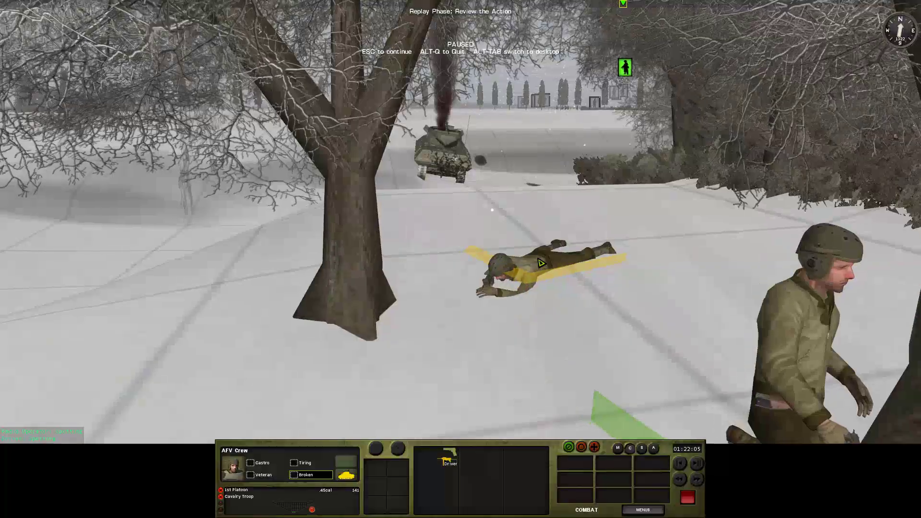
{"action": "key", "text": "5"}
{"action": "left_click", "coordinate": [568, 238]}
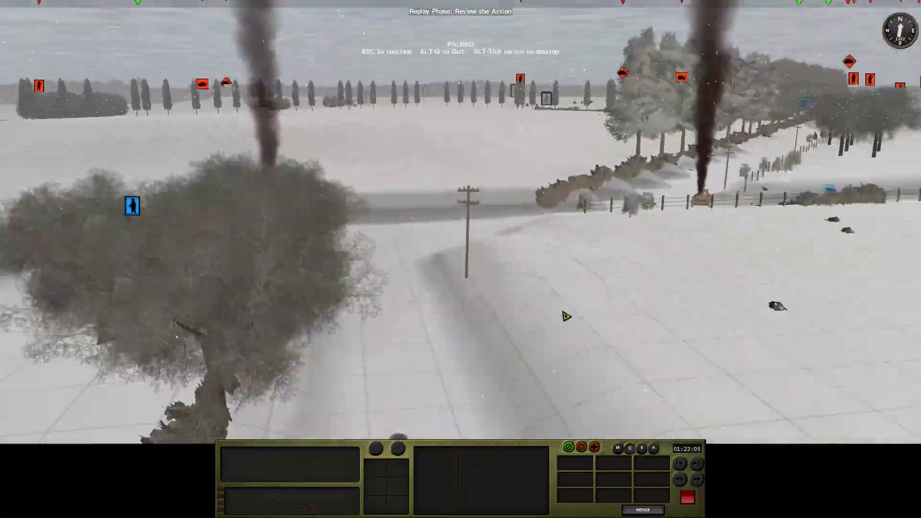
{"action": "scroll", "coordinate": [567, 314], "scroll_direction": "down", "scroll_amount": 5}
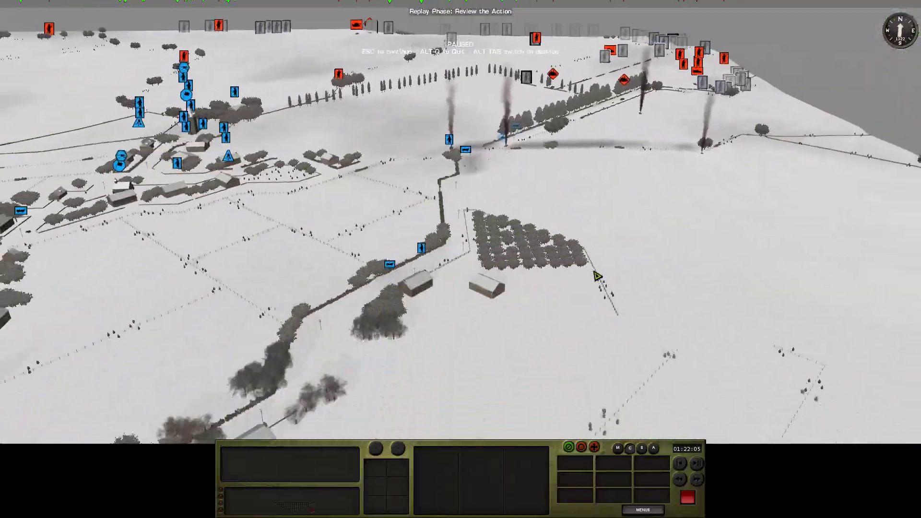
{"action": "scroll", "coordinate": [597, 276], "scroll_direction": "up", "scroll_amount": 5}
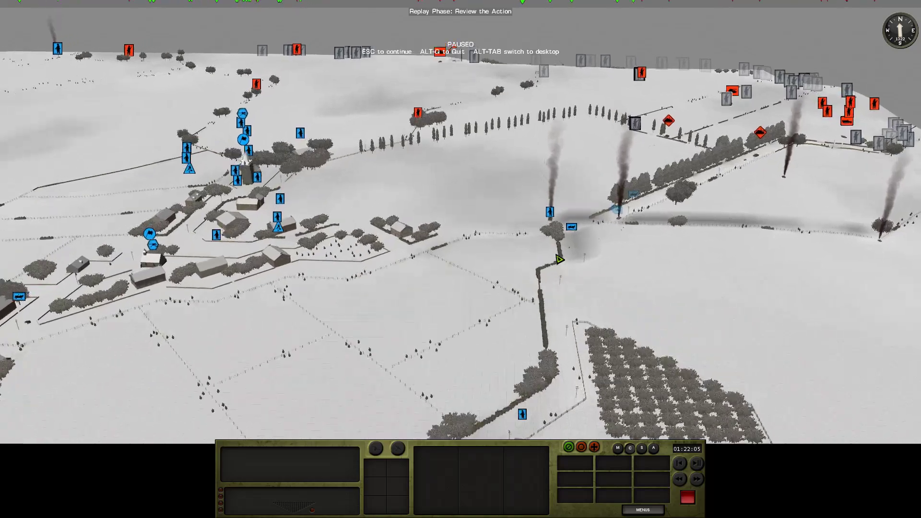
Pan right and forward over the smoke plumes toward enemy positions until DONE appears
{"action": "key", "text": "d"}
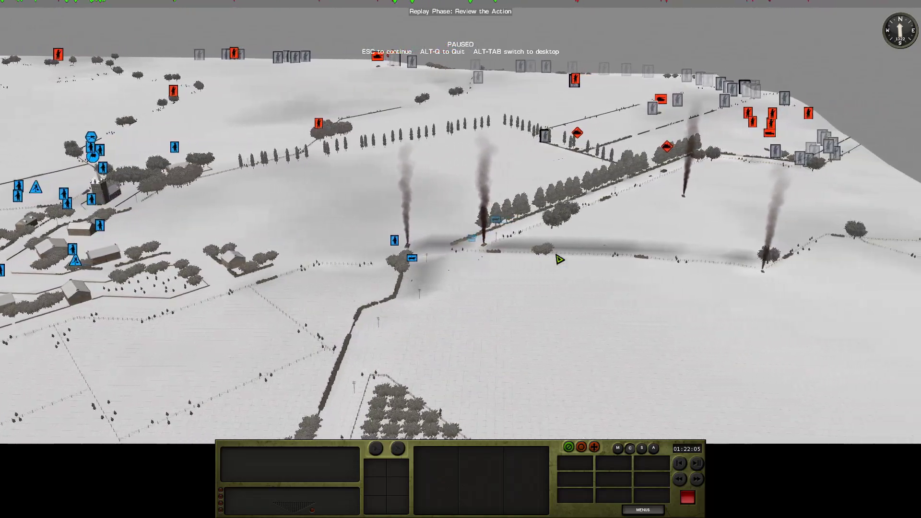
{"action": "key", "text": "d"}
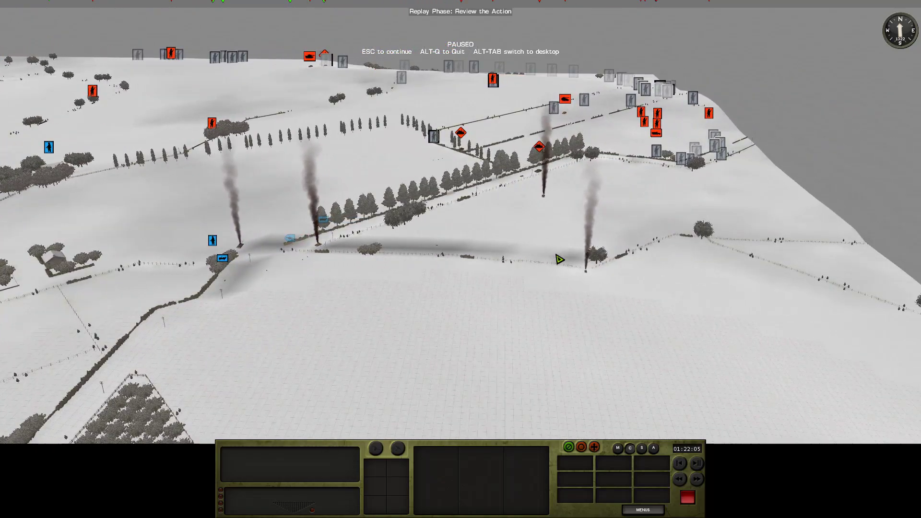
{"action": "key", "text": "w"}
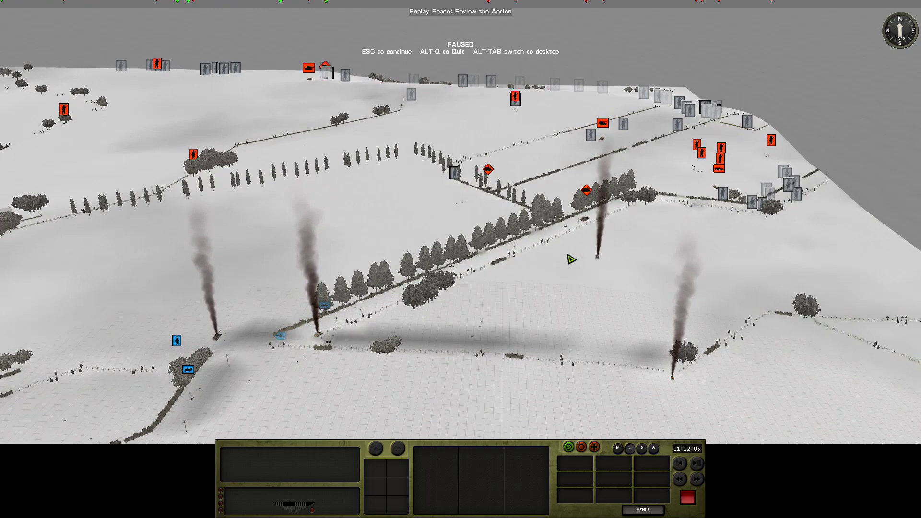
{"action": "key", "text": "w"}
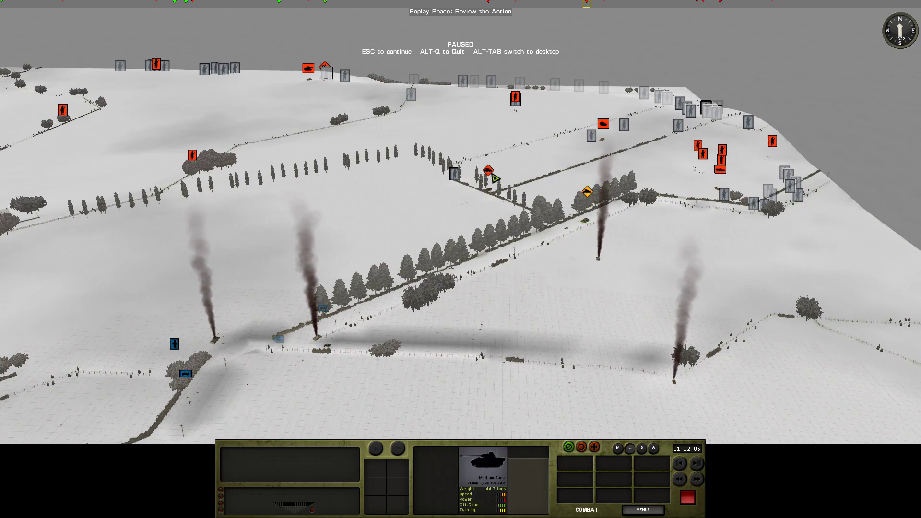
{"action": "key", "text": "q"}
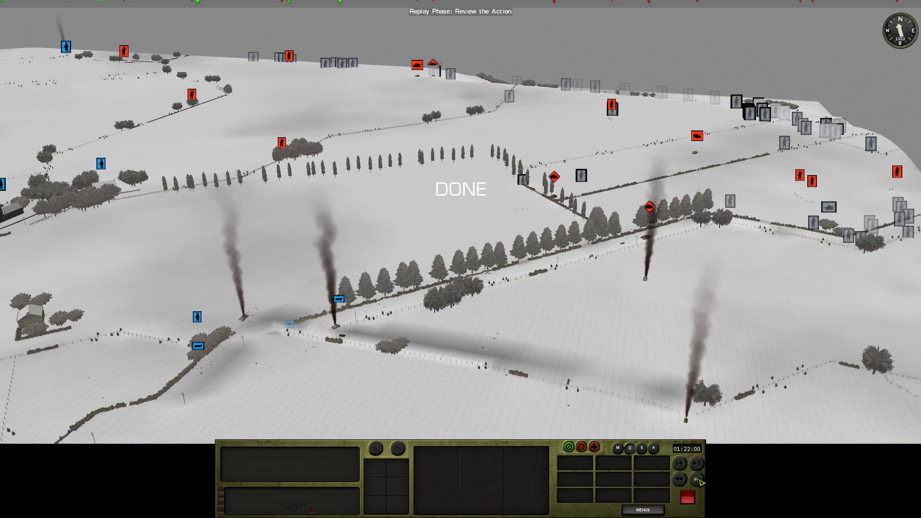
{"action": "key", "text": "q"}
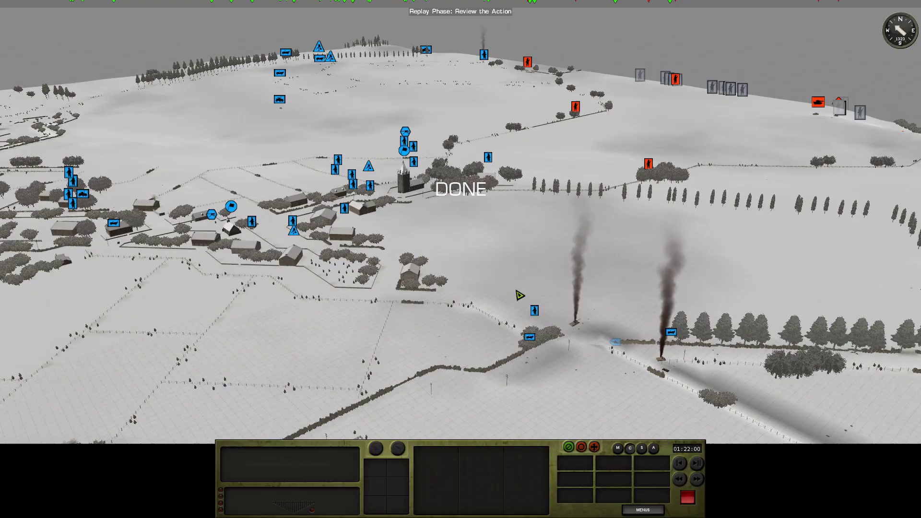
{"action": "scroll", "coordinate": [519, 295], "scroll_direction": "down", "scroll_amount": 3}
{"action": "scroll", "coordinate": [519, 295], "scroll_direction": "down", "scroll_amount": 5}
{"action": "scroll", "coordinate": [520, 295], "scroll_direction": "down", "scroll_amount": 3}
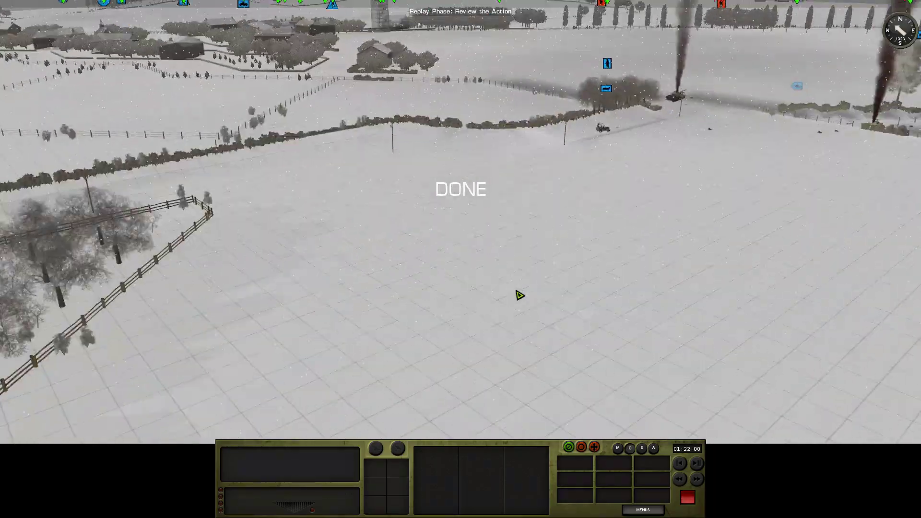
{"action": "key", "text": "q"}
{"action": "scroll", "coordinate": [706, 276], "scroll_direction": "down", "scroll_amount": 5}
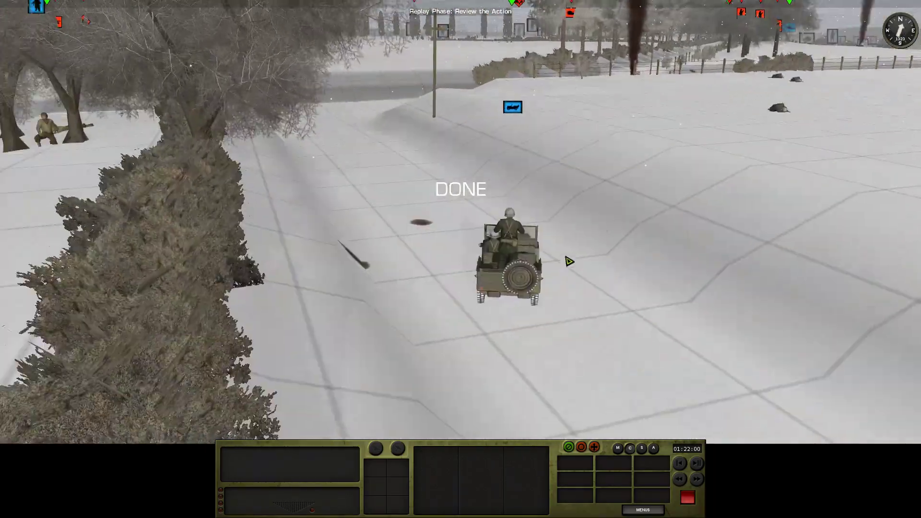
{"action": "key", "text": "w"}
{"action": "key", "text": "e"}
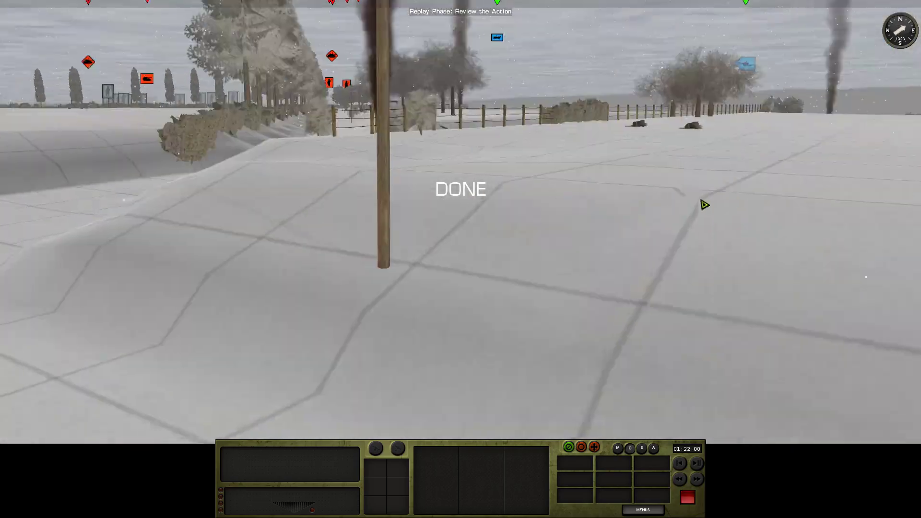
{"action": "scroll", "coordinate": [663, 212], "scroll_direction": "up", "scroll_amount": 5}
{"action": "scroll", "coordinate": [514, 236], "scroll_direction": "up", "scroll_amount": 5}
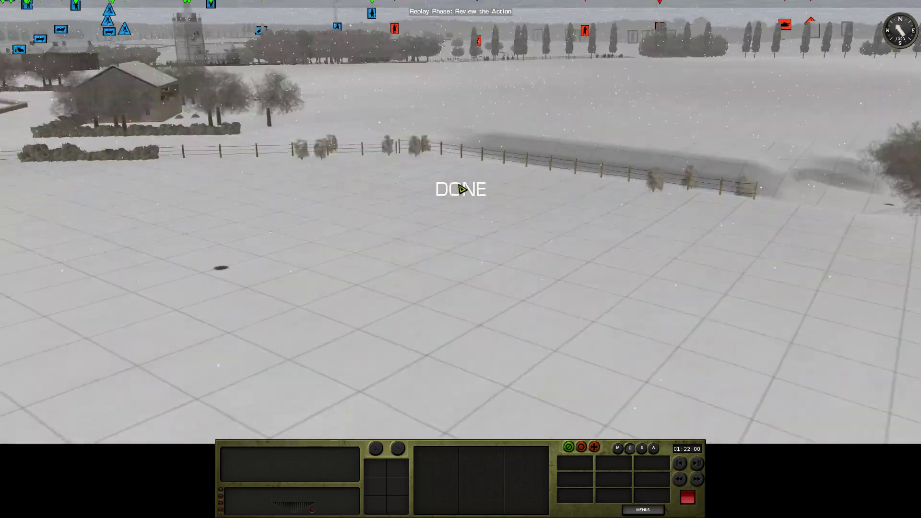
{"action": "key", "text": "s"}
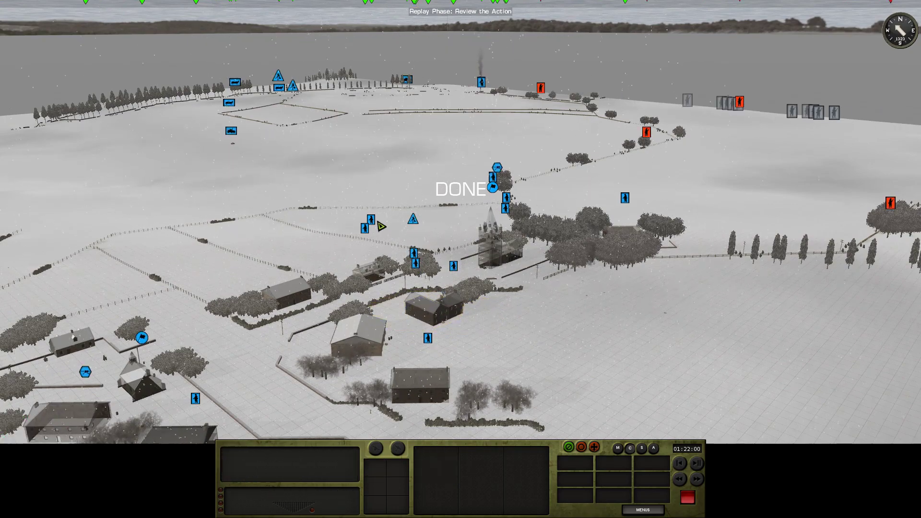
{"action": "key", "text": "w"}
{"action": "key", "text": "s"}
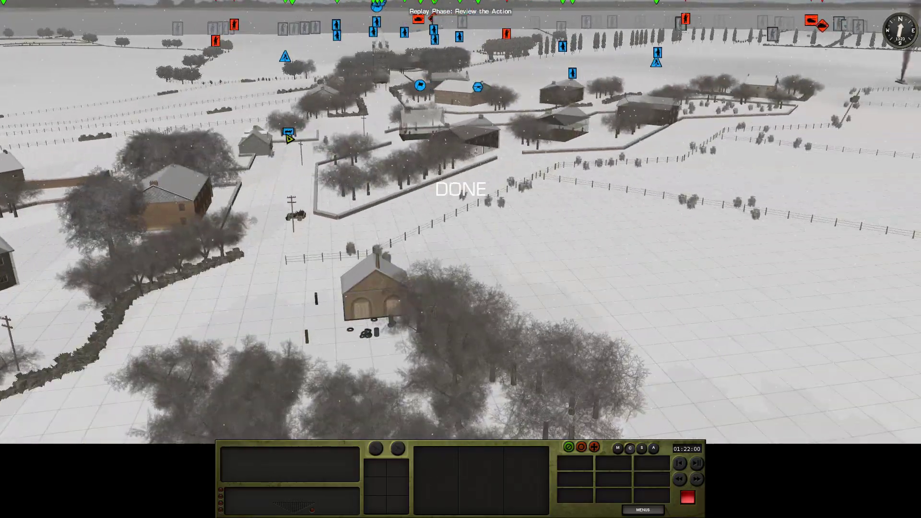
Inspect the jeep and light mortar jeep team while flying the view over the battlefield
{"action": "left_click", "coordinate": [288, 135]}
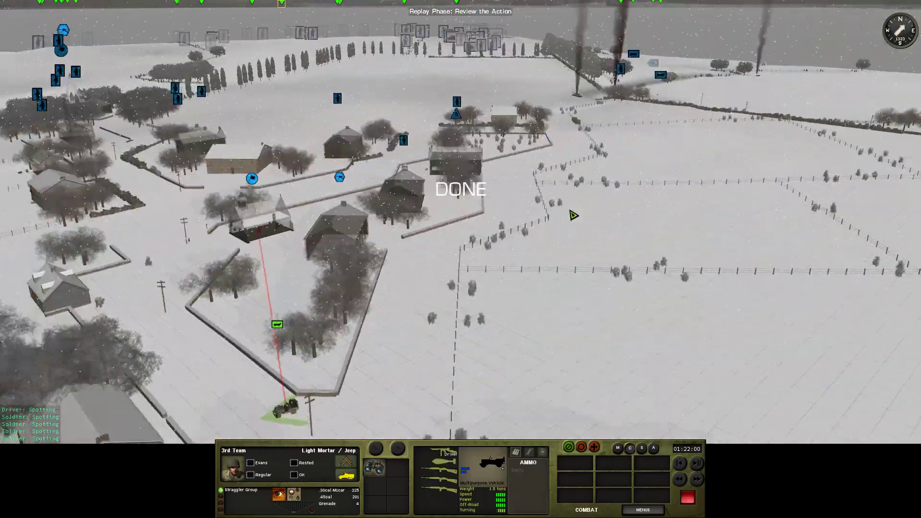
{"action": "left_click", "coordinate": [573, 215]}
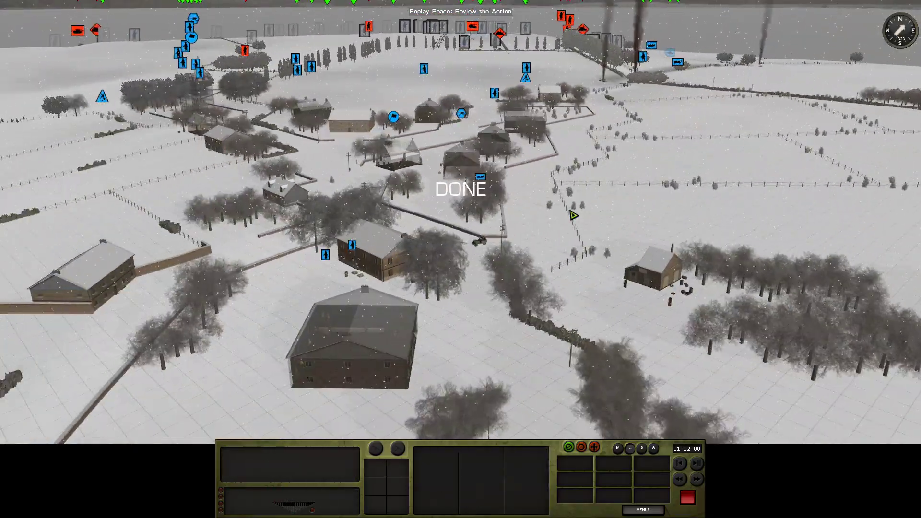
{"action": "scroll", "coordinate": [573, 215], "scroll_direction": "up", "scroll_amount": 5}
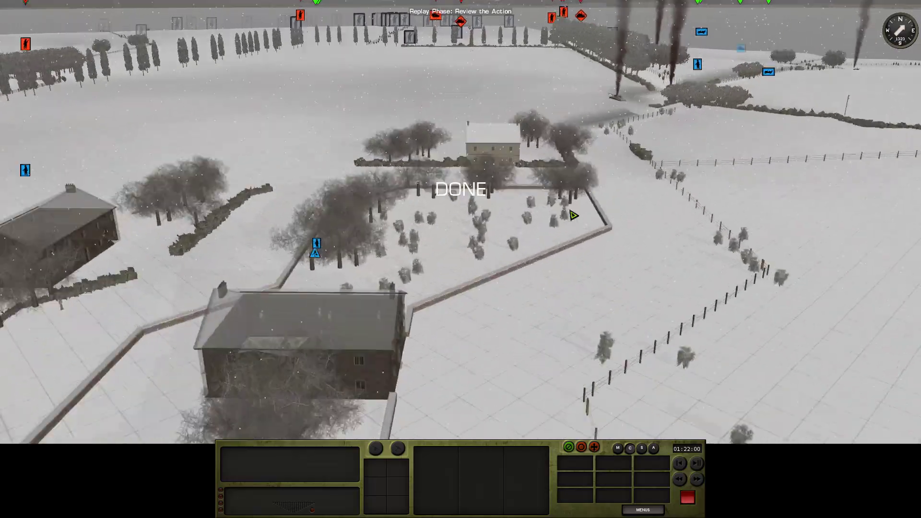
{"action": "scroll", "coordinate": [626, 204], "scroll_direction": "up", "scroll_amount": 5}
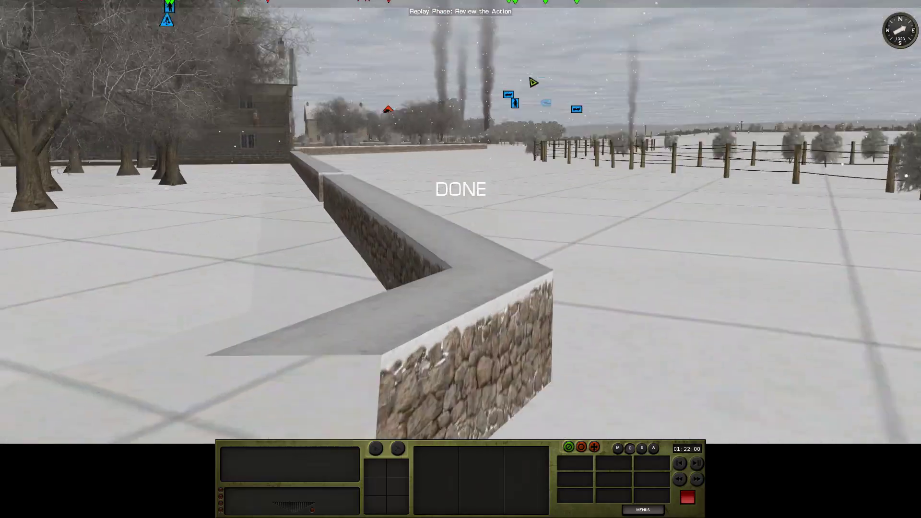
{"action": "key", "text": "z"}
{"action": "key", "text": "z"}
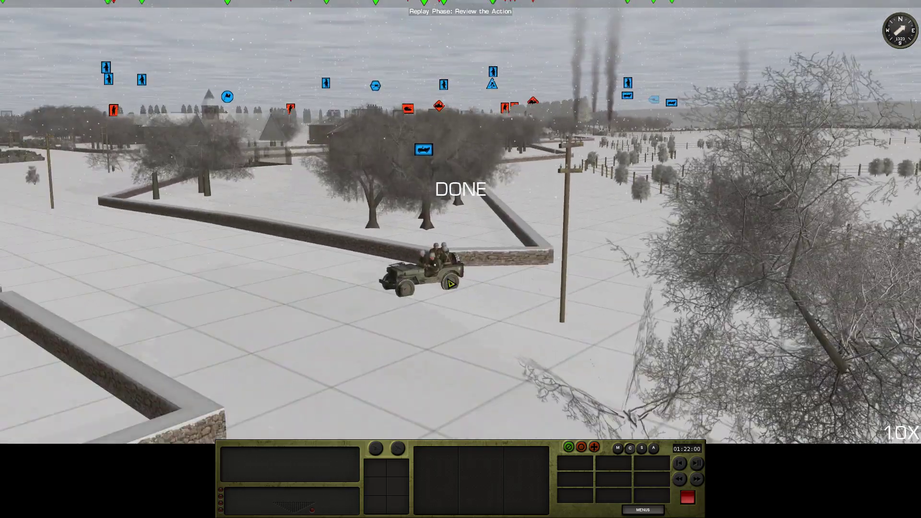
{"action": "left_click", "coordinate": [452, 283]}
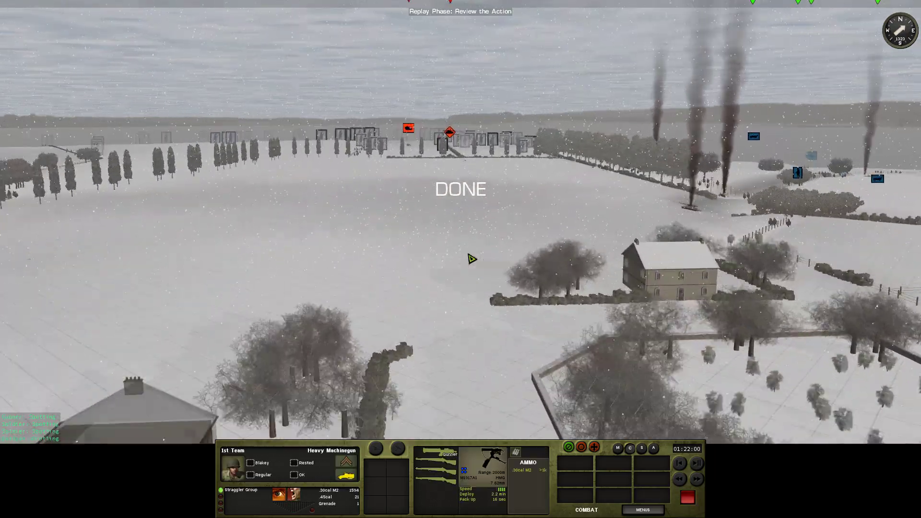
{"action": "key", "text": "w"}
{"action": "double_click", "coordinate": [498, 273]}
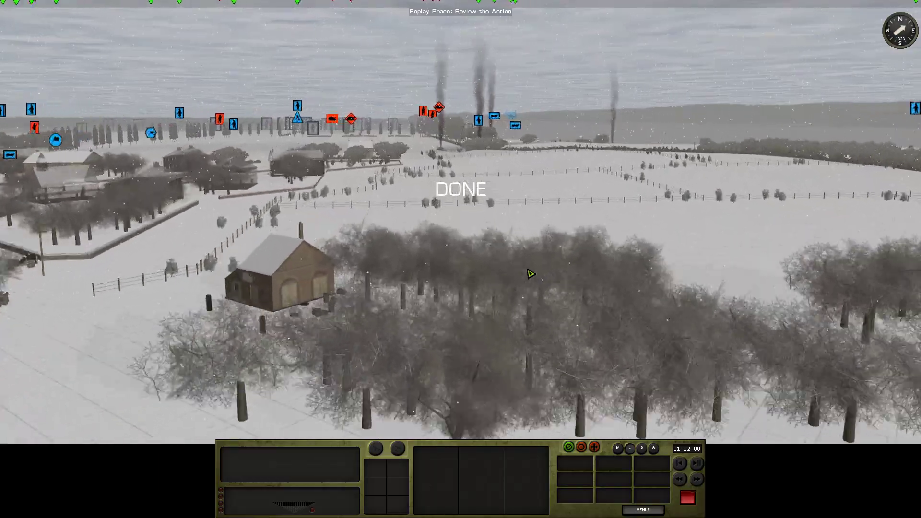
{"action": "double_click", "coordinate": [531, 274]}
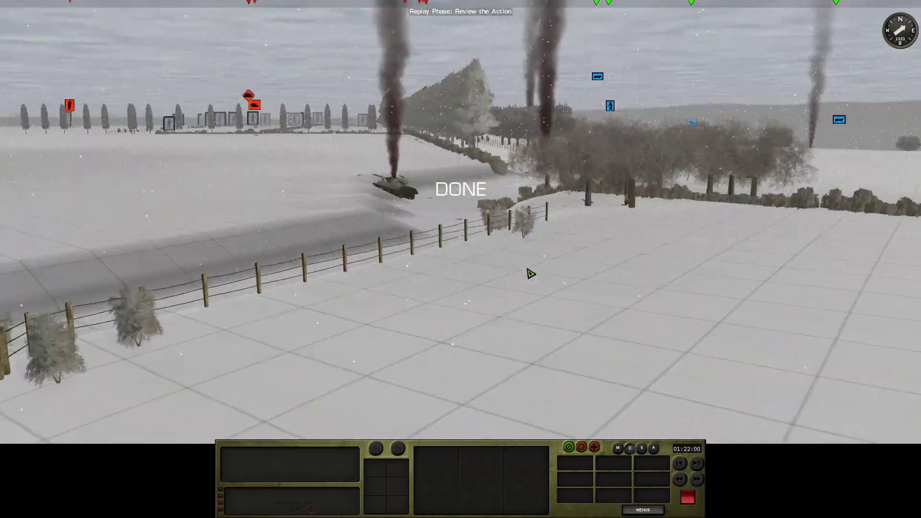
{"action": "double_click", "coordinate": [617, 293]}
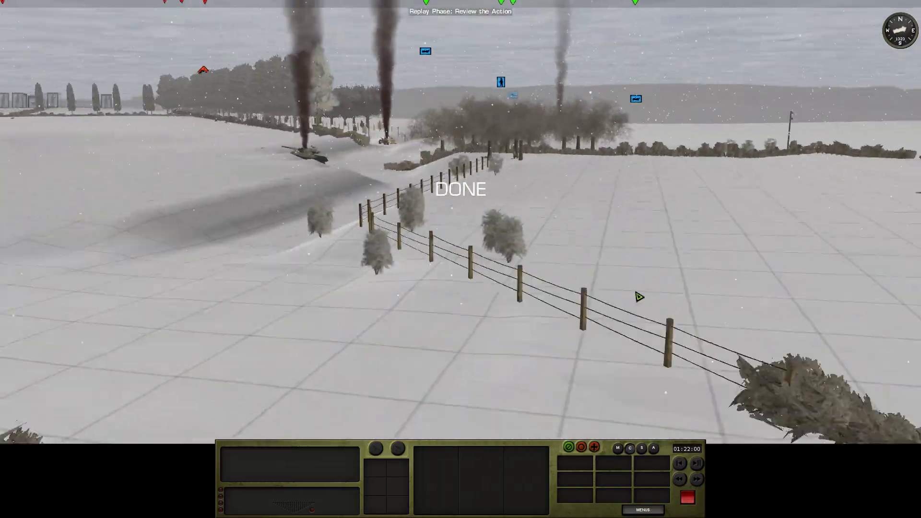
{"action": "scroll", "coordinate": [638, 296], "scroll_direction": "down", "scroll_amount": 5}
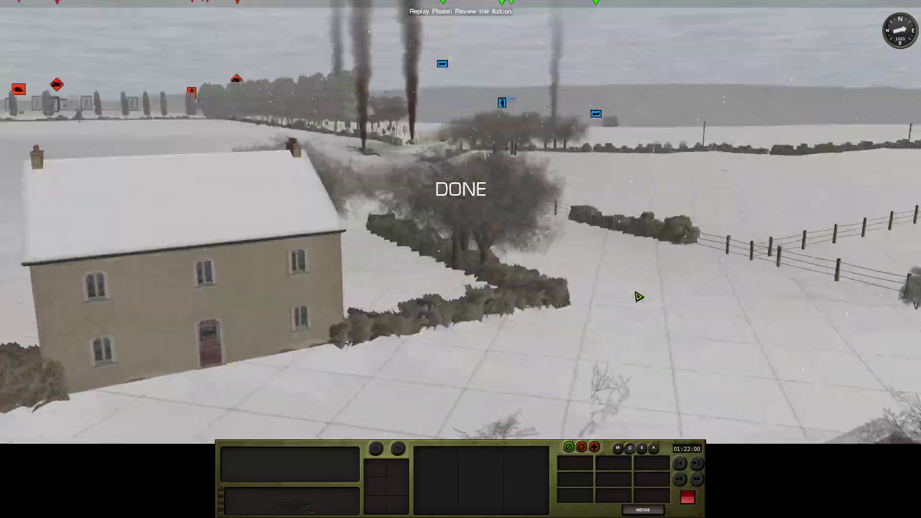
{"action": "scroll", "coordinate": [555, 245], "scroll_direction": "down", "scroll_amount": 5}
{"action": "scroll", "coordinate": [555, 245], "scroll_direction": "down", "scroll_amount": 5}
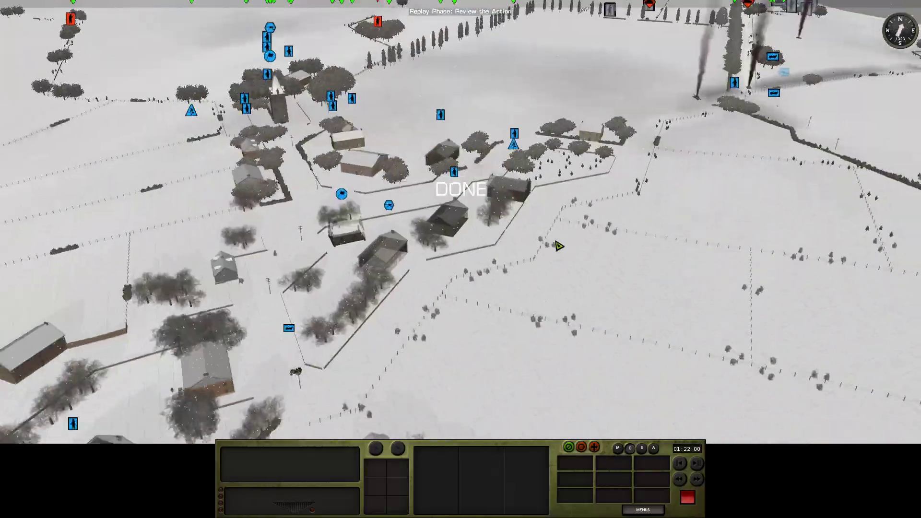
{"action": "key", "text": "d"}
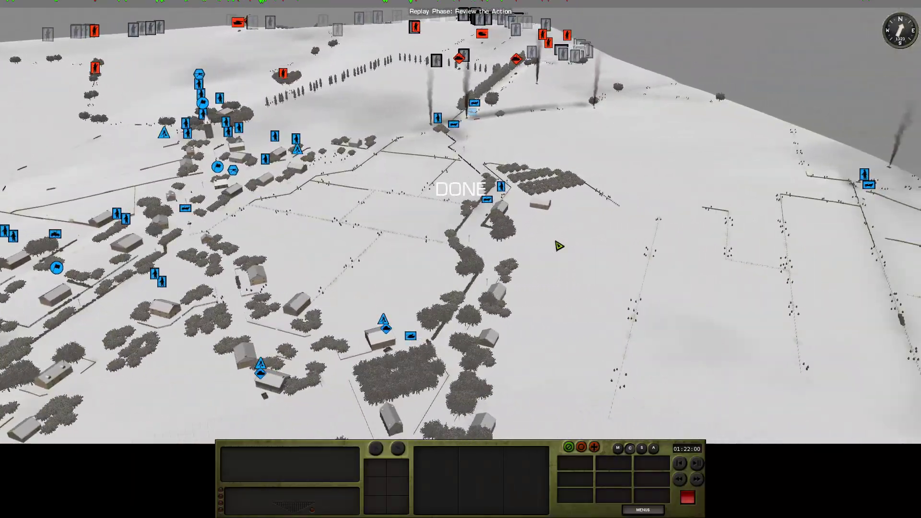
{"action": "scroll", "coordinate": [524, 265], "scroll_direction": "up", "scroll_amount": 2}
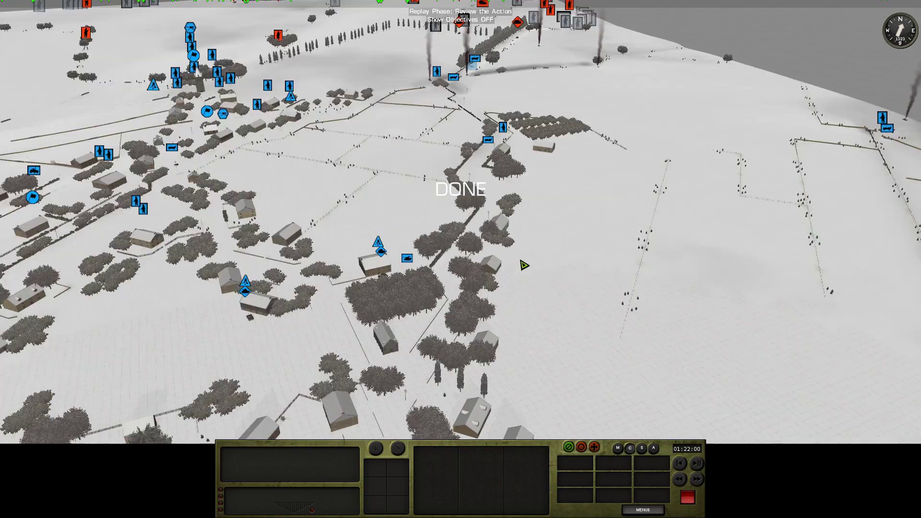
{"action": "scroll", "coordinate": [423, 264], "scroll_direction": "up", "scroll_amount": 4}
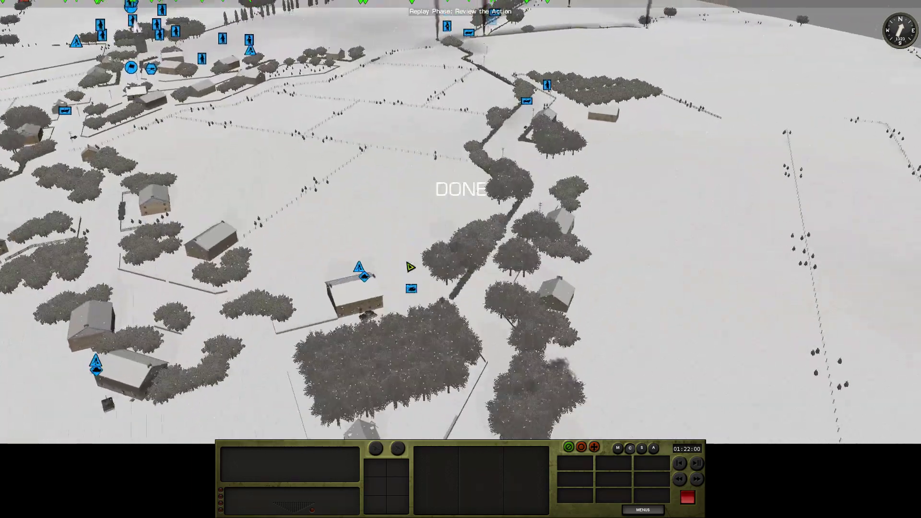
{"action": "scroll", "coordinate": [432, 267], "scroll_direction": "up", "scroll_amount": 2}
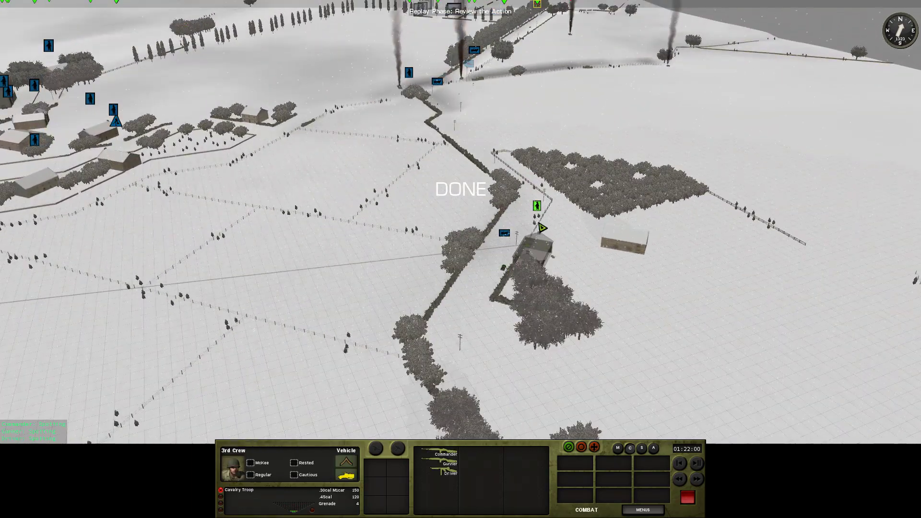
{"action": "key", "text": "d"}
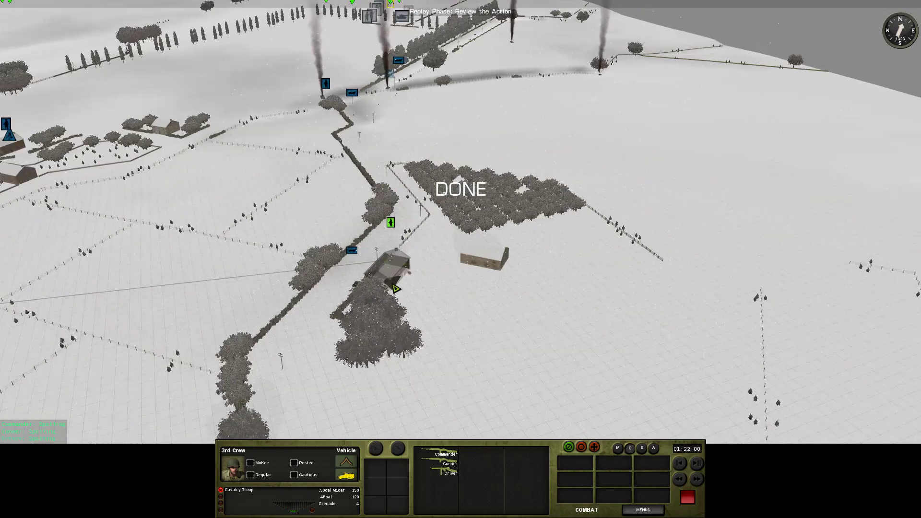
Centre the view on the village, pause the replay and skip to its end
{"action": "key", "text": "a"}
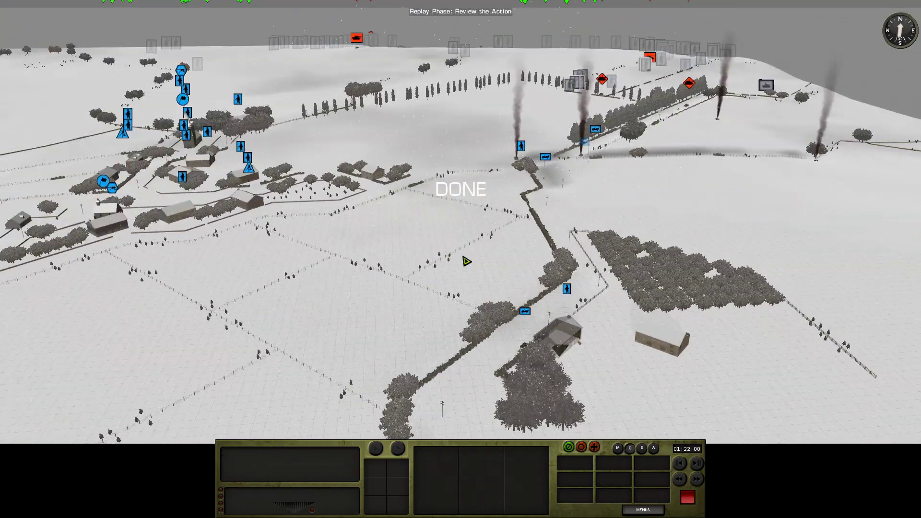
{"action": "key", "text": "q"}
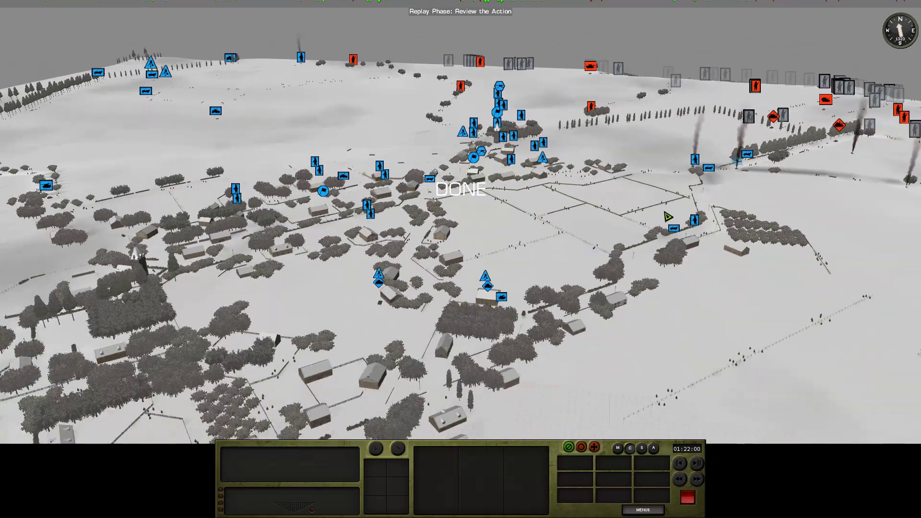
{"action": "scroll", "coordinate": [660, 310], "scroll_direction": "down", "scroll_amount": 2}
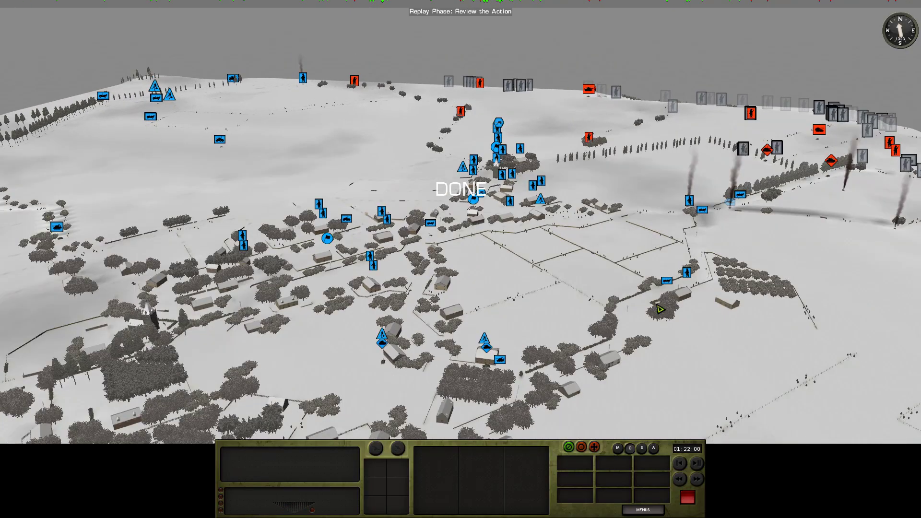
{"action": "key", "text": "Escape"}
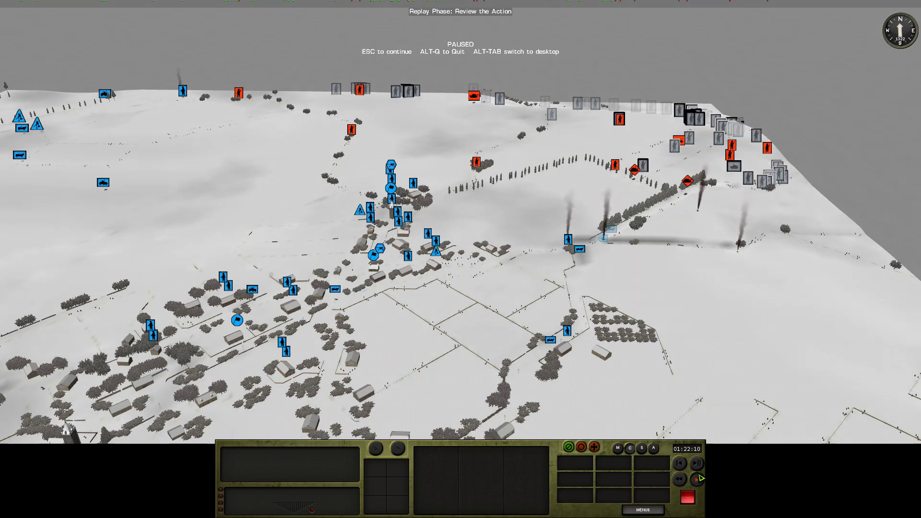
{"action": "left_click", "coordinate": [697, 475]}
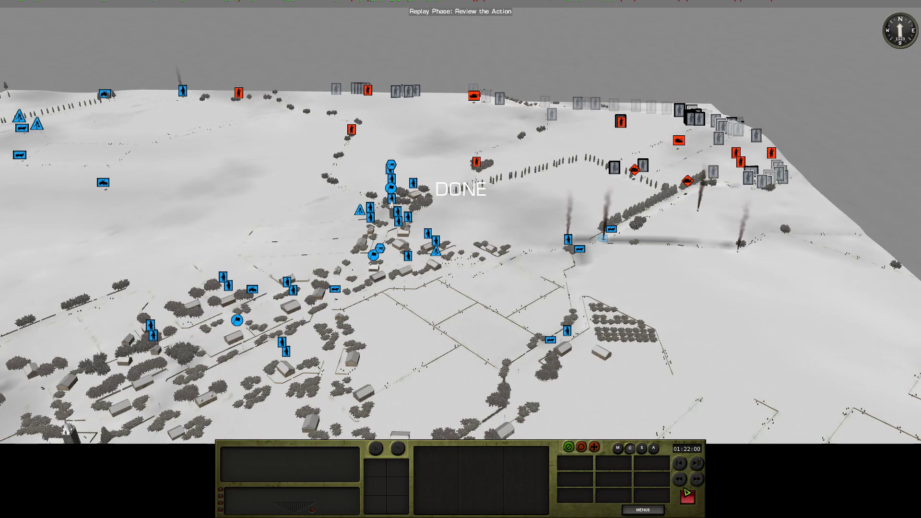
{"action": "scroll", "coordinate": [657, 280], "scroll_direction": "up", "scroll_amount": 2}
{"action": "scroll", "coordinate": [429, 340], "scroll_direction": "up", "scroll_amount": 2}
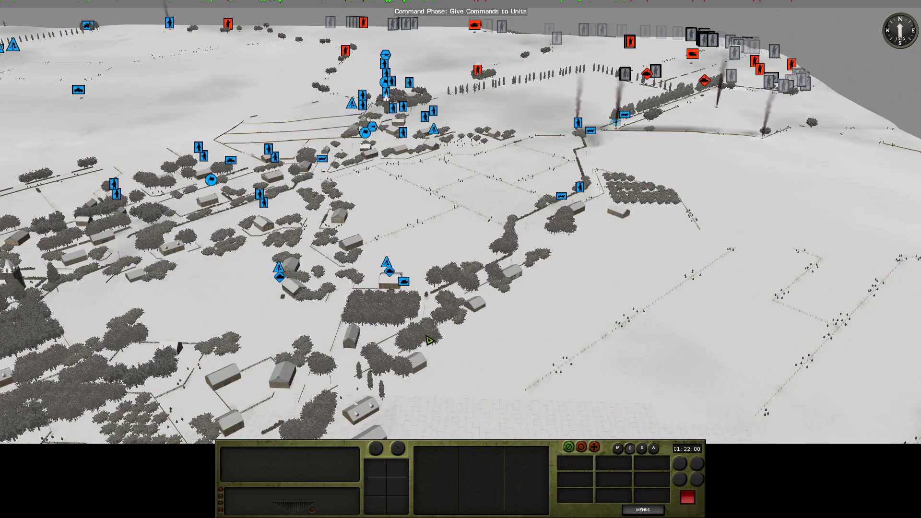
{"action": "left_click_drag", "start_coordinate": [405, 284], "coordinate": [553, 306]}
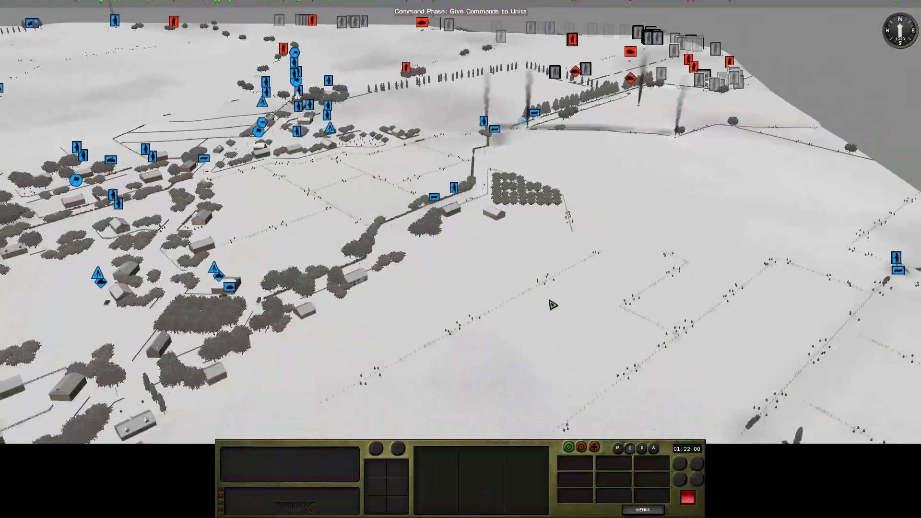
{"action": "key", "text": "w"}
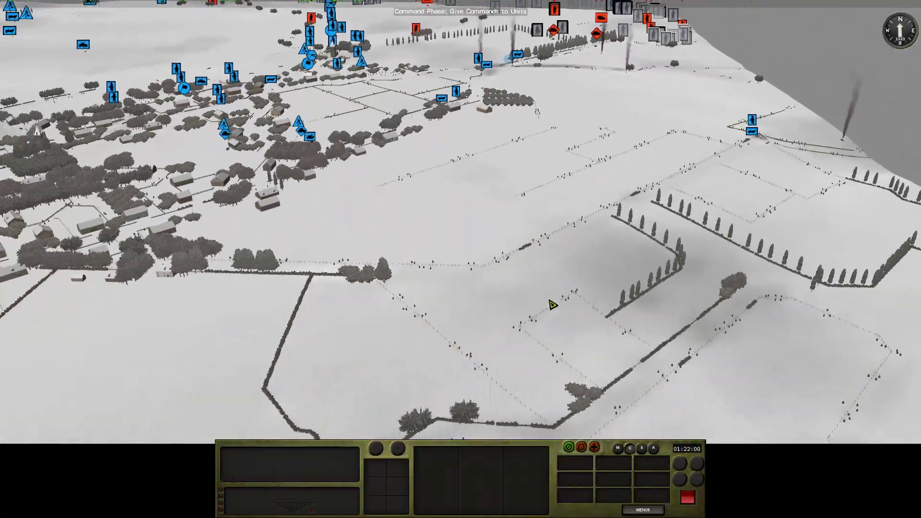
{"action": "key", "text": "w"}
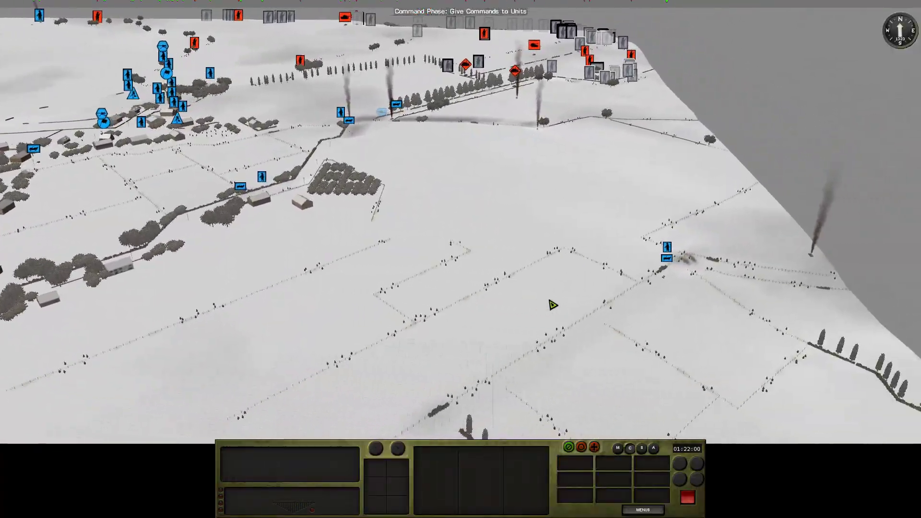
{"action": "key", "text": "1"}
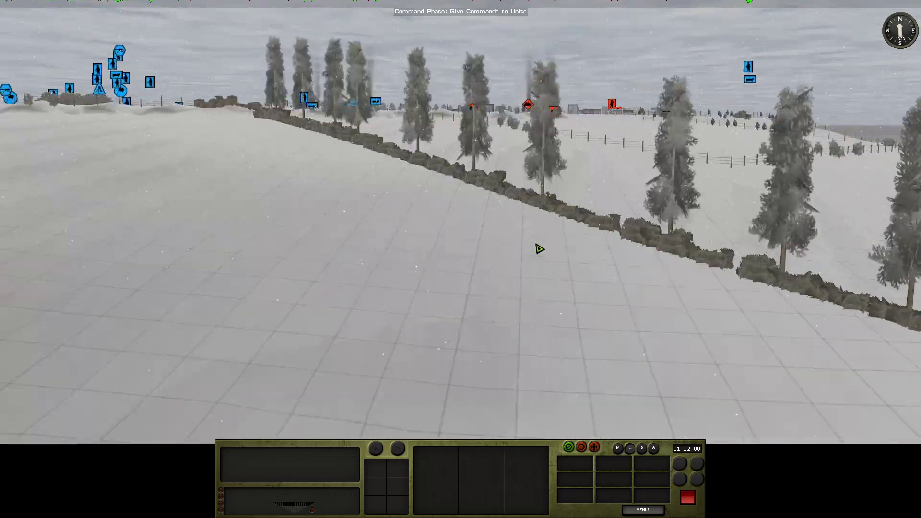
{"action": "key", "text": "w"}
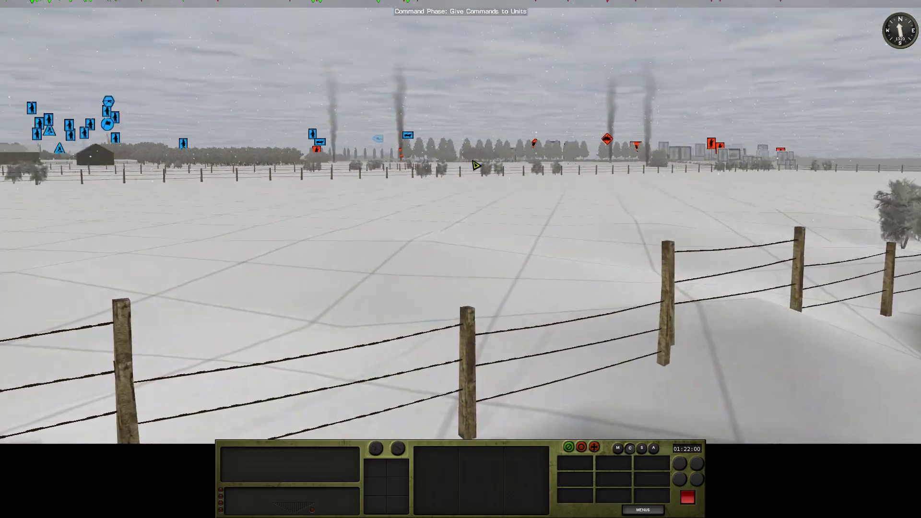
{"action": "key", "text": "w"}
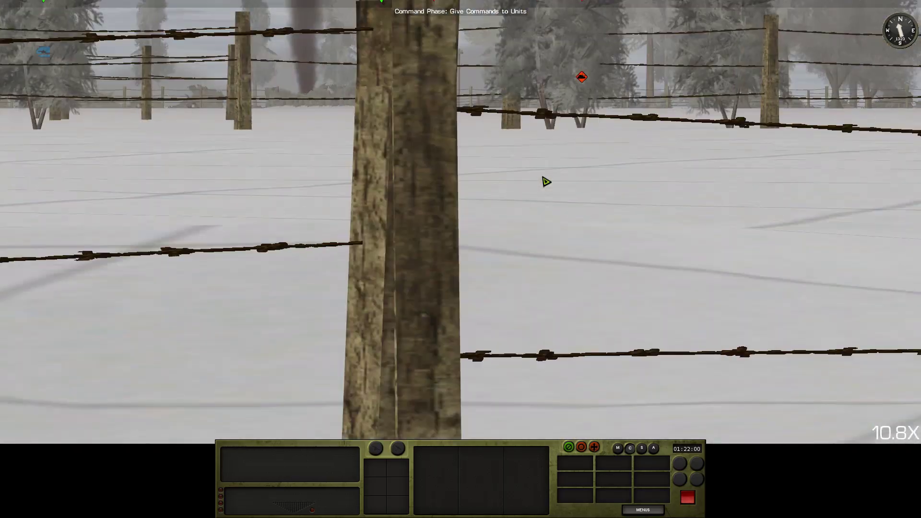
{"action": "key", "text": "w"}
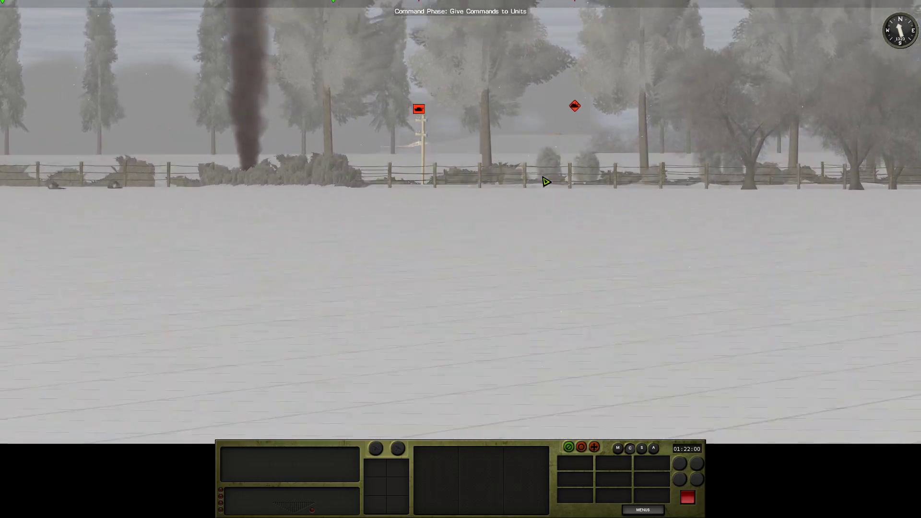
{"action": "key", "text": "e"}
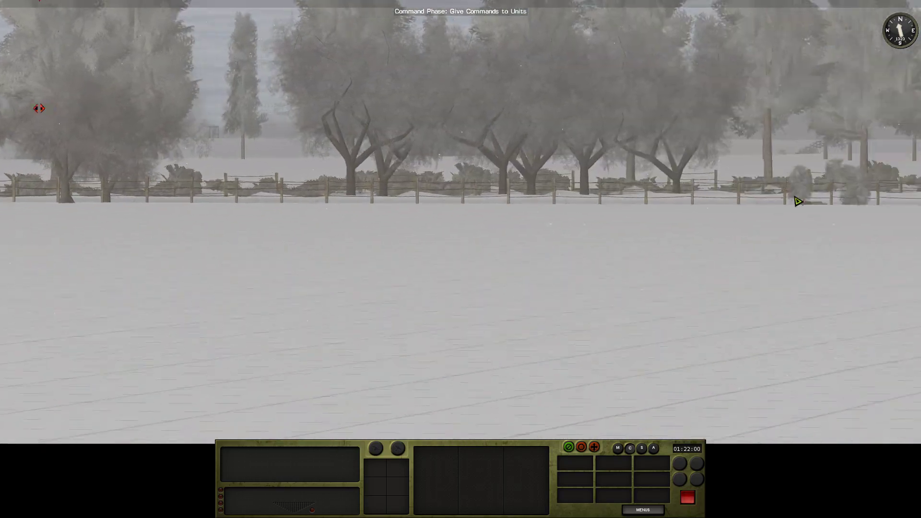
{"action": "key", "text": "s"}
{"action": "key", "text": "w"}
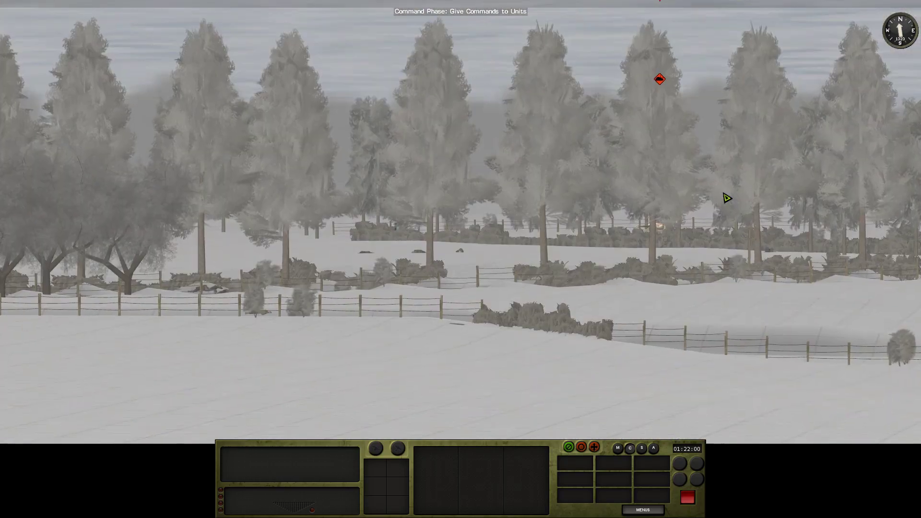
{"action": "key", "text": "e"}
{"action": "key", "text": "f"}
{"action": "key", "text": "minus"}
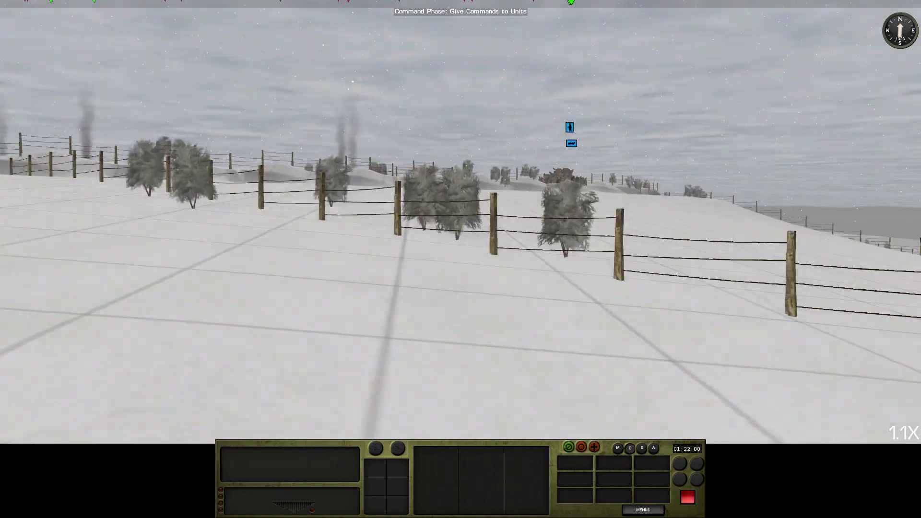
{"action": "key", "text": "a"}
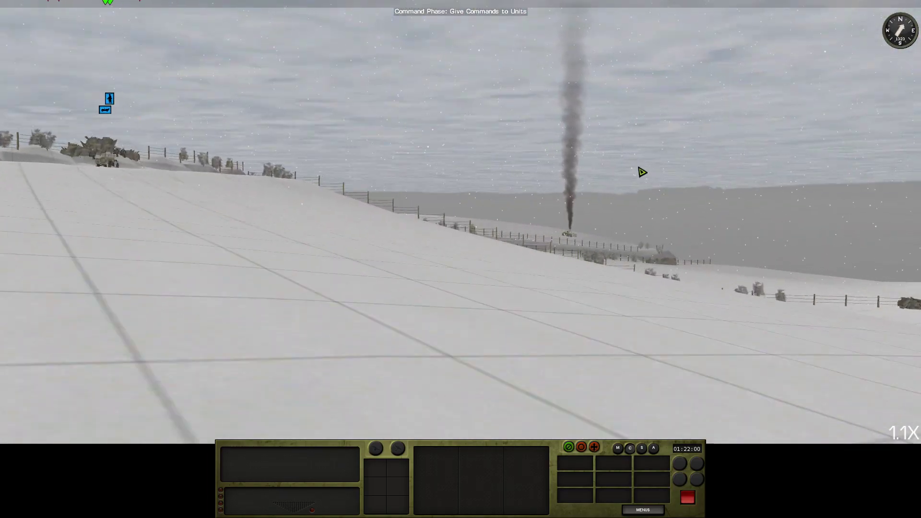
{"action": "key", "text": "w"}
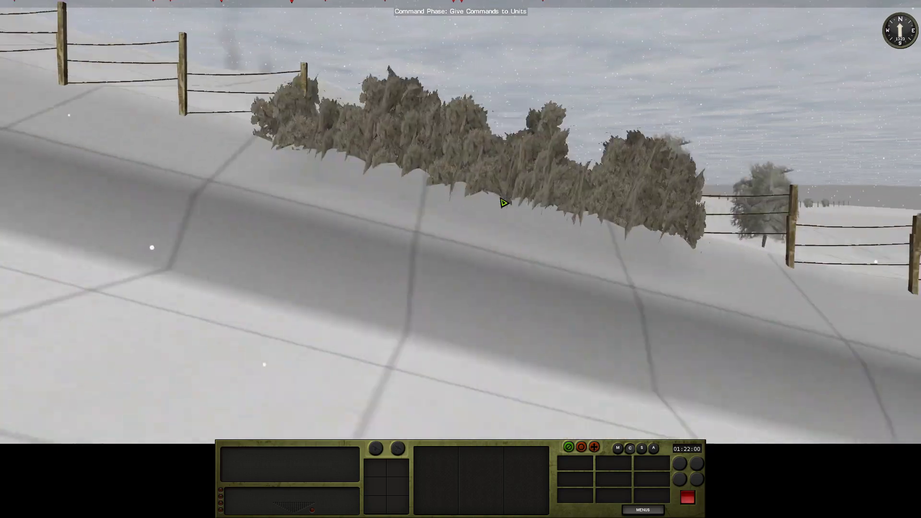
{"action": "key", "text": "w"}
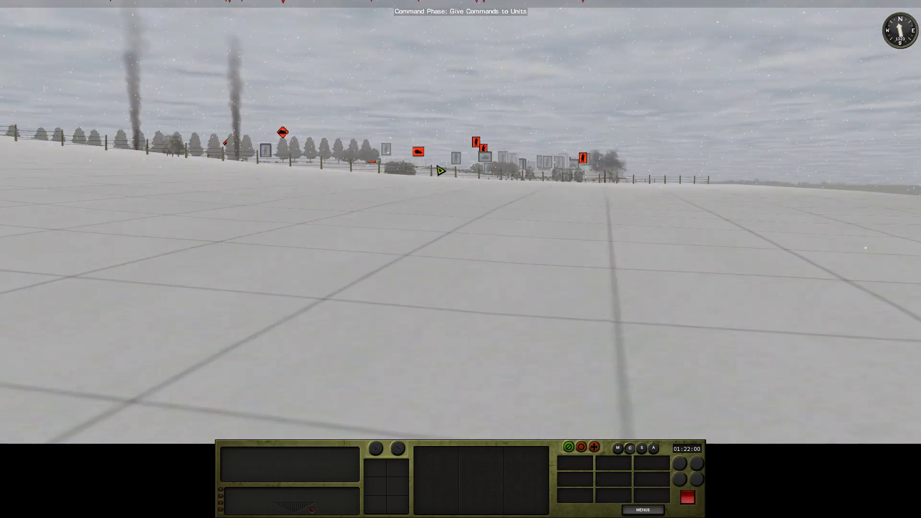
{"action": "key", "text": "w"}
{"action": "key", "text": "w"}
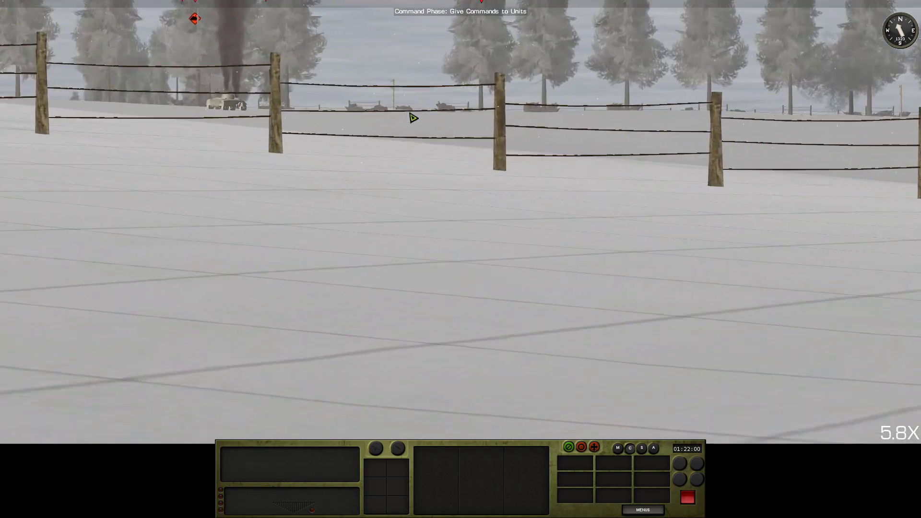
{"action": "key", "text": "s"}
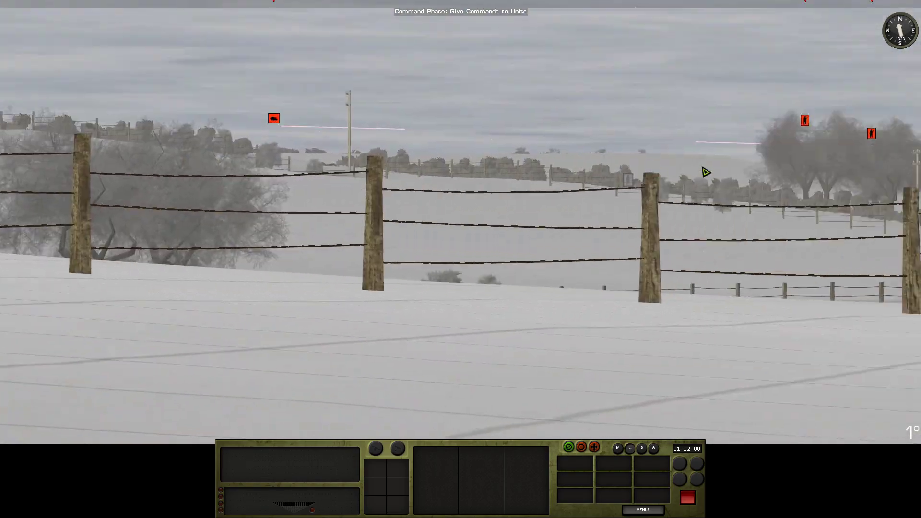
{"action": "key", "text": "s"}
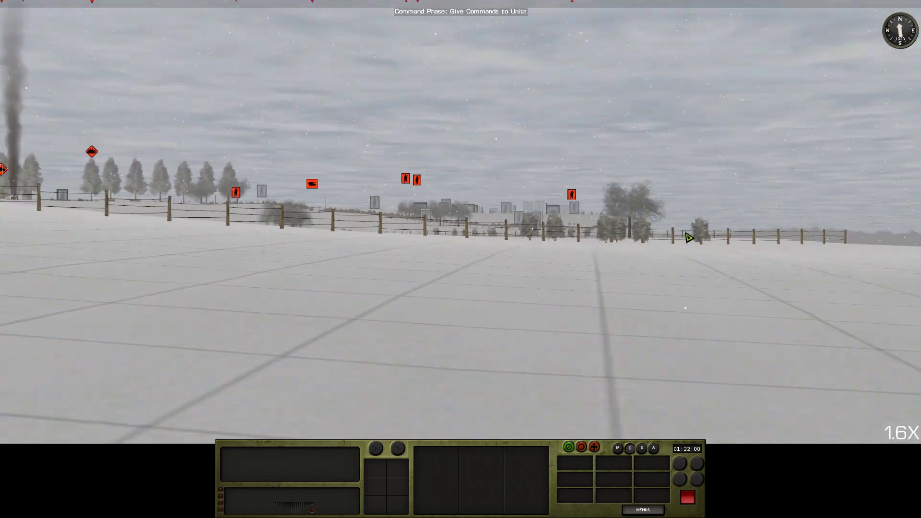
{"action": "key", "text": "s"}
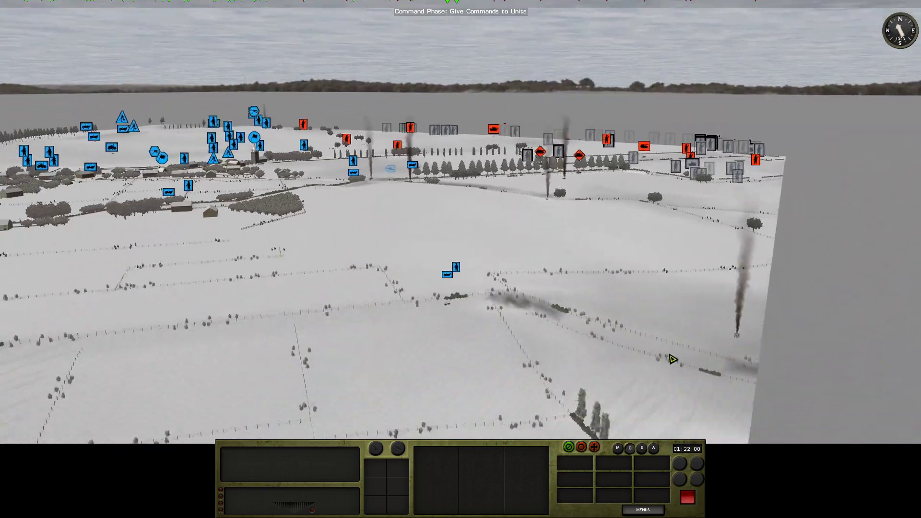
{"action": "key", "text": "s"}
{"action": "key", "text": "w"}
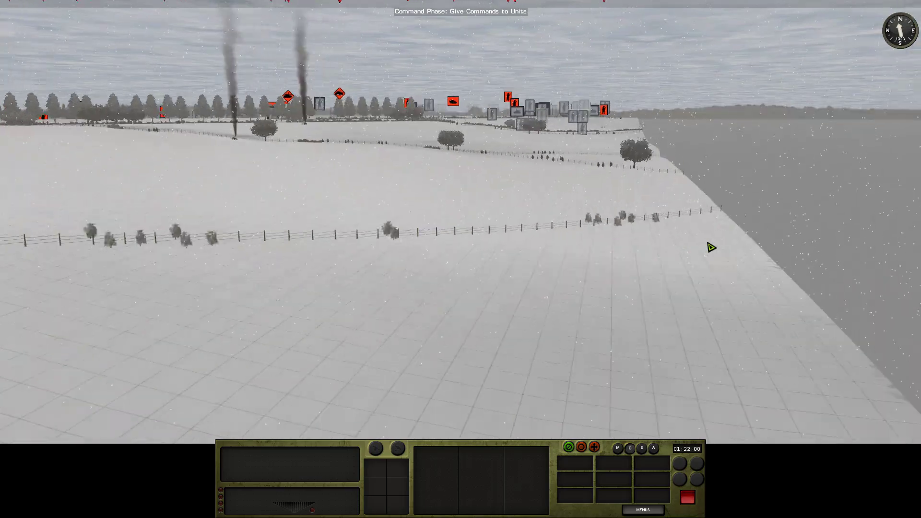
{"action": "key", "text": "e"}
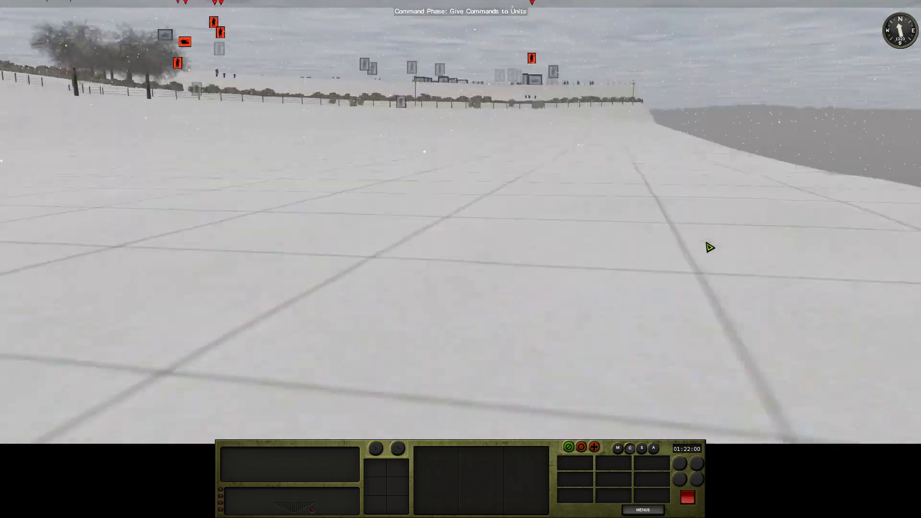
{"action": "key", "text": "q"}
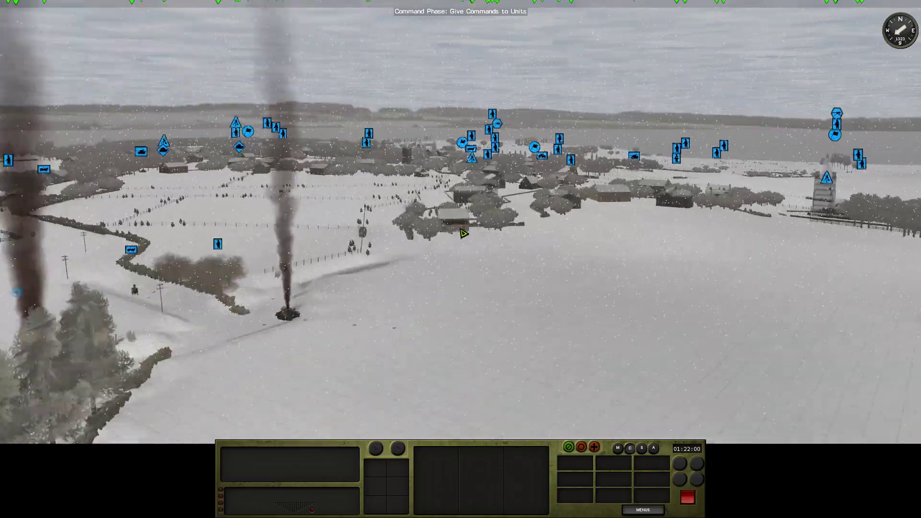
{"action": "scroll", "coordinate": [747, 257], "scroll_direction": "down", "scroll_amount": 3}
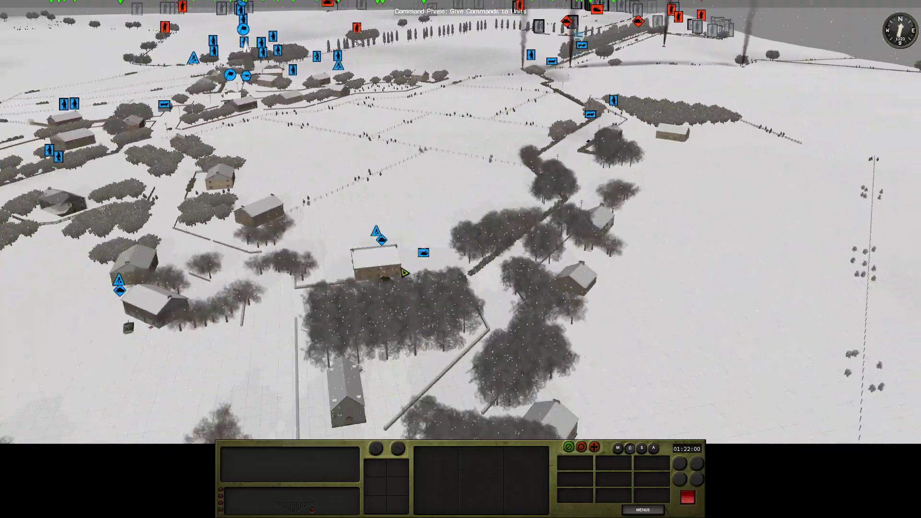
{"action": "left_click", "coordinate": [421, 256]}
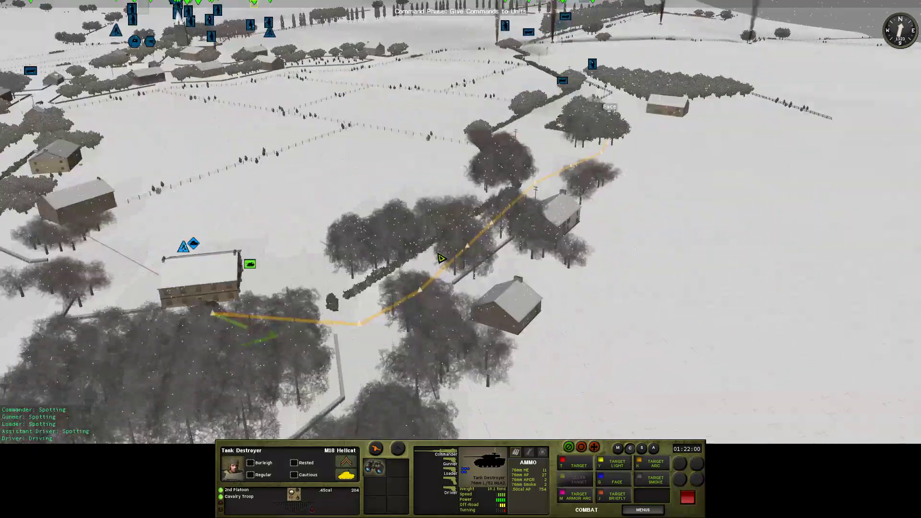
{"action": "key", "text": "w"}
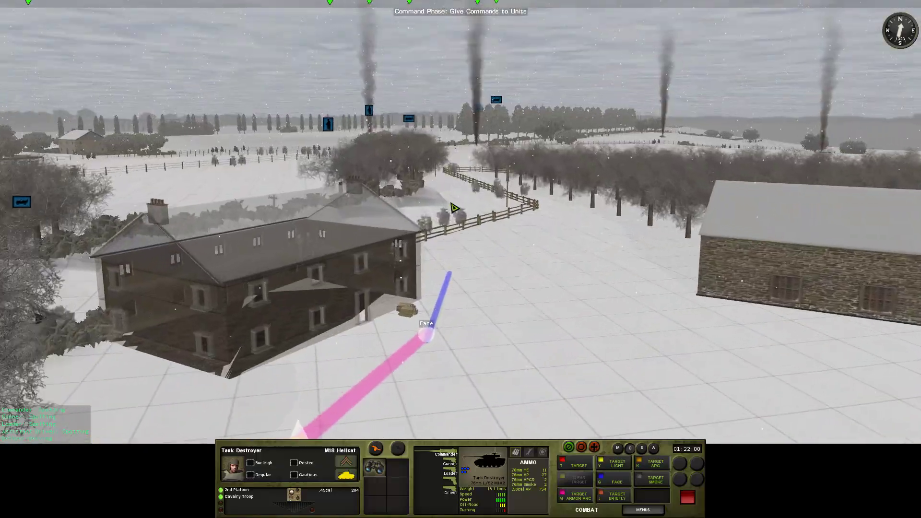
{"action": "left_click", "coordinate": [504, 233]}
{"action": "scroll", "coordinate": [504, 233], "scroll_direction": "up", "scroll_amount": 3}
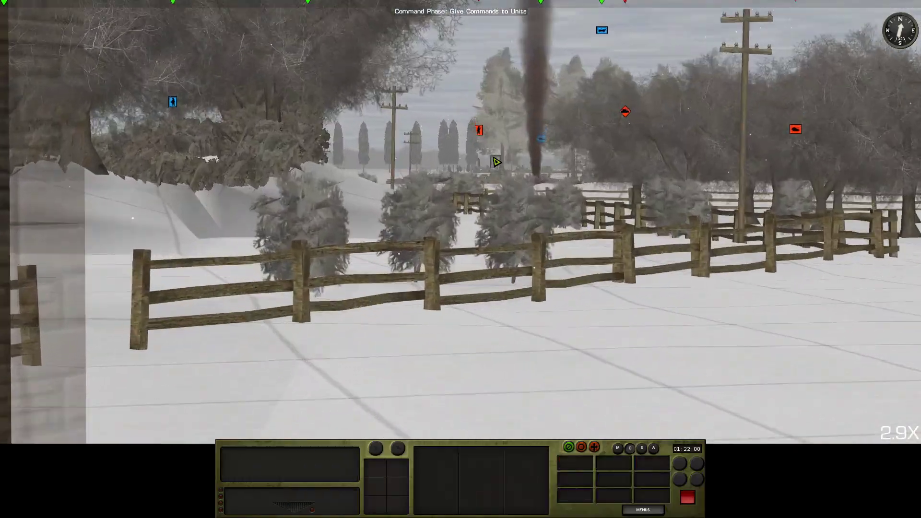
{"action": "scroll", "coordinate": [533, 209], "scroll_direction": "up", "scroll_amount": 3}
{"action": "scroll", "coordinate": [563, 183], "scroll_direction": "up", "scroll_amount": 2}
{"action": "key", "text": "e"}
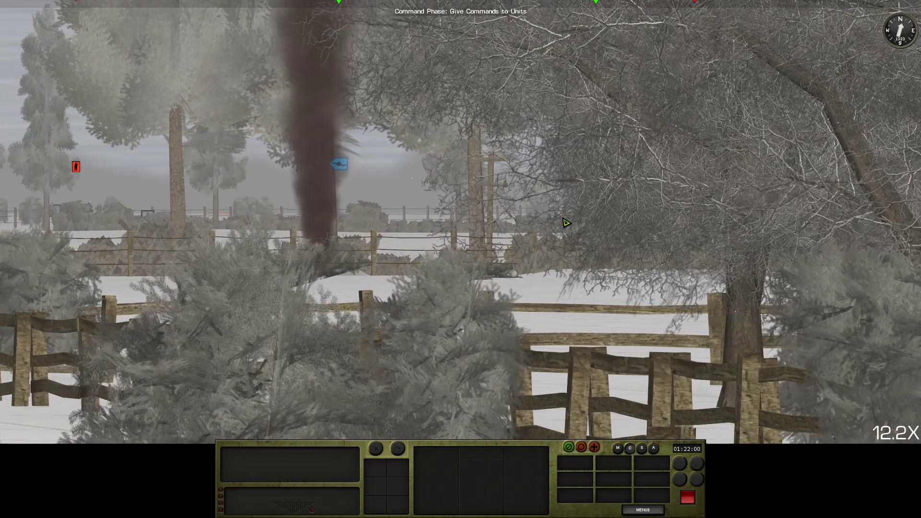
{"action": "scroll", "coordinate": [596, 273], "scroll_direction": "down", "scroll_amount": 3}
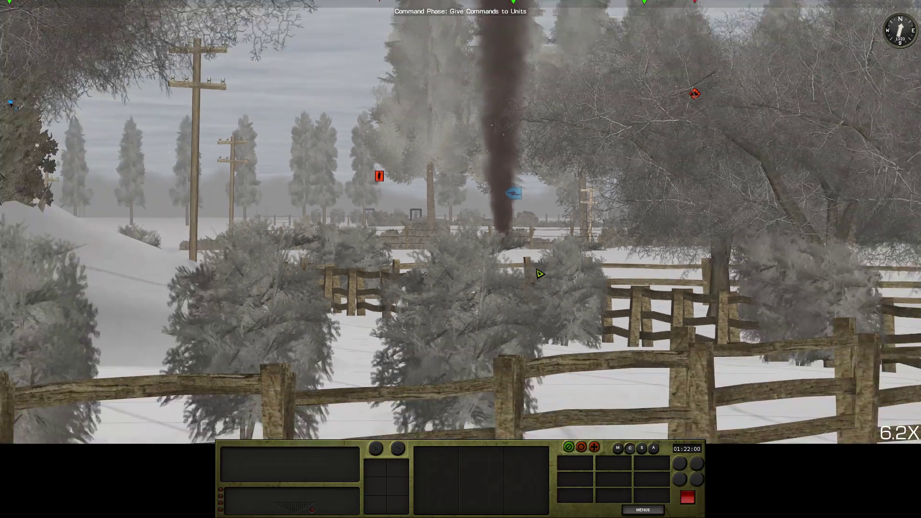
{"action": "scroll", "coordinate": [577, 274], "scroll_direction": "down", "scroll_amount": 2}
{"action": "scroll", "coordinate": [540, 271], "scroll_direction": "down", "scroll_amount": 2}
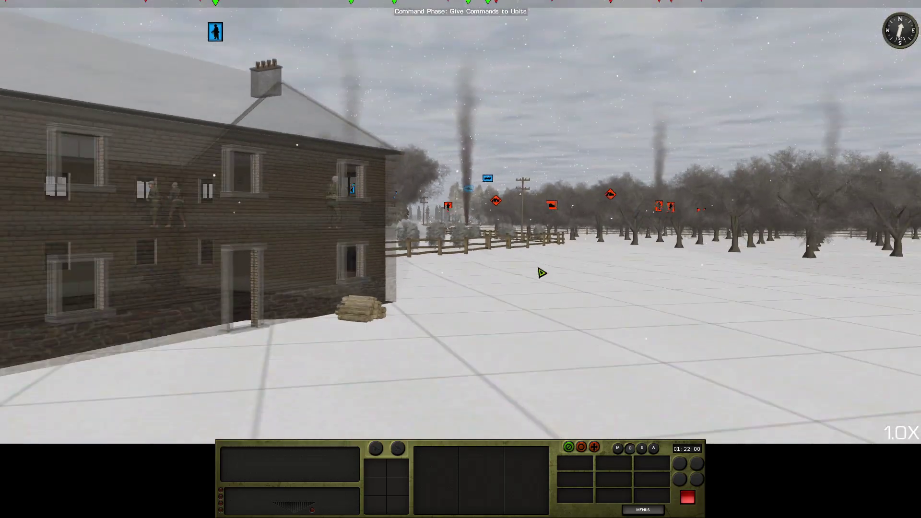
{"action": "key", "text": "6"}
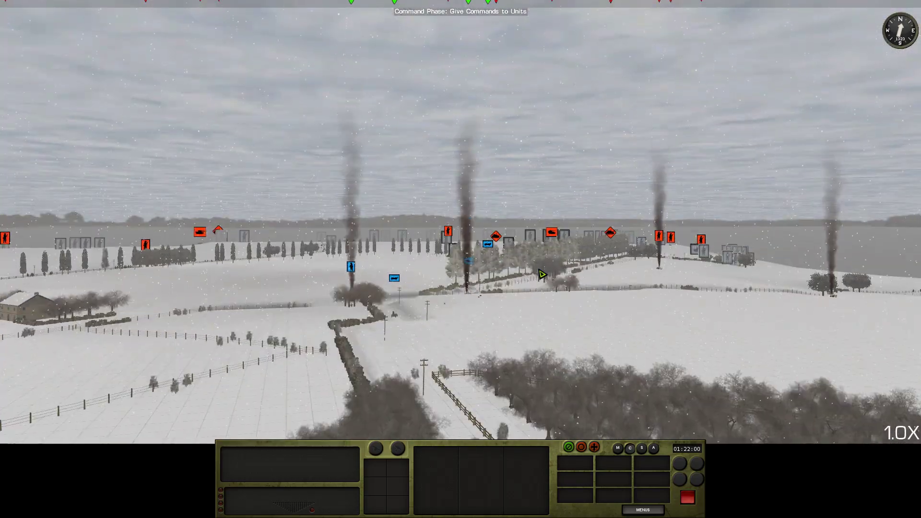
{"action": "key", "text": "w"}
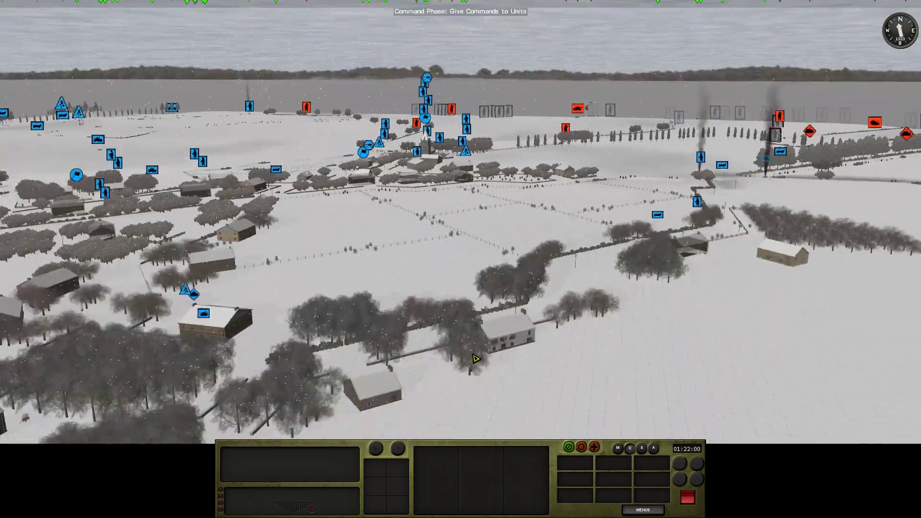
{"action": "key", "text": "w"}
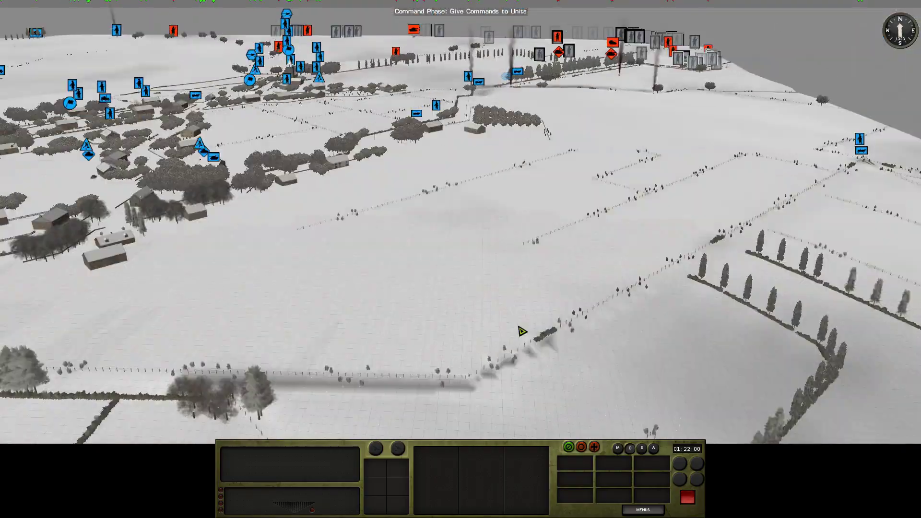
{"action": "key", "text": "a"}
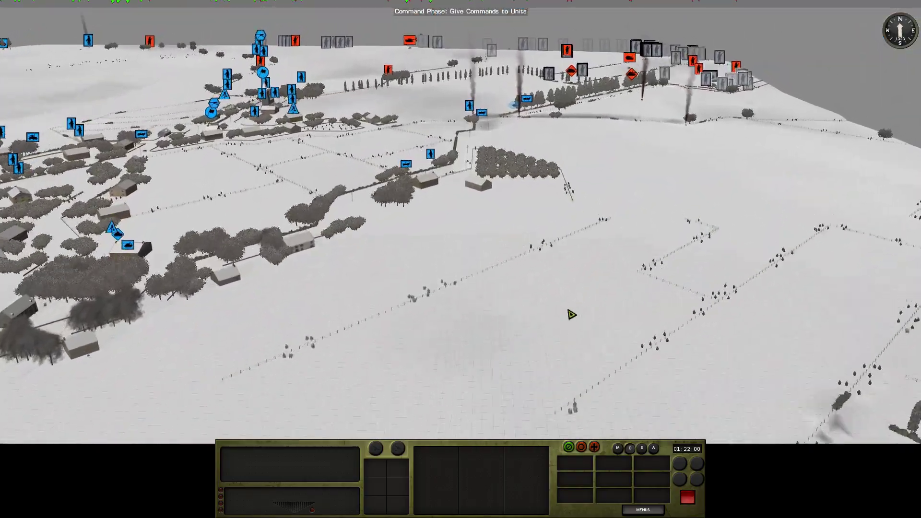
{"action": "key", "text": "w"}
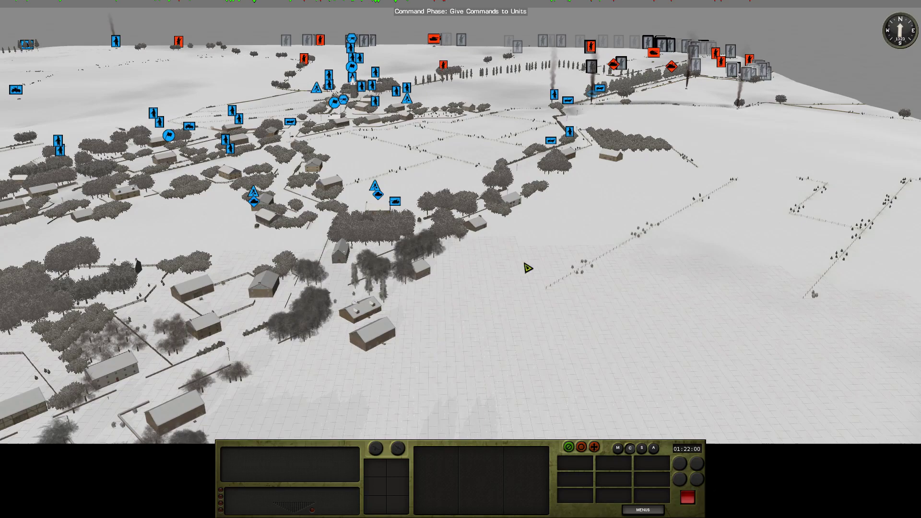
{"action": "left_click", "coordinate": [396, 203]}
{"action": "key", "text": "w"}
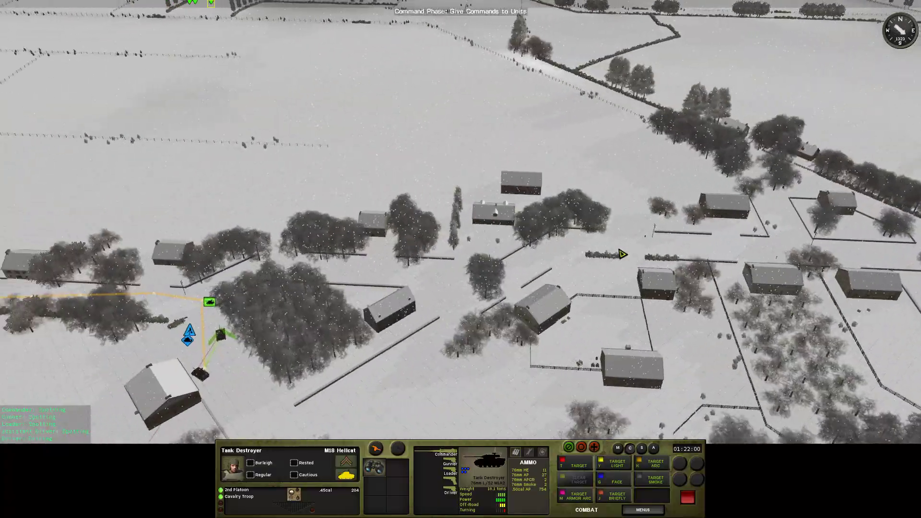
{"action": "scroll", "coordinate": [617, 312], "scroll_direction": "up", "scroll_amount": 5}
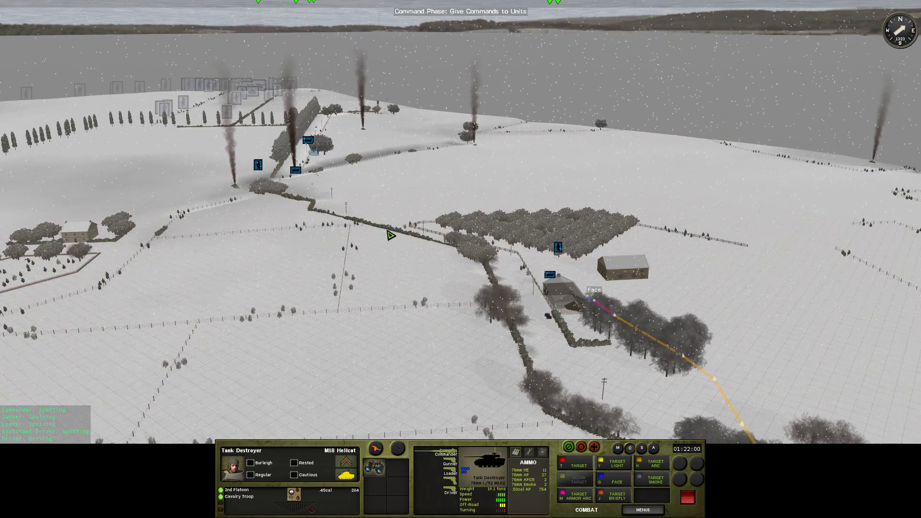
{"action": "left_click", "coordinate": [419, 161]}
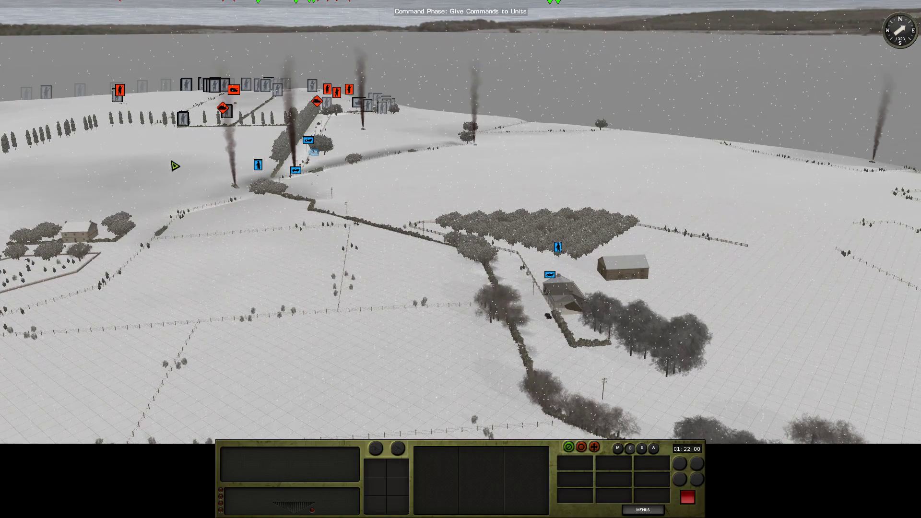
{"action": "double_click", "coordinate": [575, 230]}
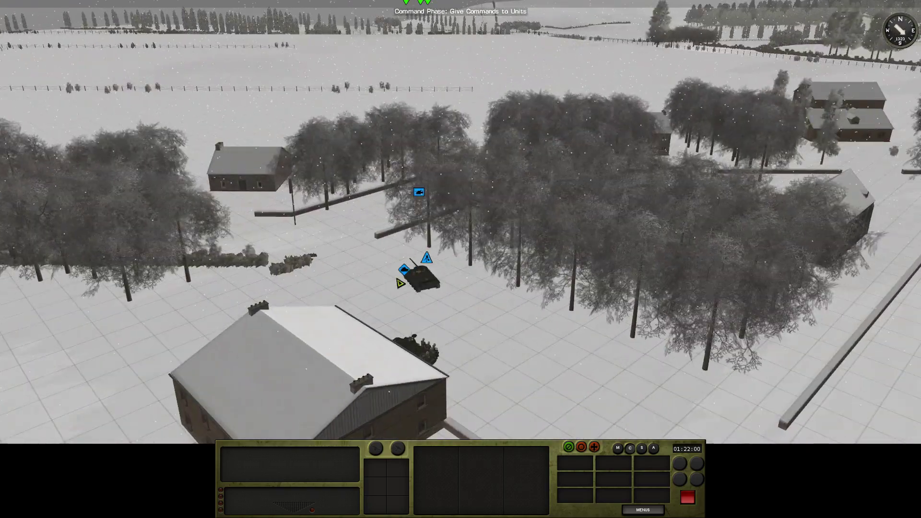
{"action": "left_click", "coordinate": [425, 280]}
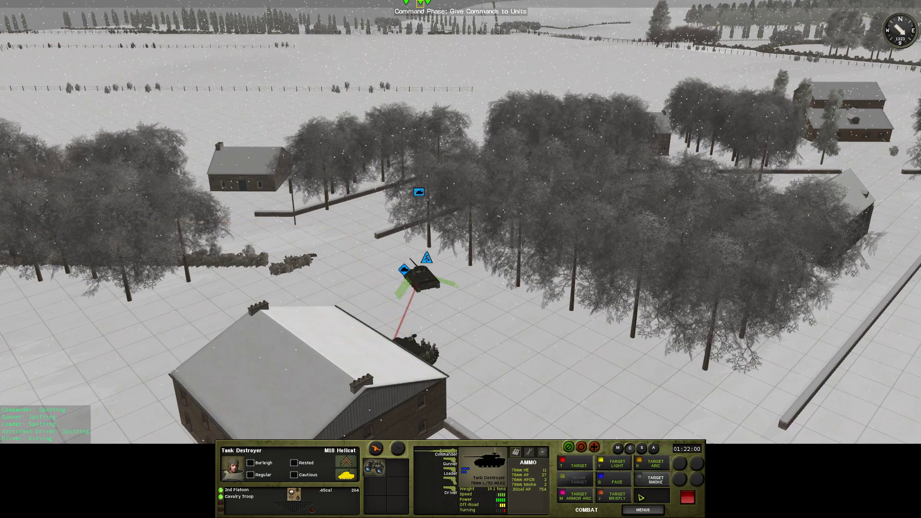
{"action": "key", "text": "n"}
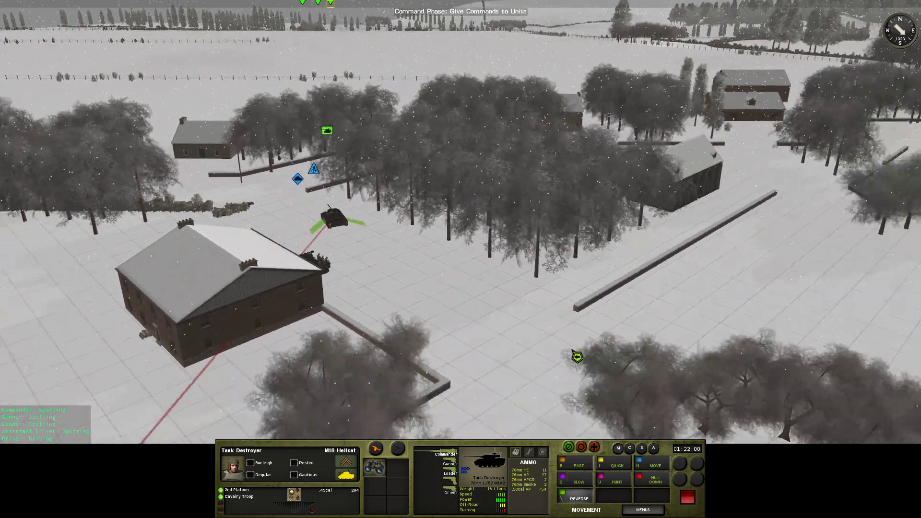
{"action": "left_click", "coordinate": [501, 331]}
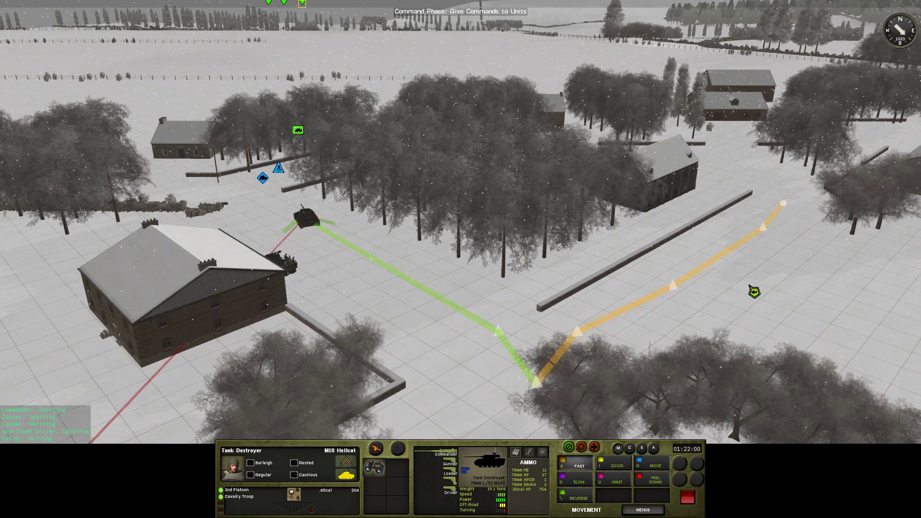
{"action": "key", "text": "w"}
{"action": "key", "text": "w"}
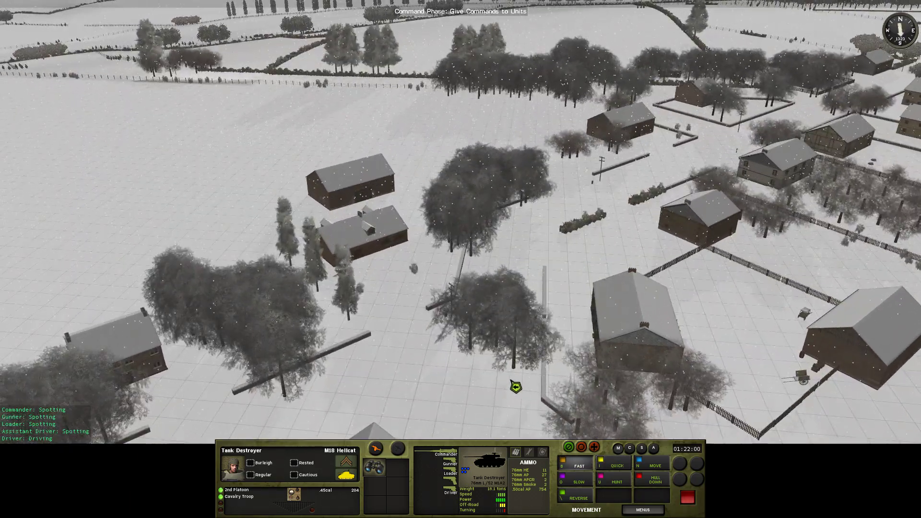
{"action": "key", "text": "w"}
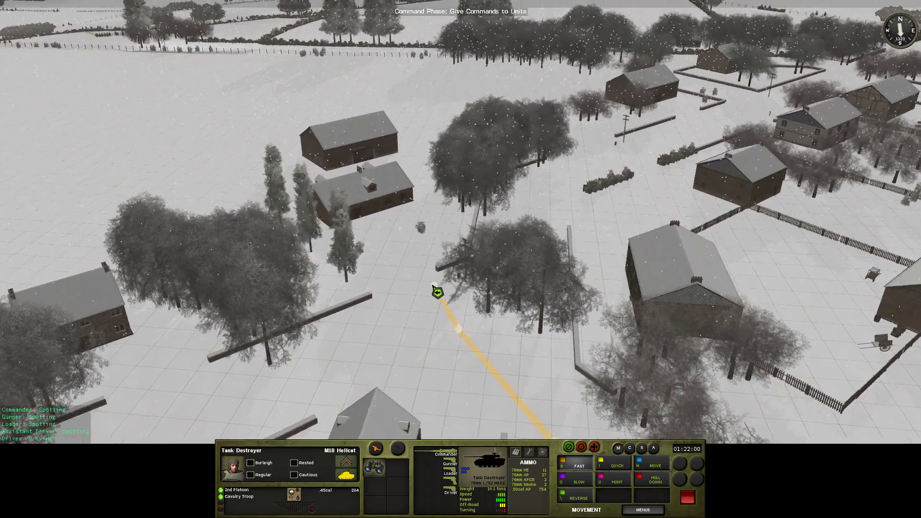
{"action": "key", "text": "a"}
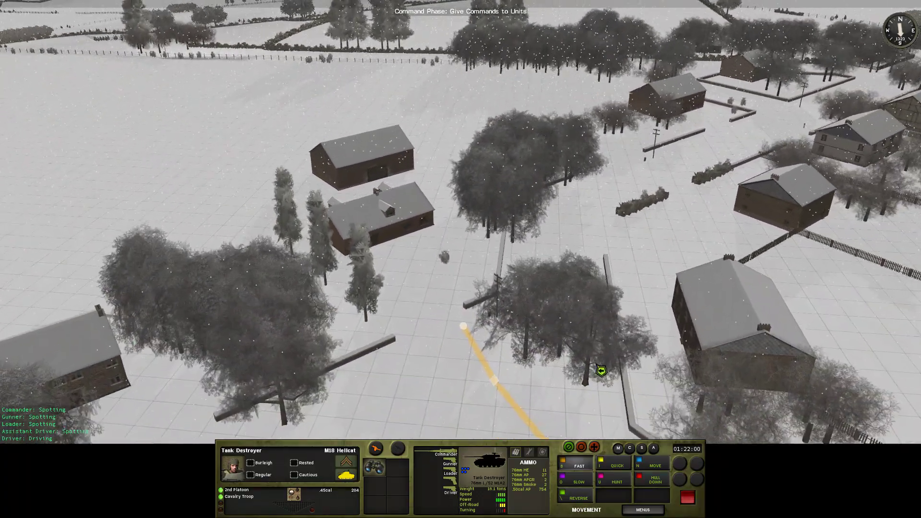
{"action": "key", "text": "w"}
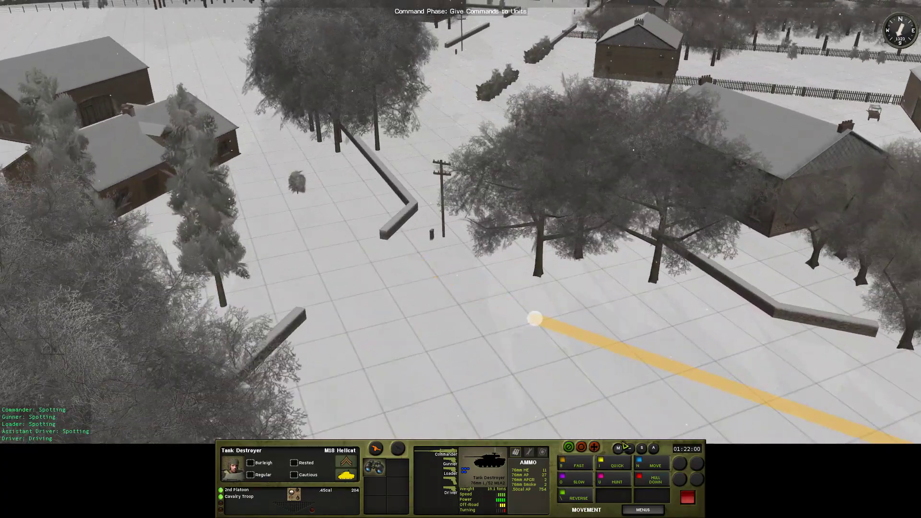
{"action": "key", "text": "s"}
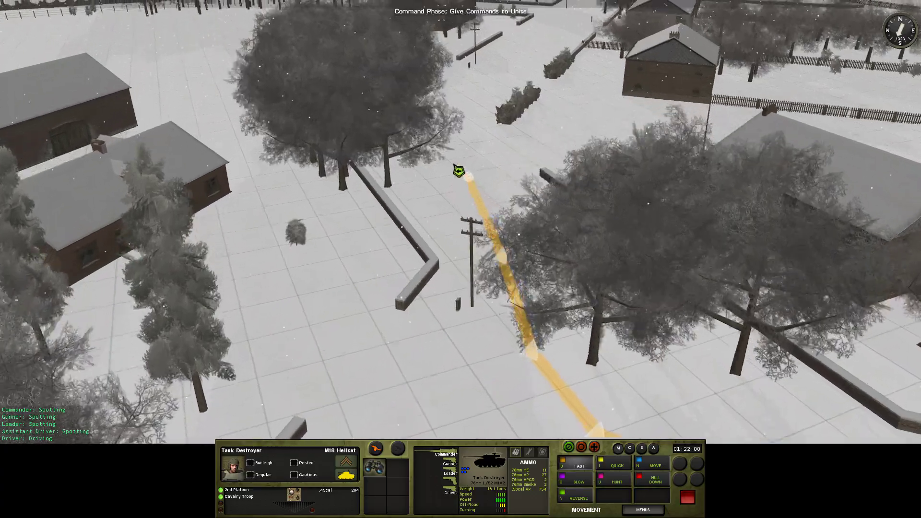
{"action": "key", "text": "w"}
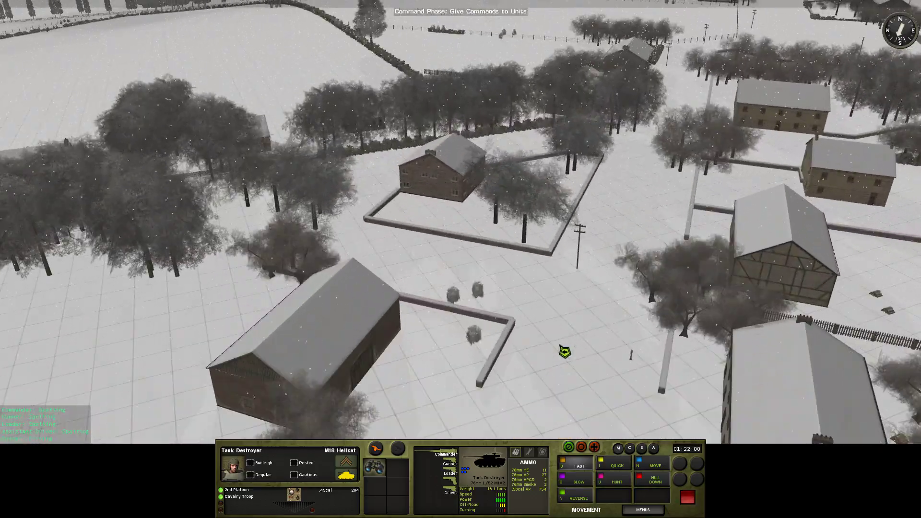
{"action": "double_click", "coordinate": [577, 326]}
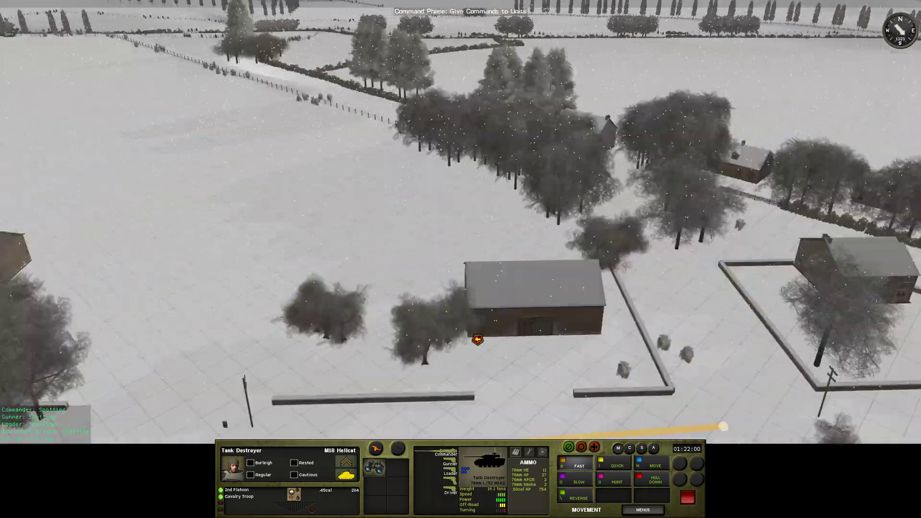
{"action": "key", "text": "w"}
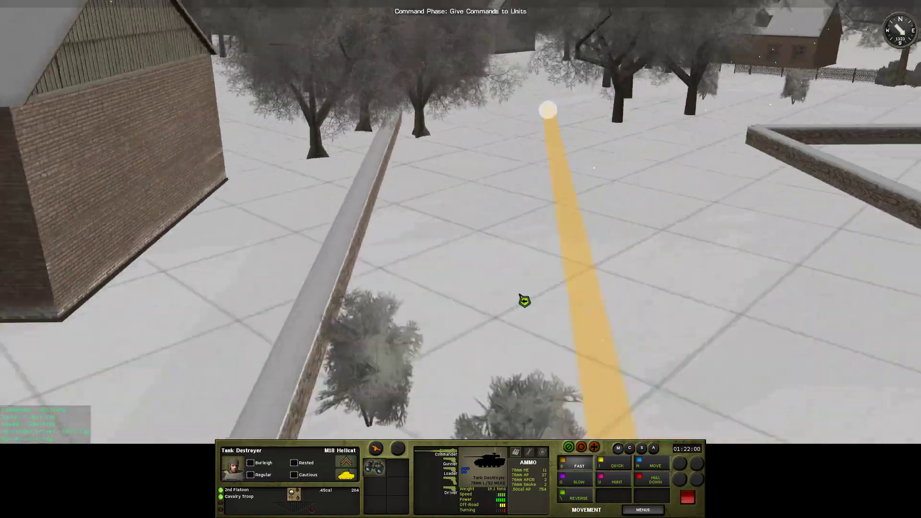
{"action": "double_click", "coordinate": [524, 301]}
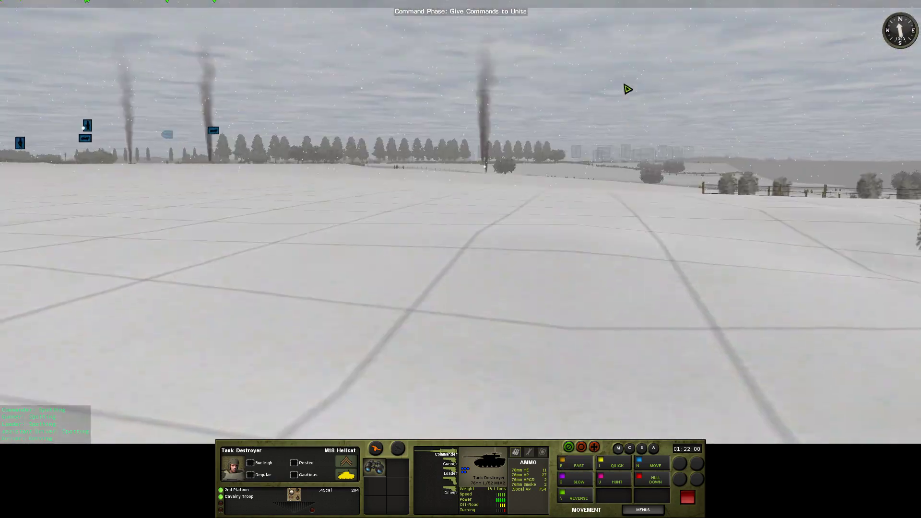
{"action": "left_click", "coordinate": [528, 253]}
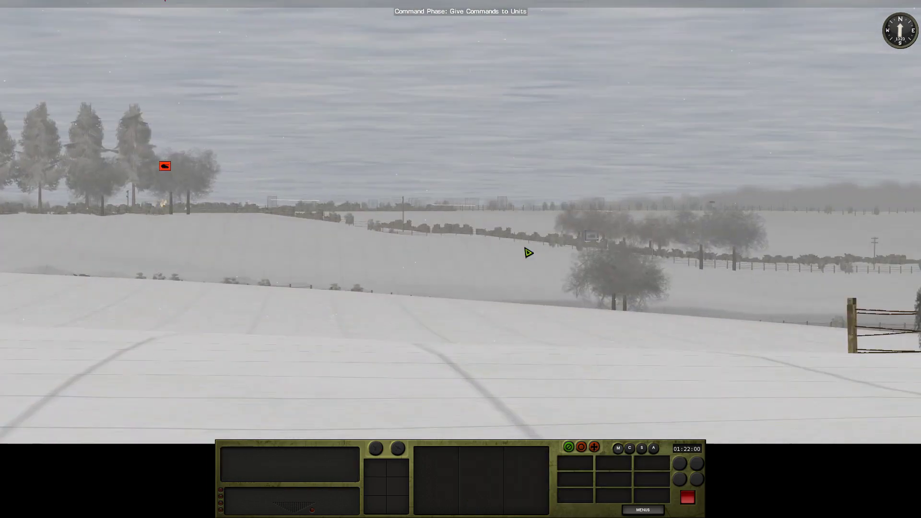
{"action": "scroll", "coordinate": [416, 254], "scroll_direction": "up", "scroll_amount": 5}
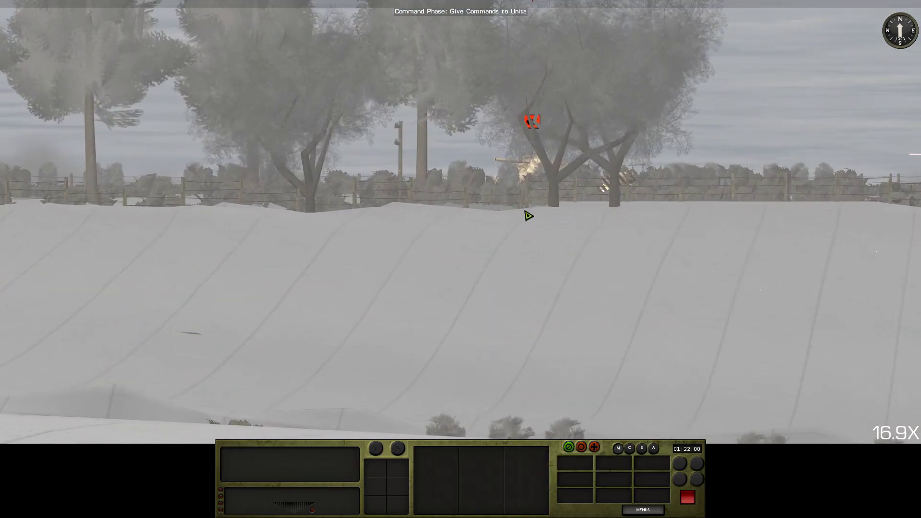
{"action": "left_click", "coordinate": [525, 213]}
{"action": "scroll", "coordinate": [469, 280], "scroll_direction": "down", "scroll_amount": 2}
{"action": "scroll", "coordinate": [469, 278], "scroll_direction": "down", "scroll_amount": 3}
{"action": "scroll", "coordinate": [469, 274], "scroll_direction": "up", "scroll_amount": 1}
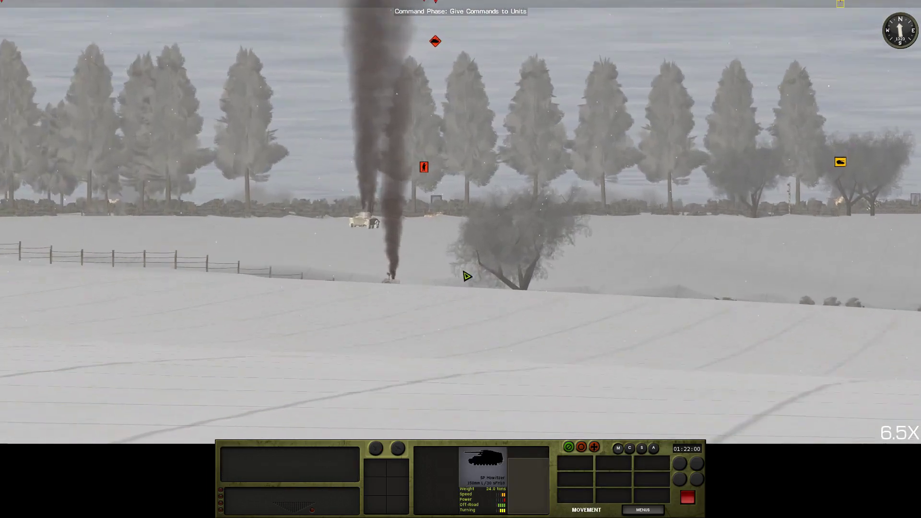
{"action": "scroll", "coordinate": [480, 235], "scroll_direction": "up", "scroll_amount": 3}
{"action": "scroll", "coordinate": [457, 207], "scroll_direction": "up", "scroll_amount": 1}
{"action": "left_click", "coordinate": [456, 206]}
{"action": "left_click", "coordinate": [488, 267]}
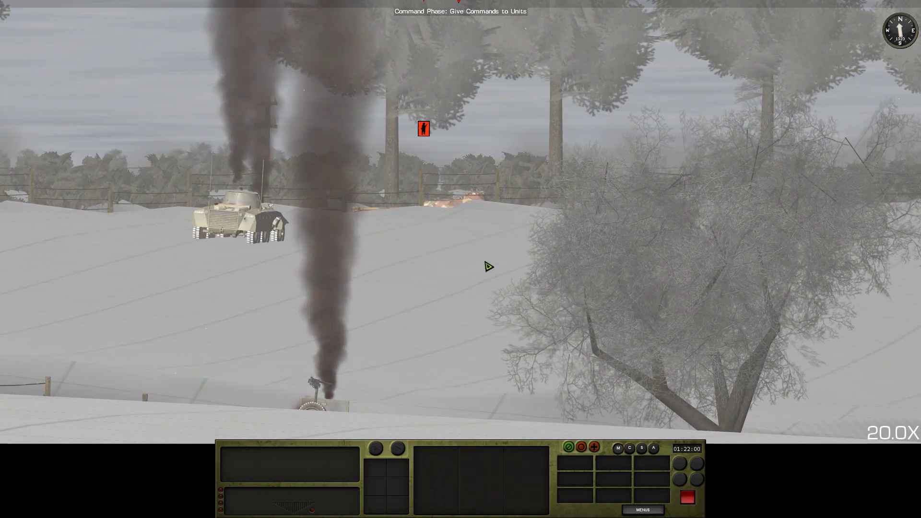
{"action": "scroll", "coordinate": [488, 266], "scroll_direction": "down", "scroll_amount": 2}
{"action": "scroll", "coordinate": [489, 267], "scroll_direction": "down", "scroll_amount": 2}
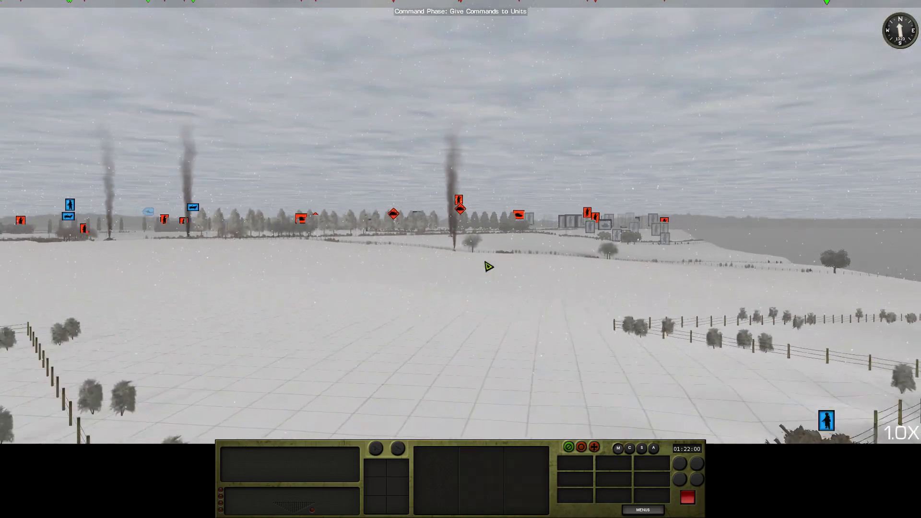
{"action": "key", "text": "w"}
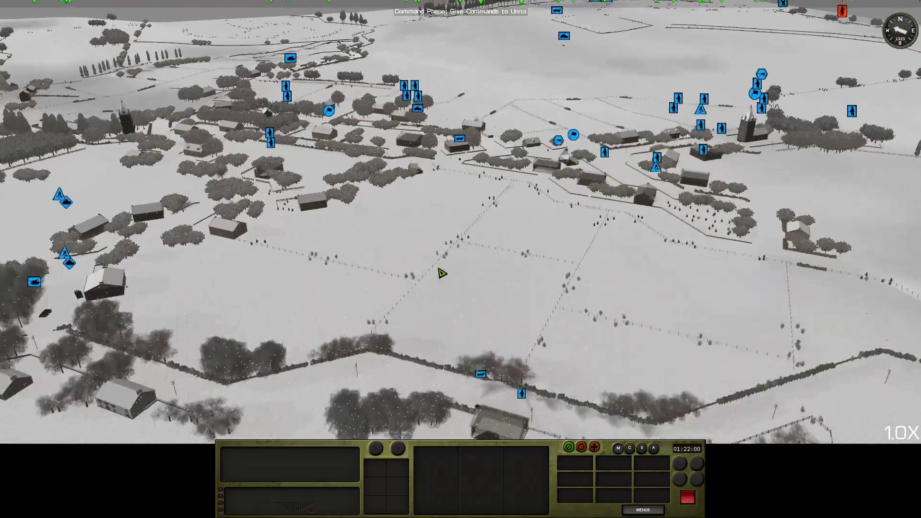
{"action": "key", "text": "a"}
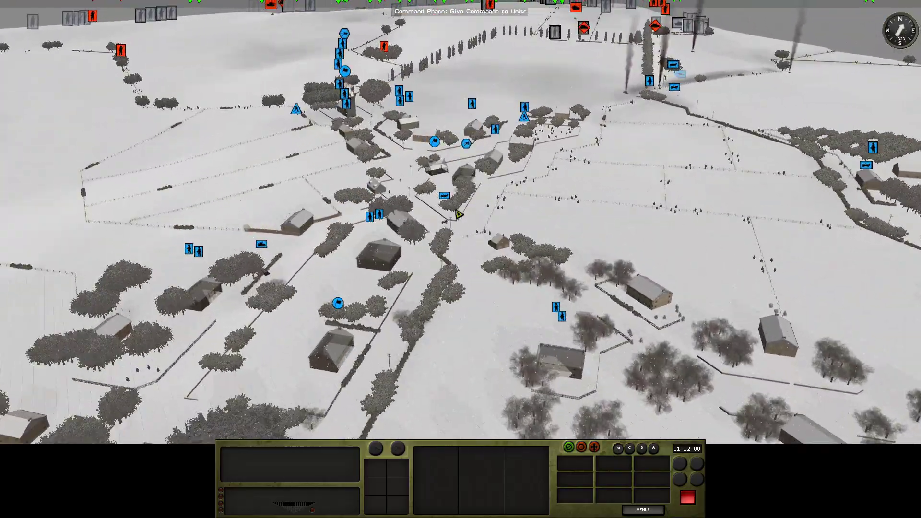
{"action": "left_click", "coordinate": [29, 421]}
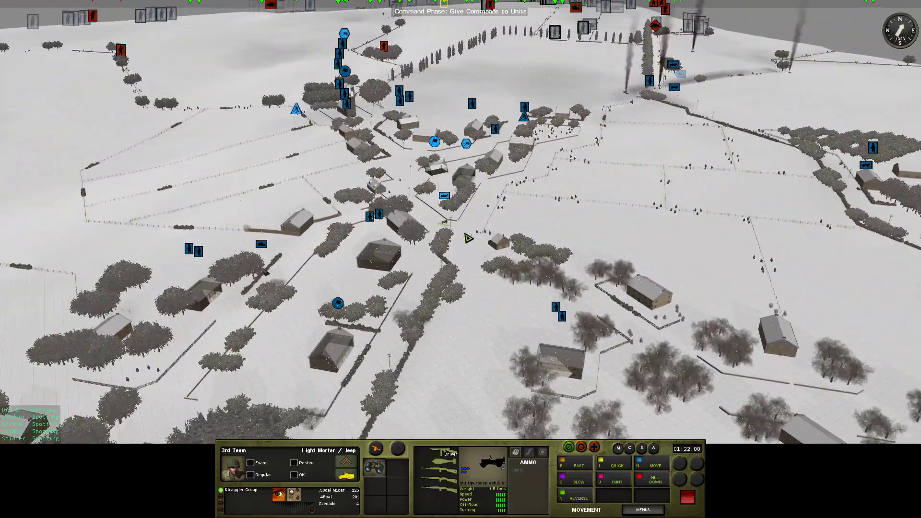
{"action": "scroll", "coordinate": [407, 330], "scroll_direction": "up", "scroll_amount": 3}
{"action": "scroll", "coordinate": [407, 329], "scroll_direction": "down", "scroll_amount": 5}
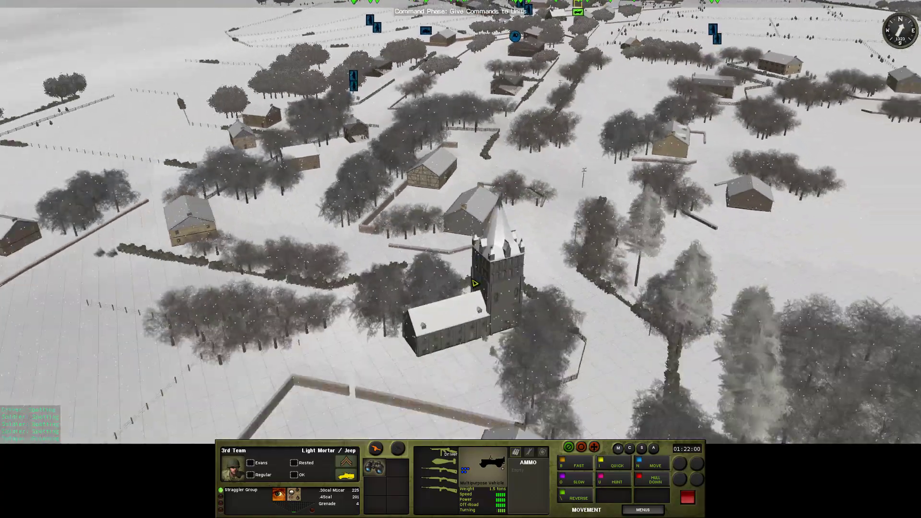
{"action": "left_click", "coordinate": [587, 243]}
{"action": "left_click", "coordinate": [474, 144]}
{"action": "scroll", "coordinate": [474, 144], "scroll_direction": "up", "scroll_amount": 3}
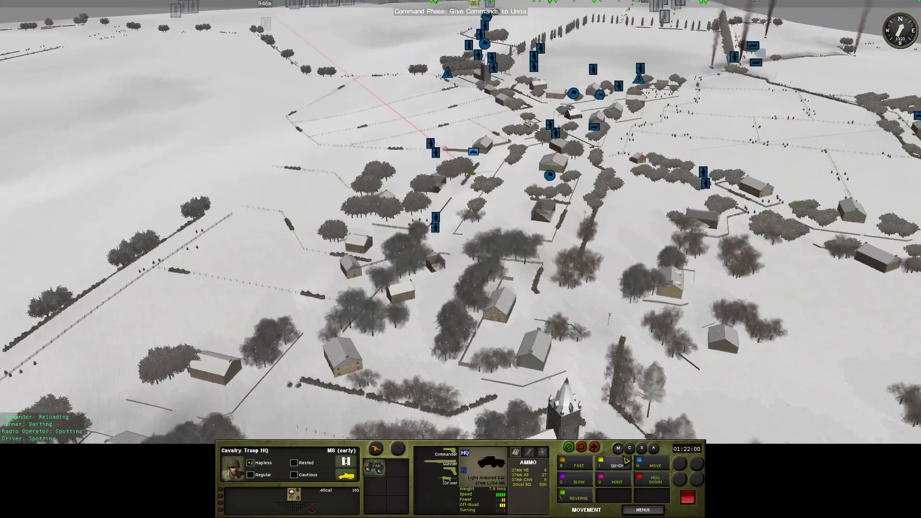
{"action": "key", "text": "a"}
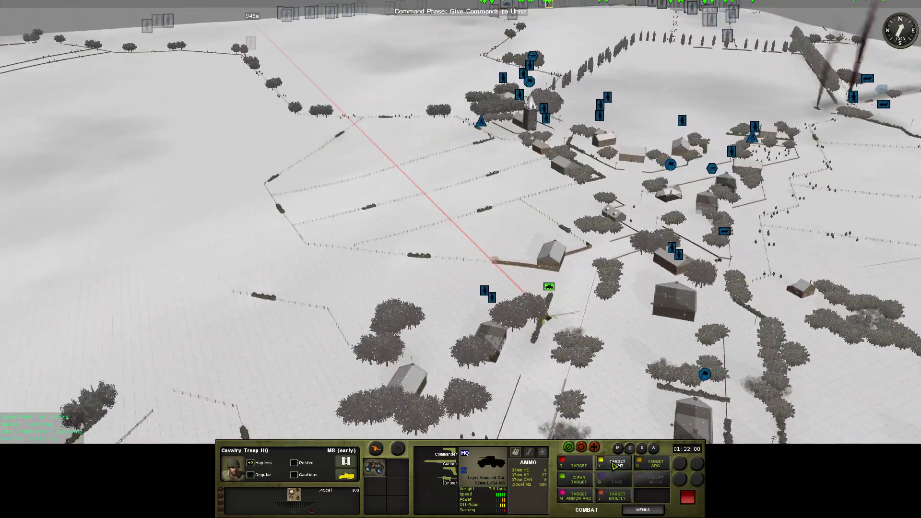
{"action": "left_click", "coordinate": [496, 271]}
{"action": "key", "text": "a"}
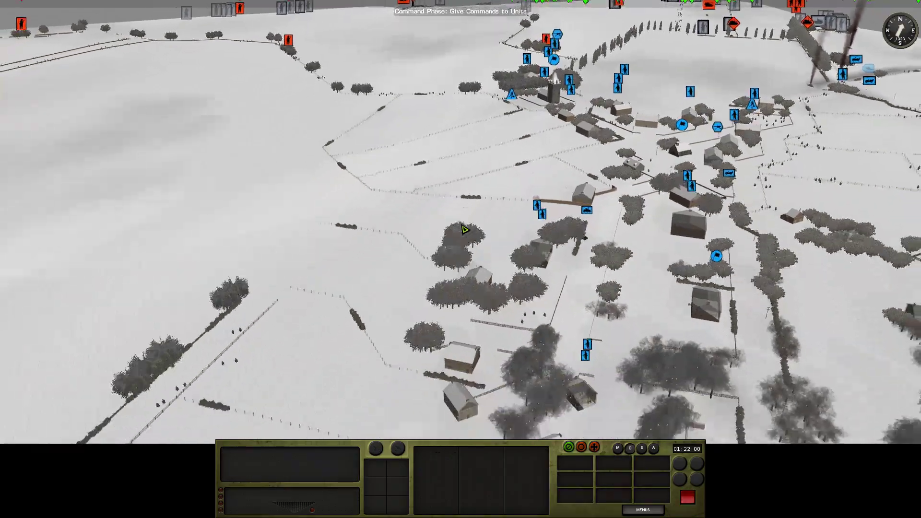
{"action": "key", "text": "a"}
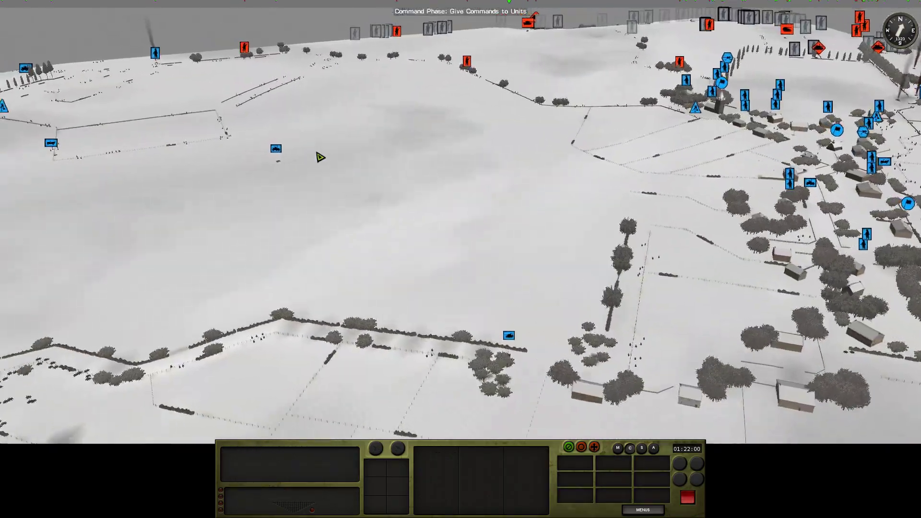
{"action": "key", "text": "a"}
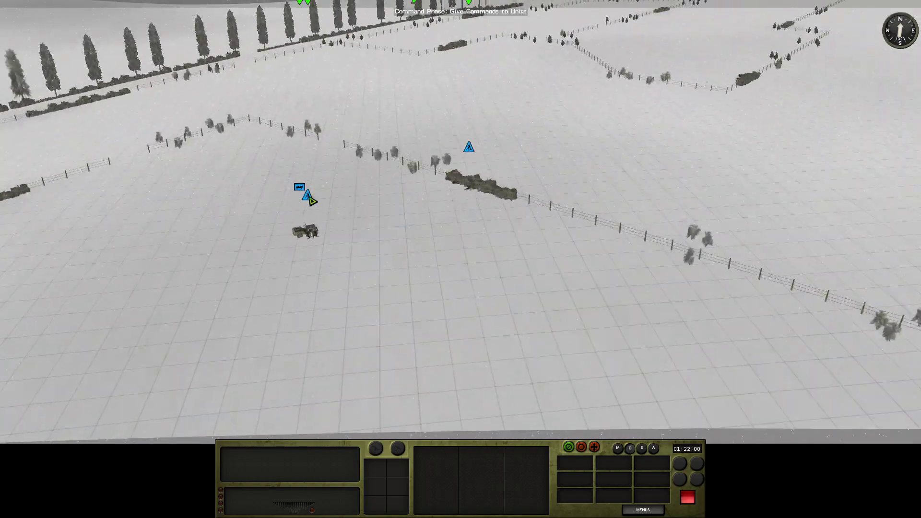
{"action": "left_click", "coordinate": [309, 199]}
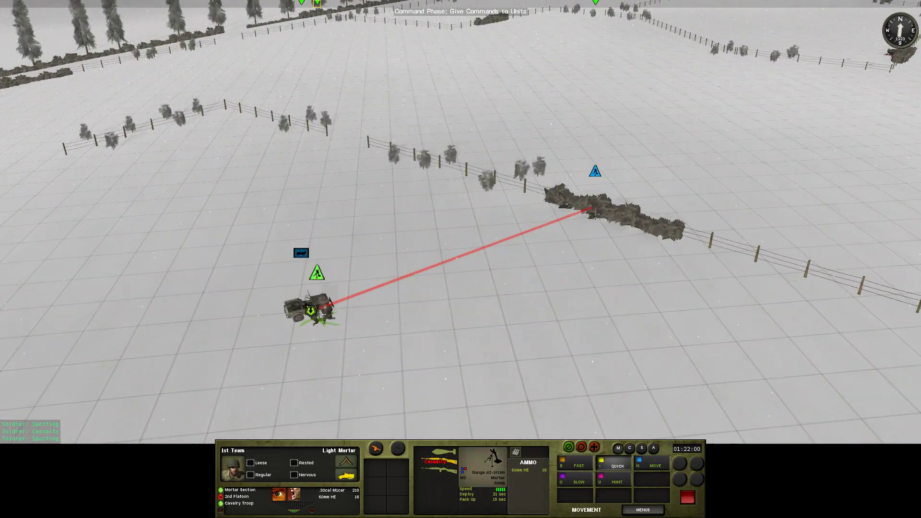
{"action": "left_click", "coordinate": [602, 436]}
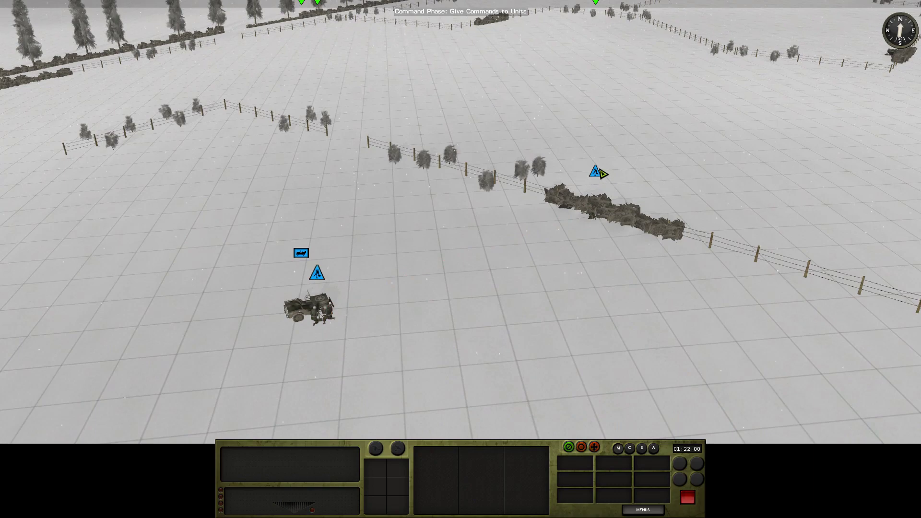
{"action": "left_click", "coordinate": [601, 172]}
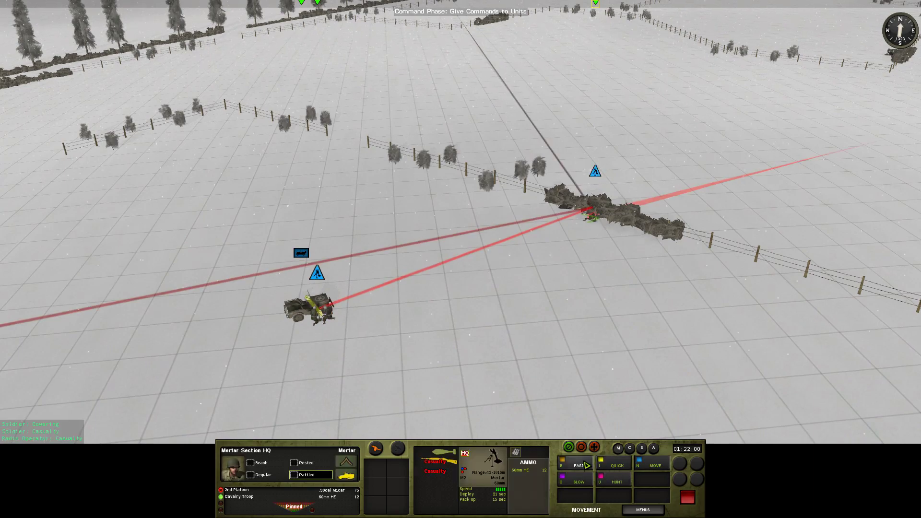
{"action": "left_click", "coordinate": [468, 351]}
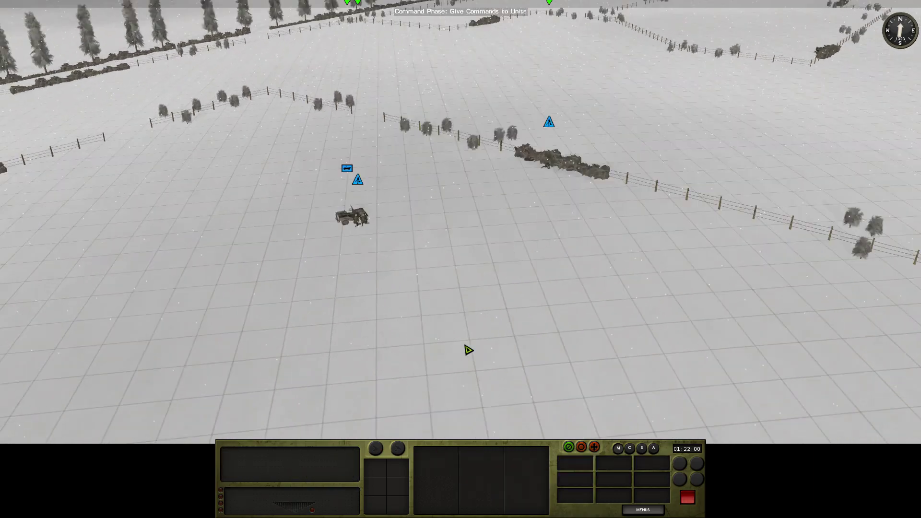
{"action": "key", "text": "e"}
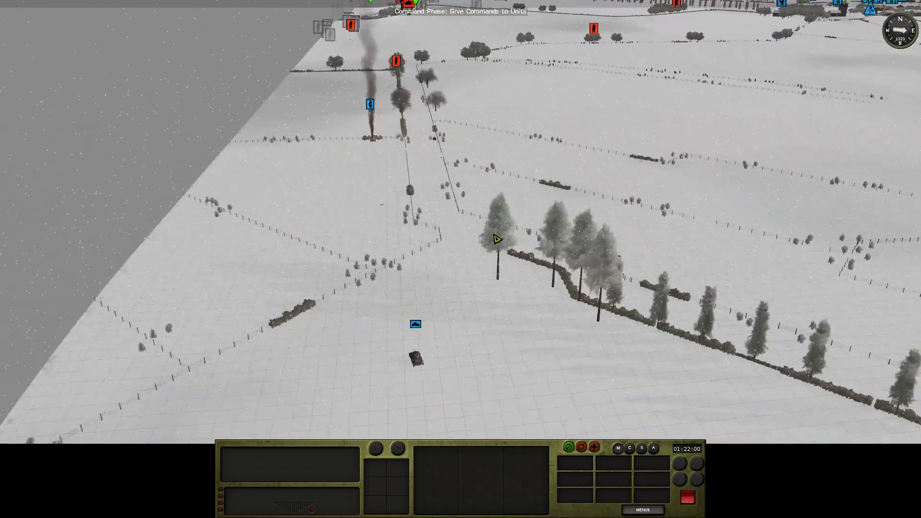
Trial a move and a target on the 2nd Platoon HQ M8 armored car without keeping them
{"action": "left_click", "coordinate": [464, 360]}
{"action": "scroll", "coordinate": [464, 360], "scroll_direction": "up", "scroll_amount": 2}
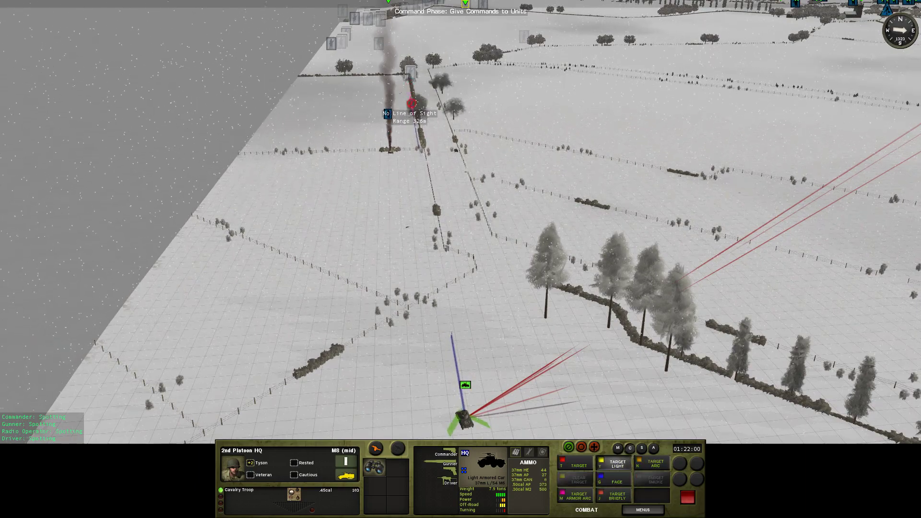
{"action": "scroll", "coordinate": [440, 174], "scroll_direction": "up", "scroll_amount": 5}
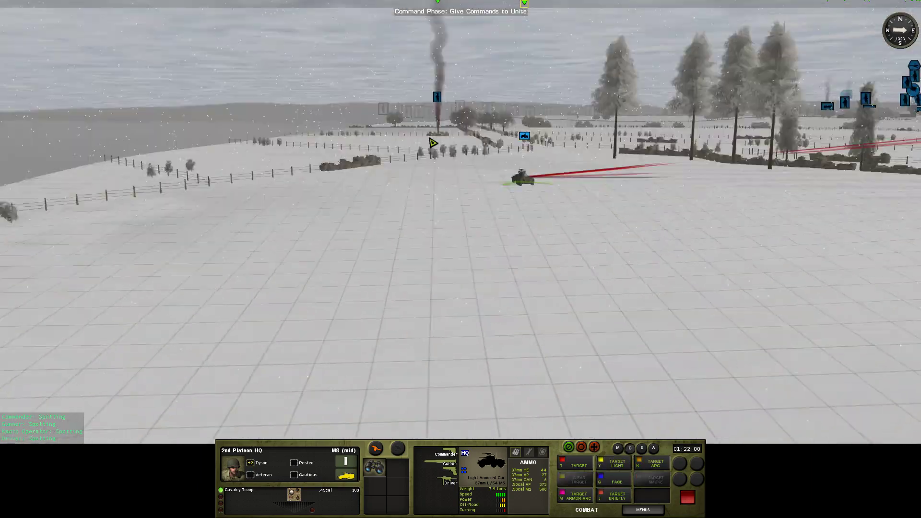
{"action": "left_click", "coordinate": [441, 198]}
{"action": "key", "text": "w"}
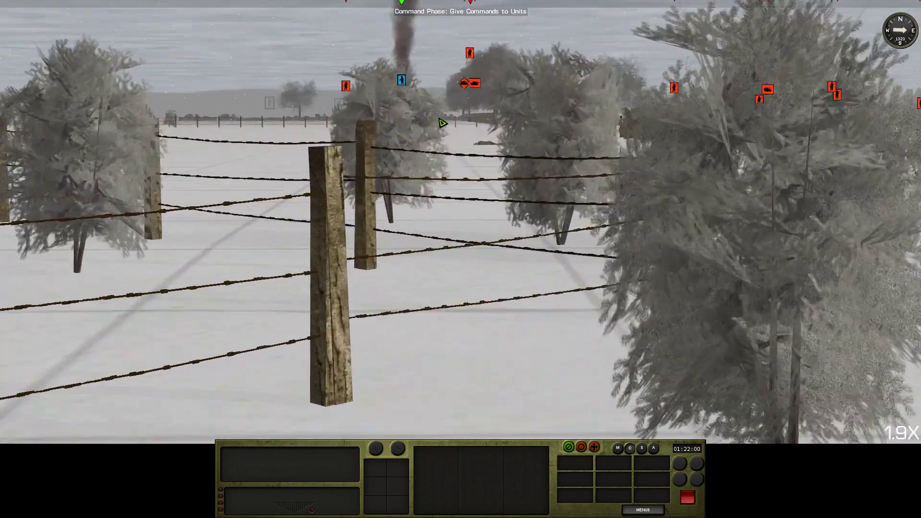
{"action": "scroll", "coordinate": [442, 198], "scroll_direction": "up", "scroll_amount": 5}
{"action": "scroll", "coordinate": [446, 94], "scroll_direction": "up", "scroll_amount": 4}
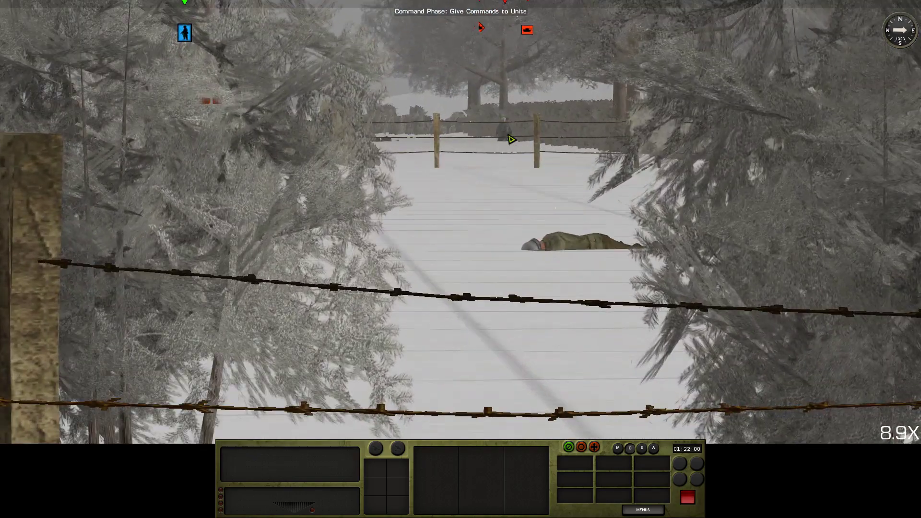
{"action": "scroll", "coordinate": [511, 139], "scroll_direction": "down", "scroll_amount": 8}
{"action": "left_click", "coordinate": [565, 169]}
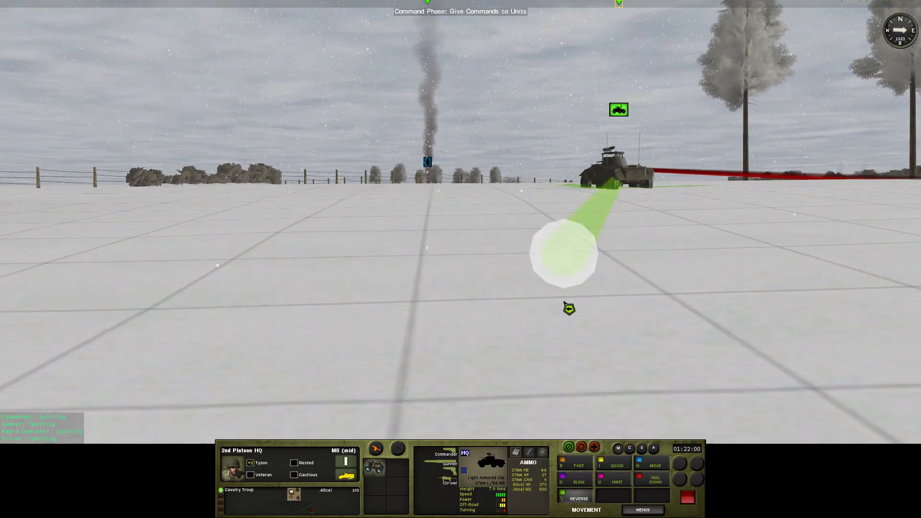
{"action": "left_click", "coordinate": [659, 302]}
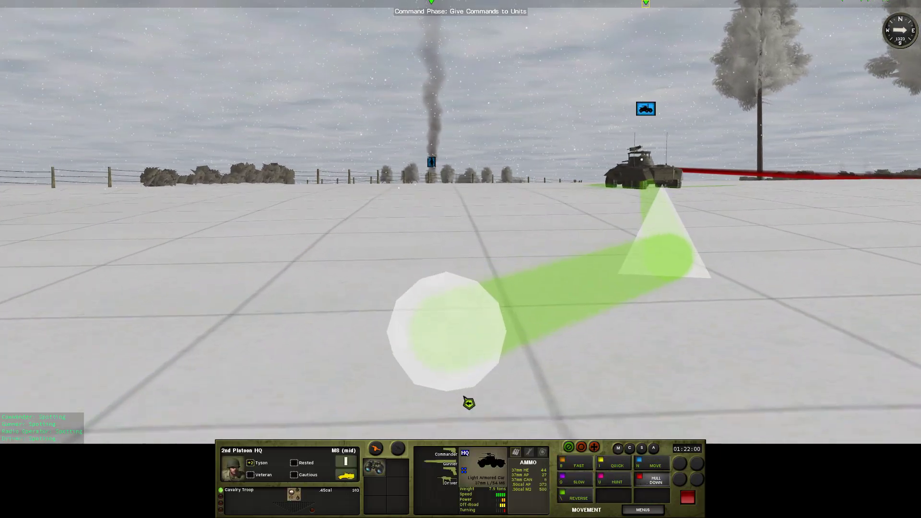
{"action": "right_click", "coordinate": [469, 403]}
{"action": "key", "text": "a"}
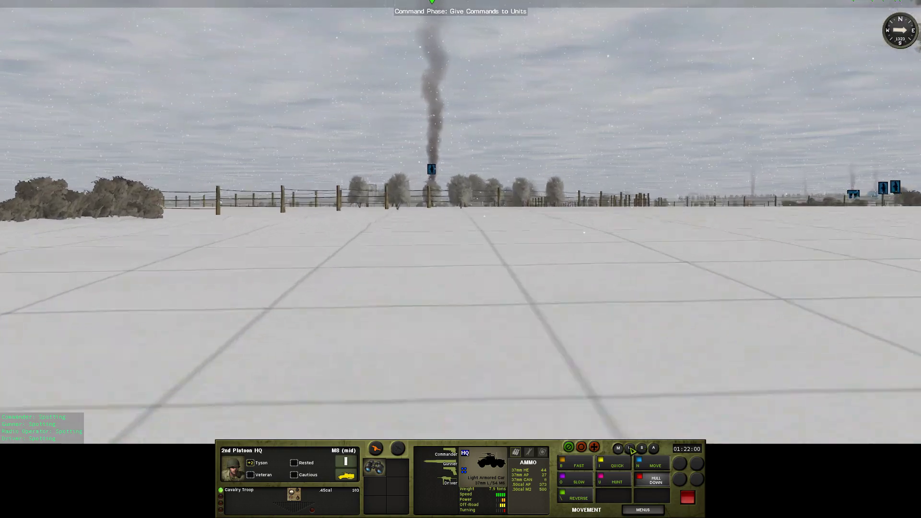
{"action": "left_click", "coordinate": [632, 450]}
{"action": "key", "text": "t"}
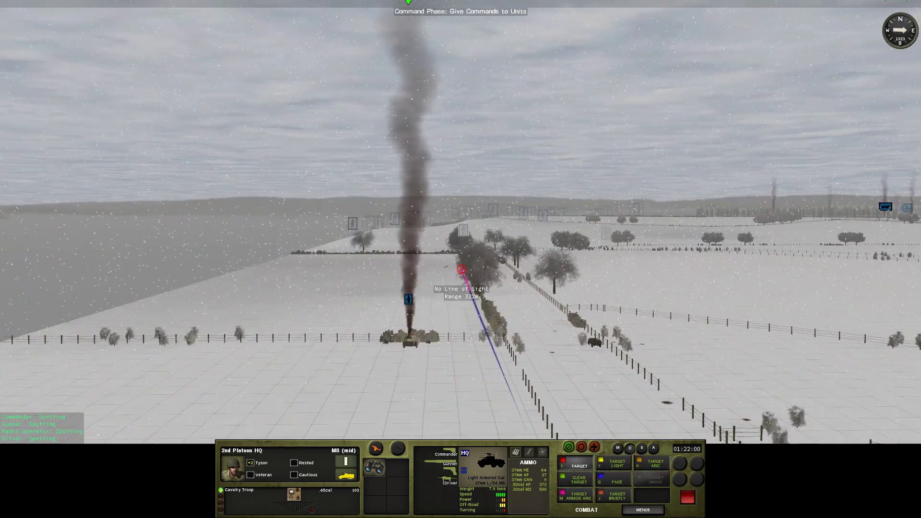
{"action": "left_click", "coordinate": [473, 295]}
{"action": "scroll", "coordinate": [500, 314], "scroll_direction": "up", "scroll_amount": 5}
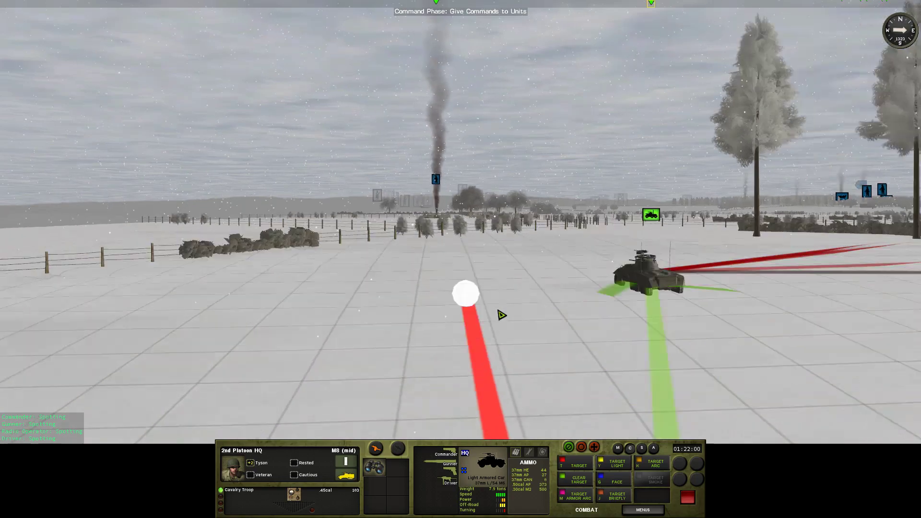
{"action": "scroll", "coordinate": [525, 339], "scroll_direction": "up", "scroll_amount": 2}
{"action": "scroll", "coordinate": [463, 267], "scroll_direction": "up", "scroll_amount": 2}
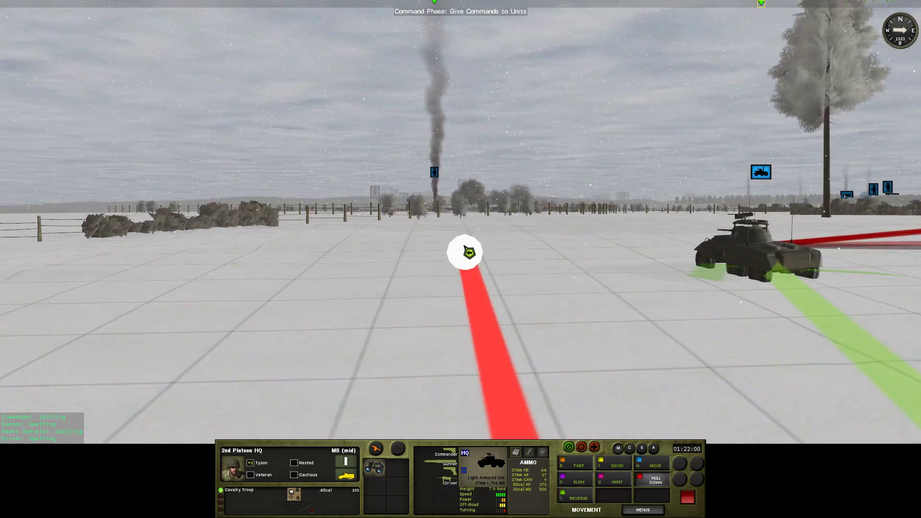
{"action": "scroll", "coordinate": [463, 231], "scroll_direction": "up", "scroll_amount": 2}
{"action": "scroll", "coordinate": [463, 230], "scroll_direction": "up", "scroll_amount": 3}
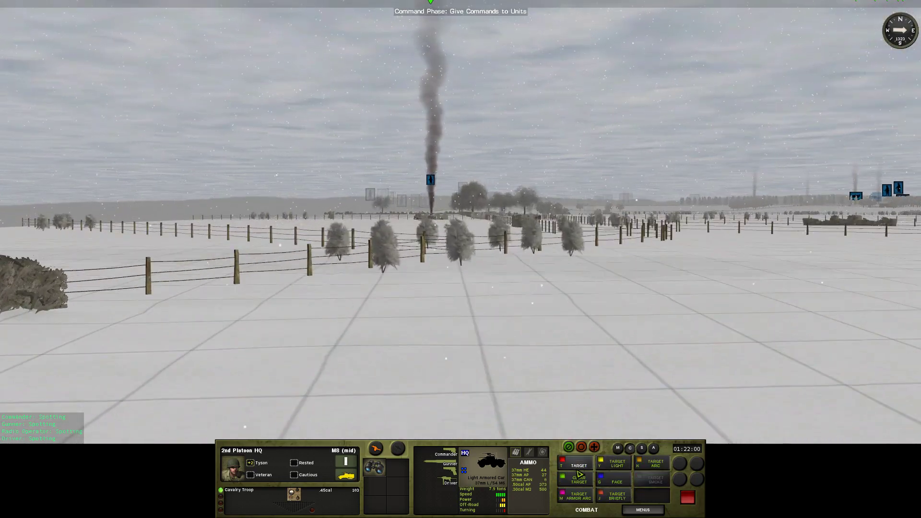
{"action": "scroll", "coordinate": [460, 238], "scroll_direction": "down", "scroll_amount": 5}
{"action": "scroll", "coordinate": [465, 255], "scroll_direction": "up", "scroll_amount": 2}
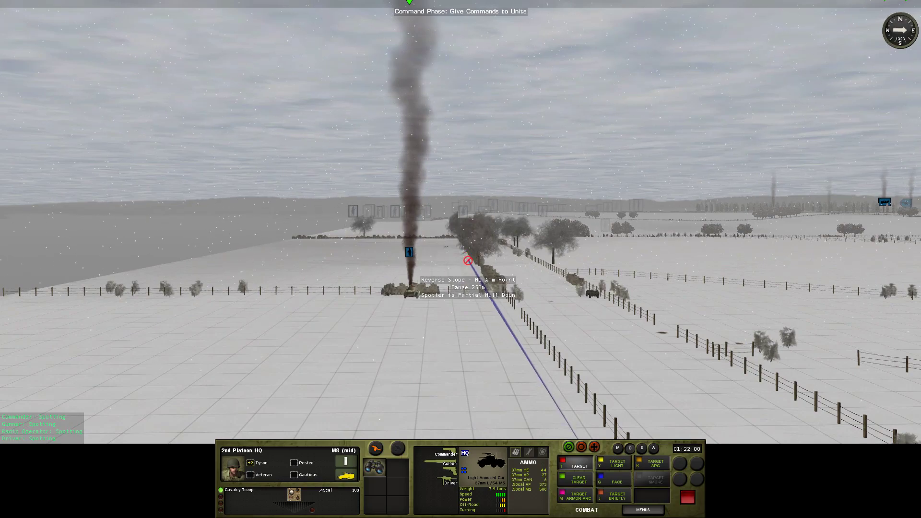
{"action": "scroll", "coordinate": [504, 347], "scroll_direction": "up", "scroll_amount": 2}
{"action": "scroll", "coordinate": [505, 345], "scroll_direction": "up", "scroll_amount": 2}
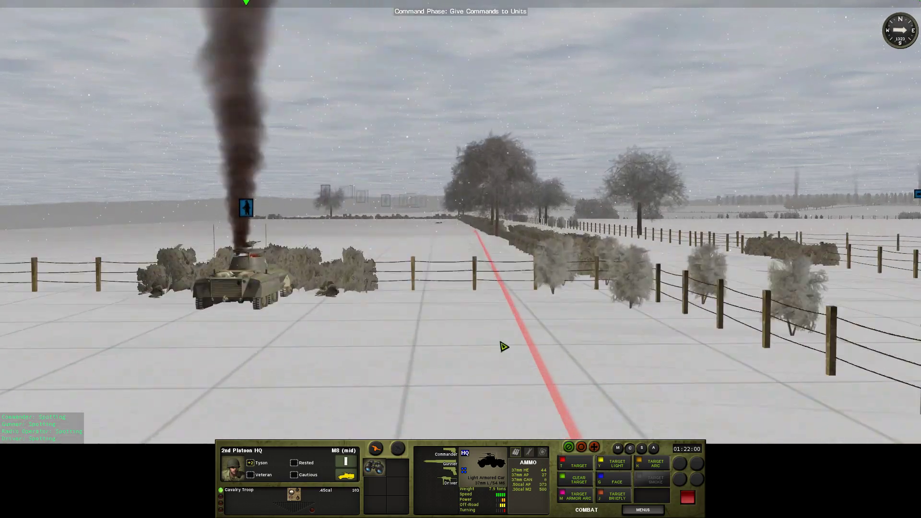
{"action": "scroll", "coordinate": [504, 346], "scroll_direction": "up", "scroll_amount": 2}
{"action": "scroll", "coordinate": [497, 343], "scroll_direction": "up", "scroll_amount": 2}
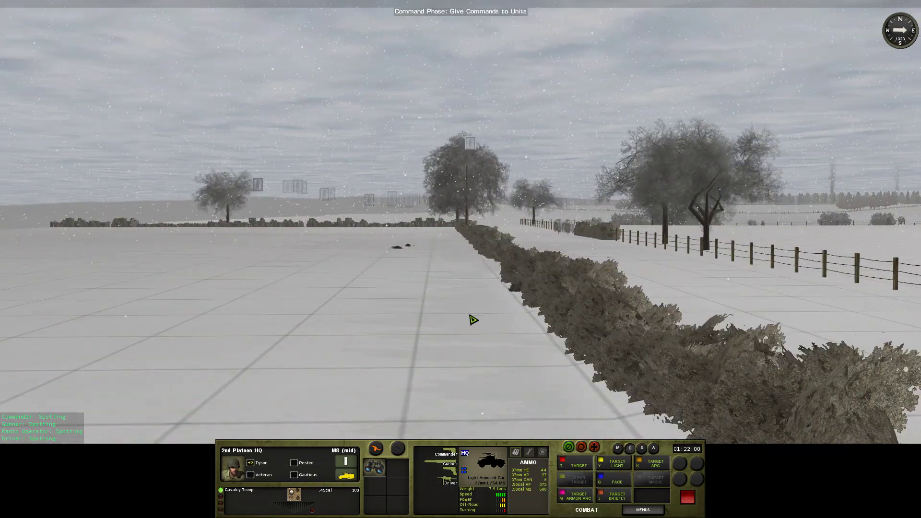
Review the M8 armored car and 1st Crew, leaving both deselected
{"action": "left_click", "coordinate": [474, 320]}
{"action": "scroll", "coordinate": [473, 321], "scroll_direction": "down", "scroll_amount": 2}
{"action": "scroll", "coordinate": [474, 317], "scroll_direction": "down", "scroll_amount": 2}
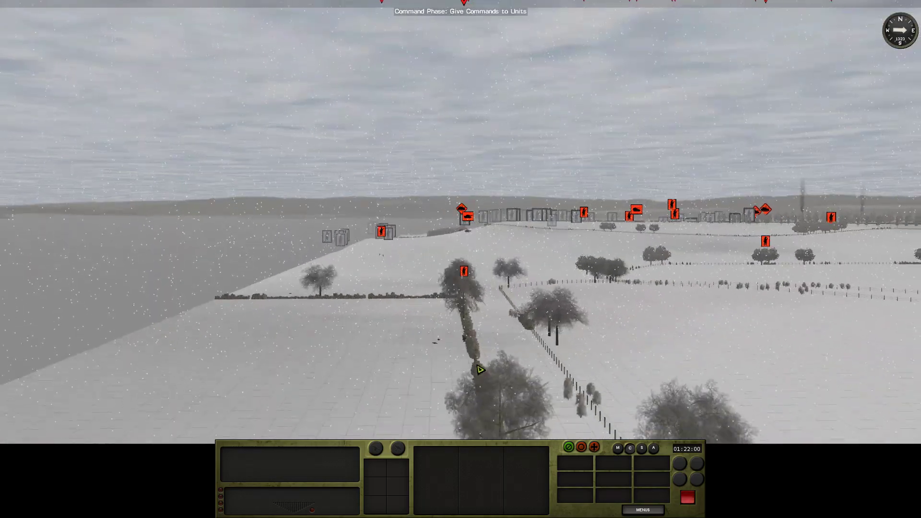
{"action": "double_click", "coordinate": [479, 370]}
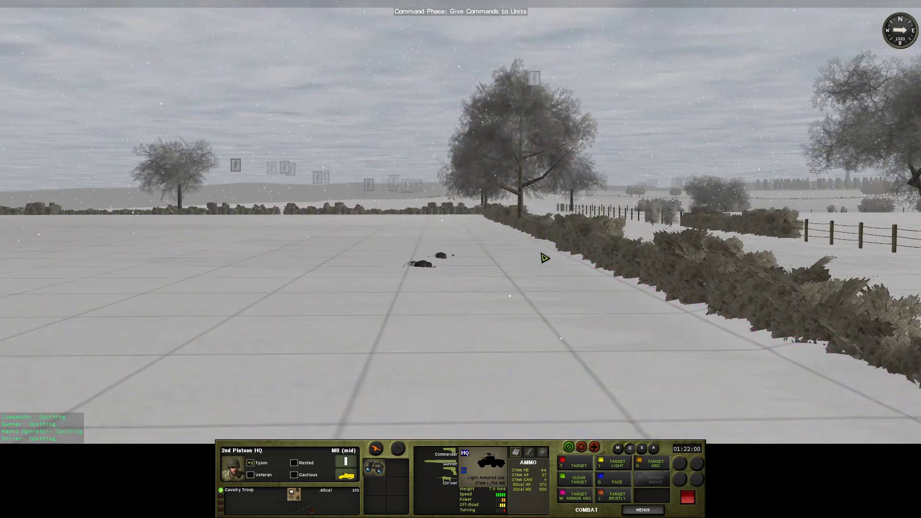
{"action": "left_click", "coordinate": [547, 269]}
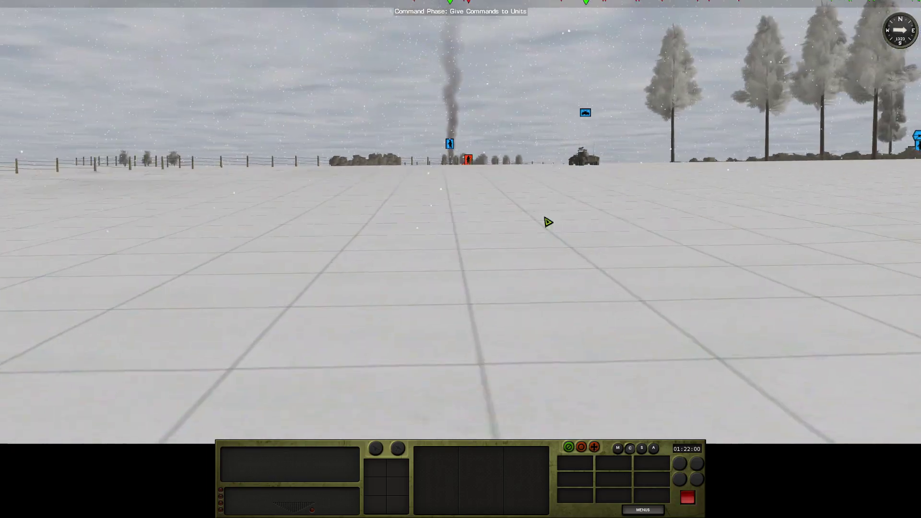
{"action": "left_click", "coordinate": [526, 267]}
{"action": "left_click", "coordinate": [515, 285]}
{"action": "left_click", "coordinate": [501, 300]}
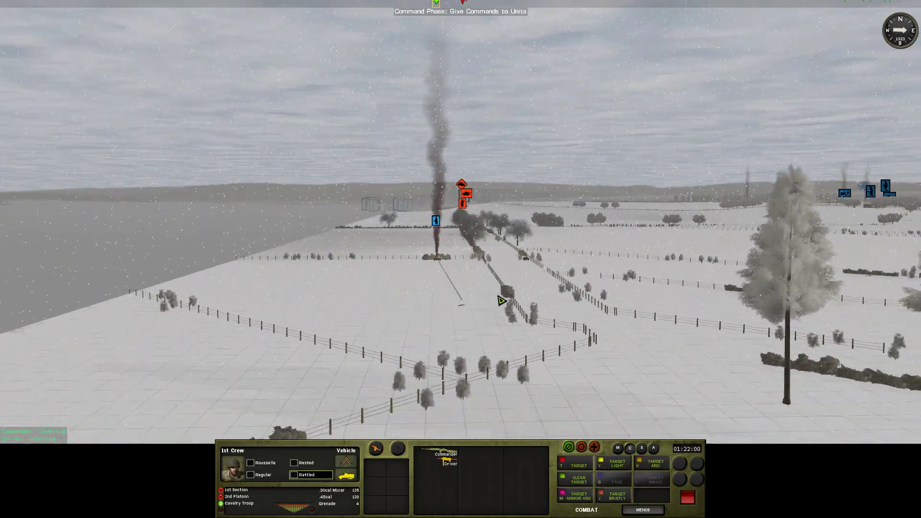
{"action": "left_click", "coordinate": [502, 300]}
{"action": "scroll", "coordinate": [502, 300], "scroll_direction": "down", "scroll_amount": 3}
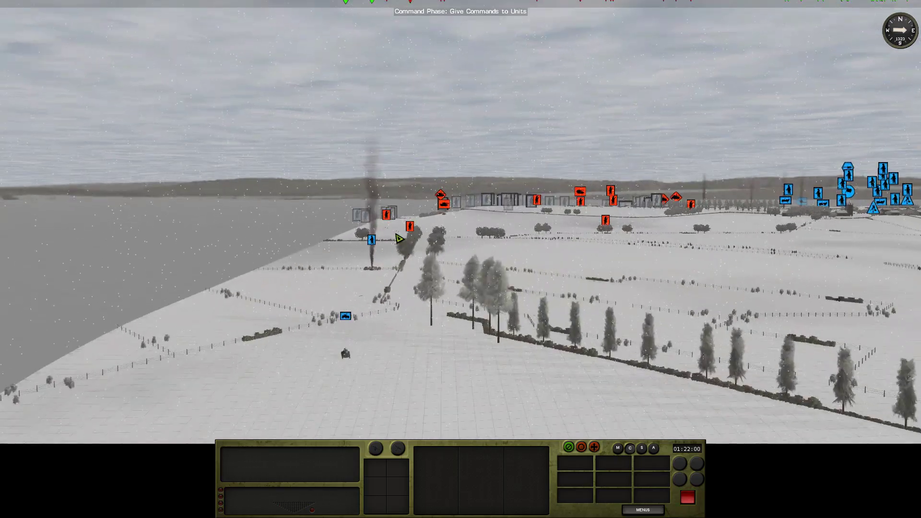
{"action": "left_click", "coordinate": [374, 240]}
{"action": "scroll", "coordinate": [413, 243], "scroll_direction": "up", "scroll_amount": 3}
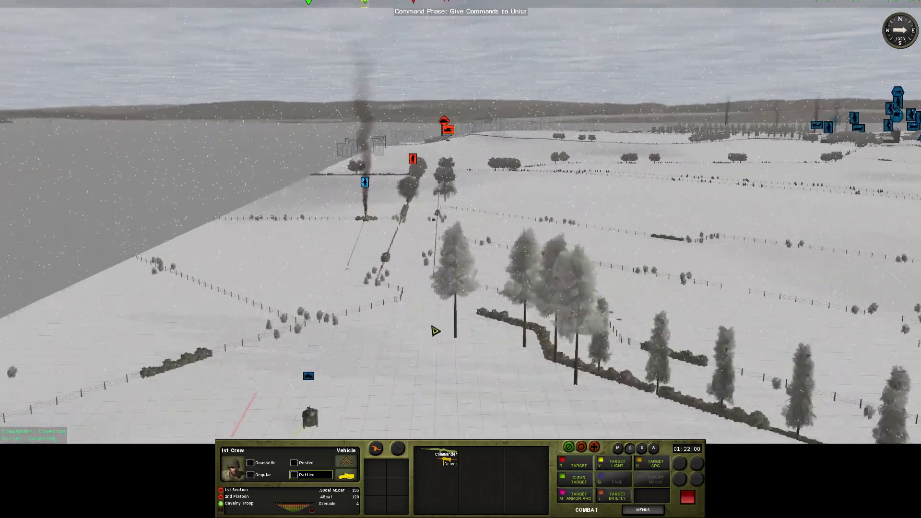
{"action": "left_click", "coordinate": [489, 320]}
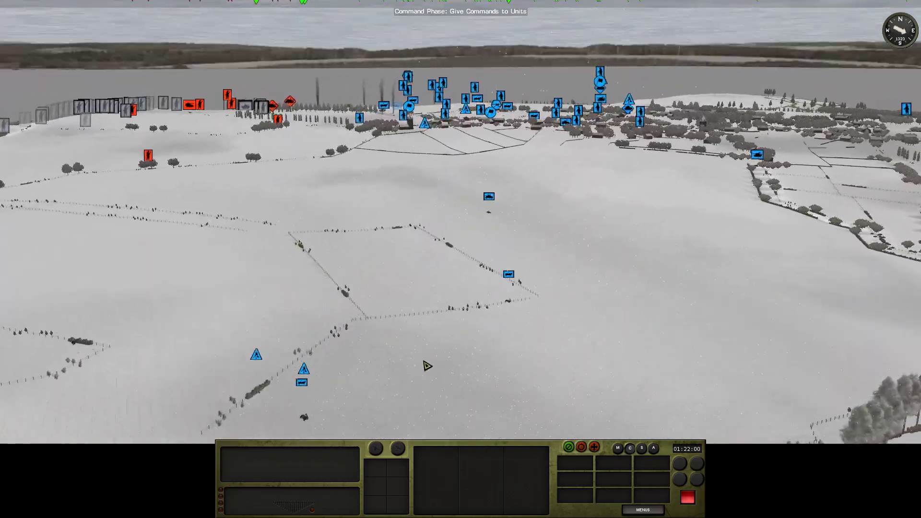
Rotate and move the view over the village, then select the 2nd Team light mortar
{"action": "key", "text": "q"}
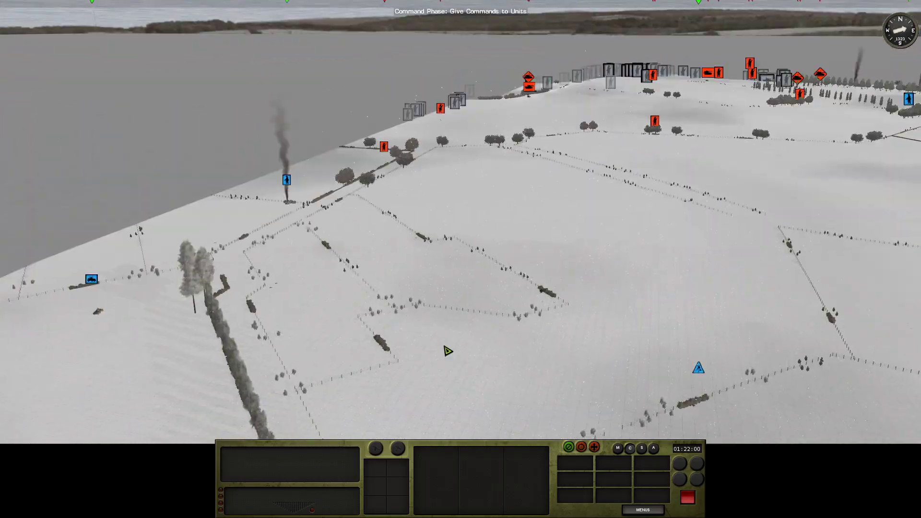
{"action": "key", "text": "e"}
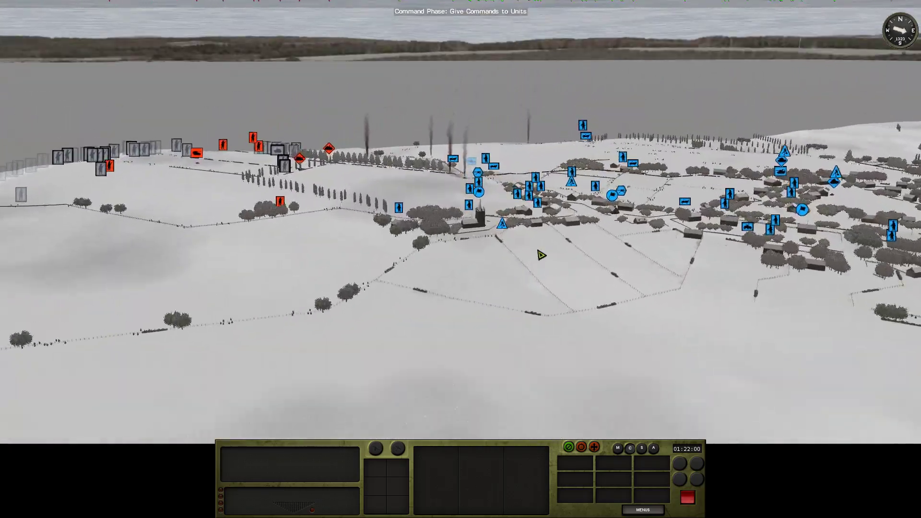
{"action": "key", "text": "w"}
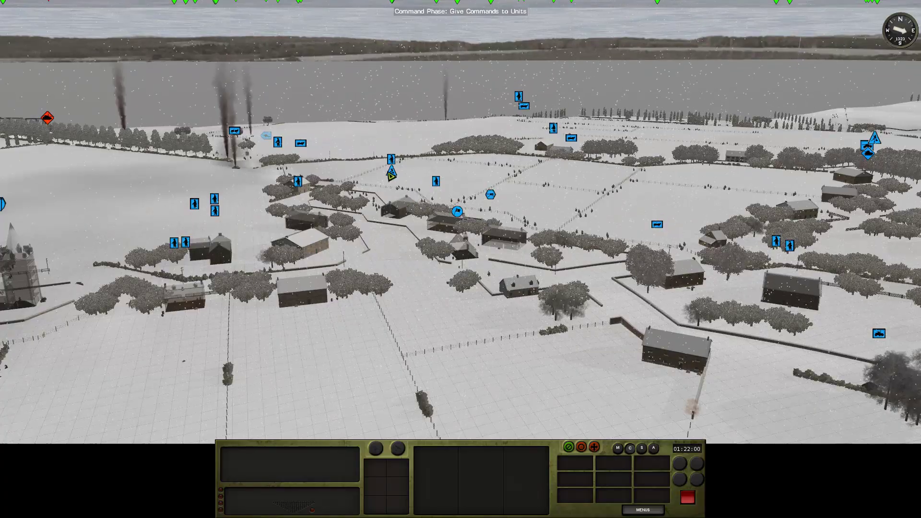
{"action": "double_click", "coordinate": [392, 173]}
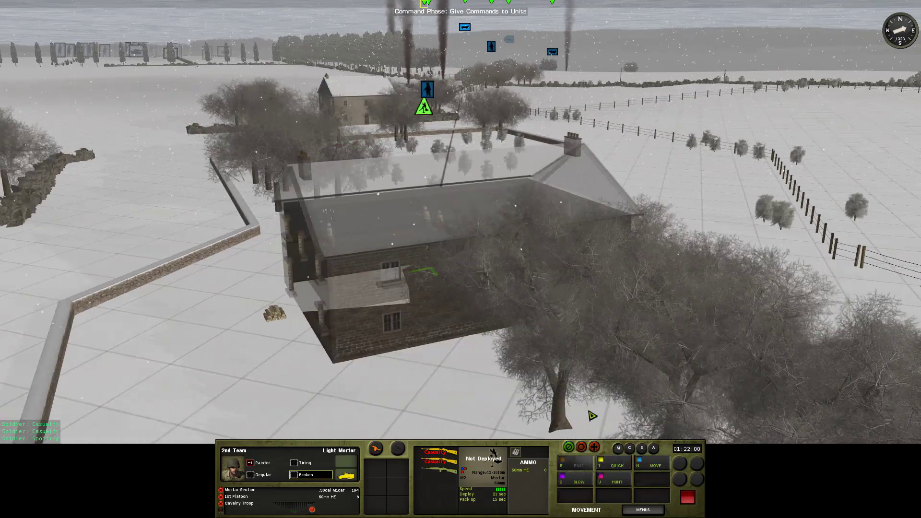
Try Quick and Target on the 2nd Team mortar, review Deploy Weapon, then select the 3rd Team jeep
{"action": "left_click", "coordinate": [623, 473]}
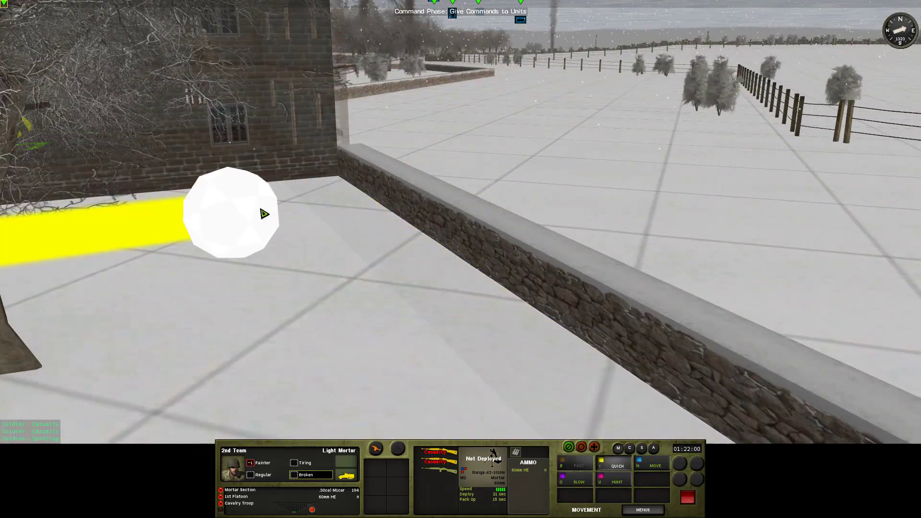
{"action": "left_click", "coordinate": [591, 465]}
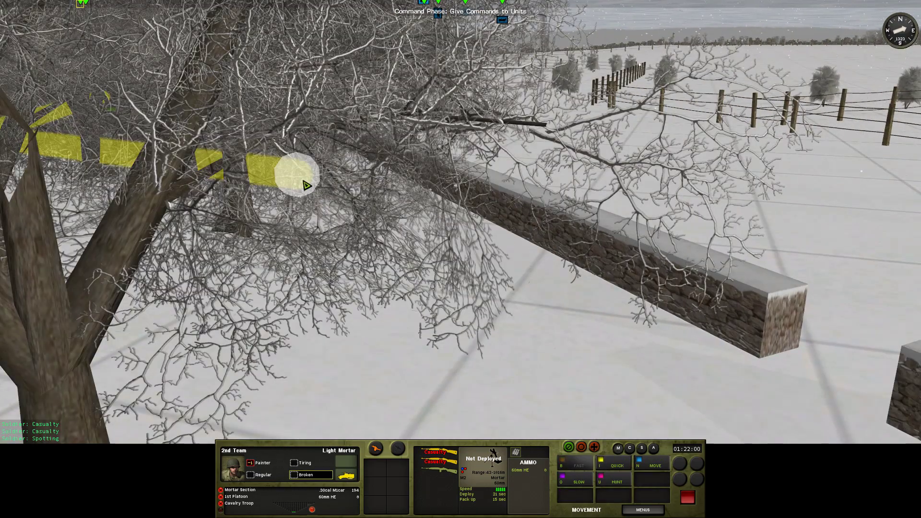
{"action": "scroll", "coordinate": [306, 185], "scroll_direction": "down", "scroll_amount": 5}
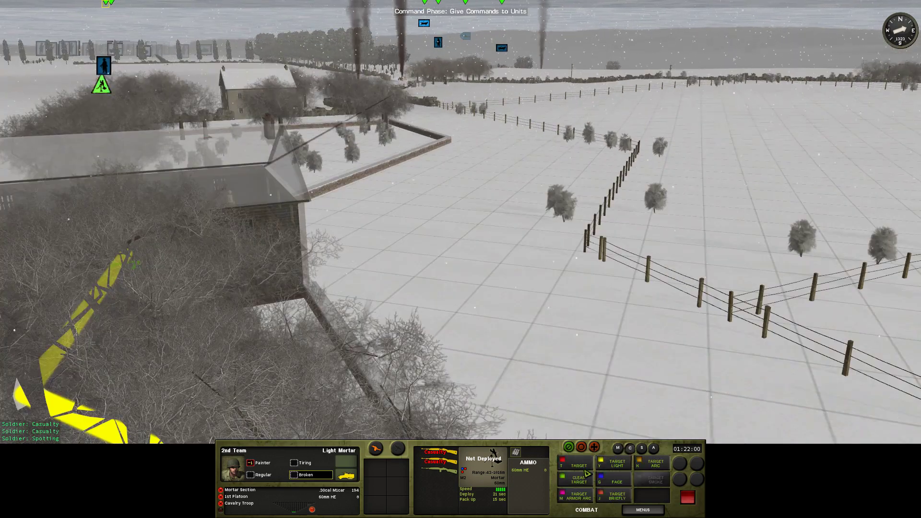
{"action": "key", "text": "s"}
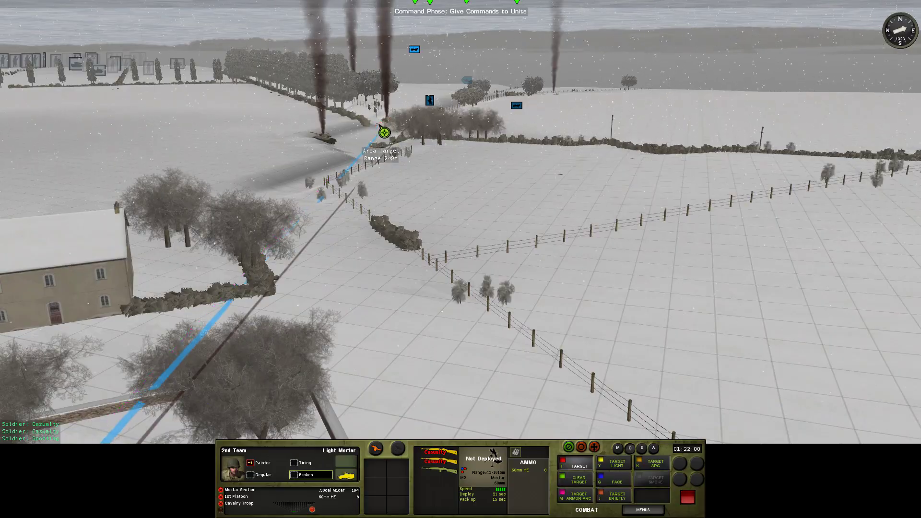
{"action": "scroll", "coordinate": [432, 165], "scroll_direction": "up", "scroll_amount": 5}
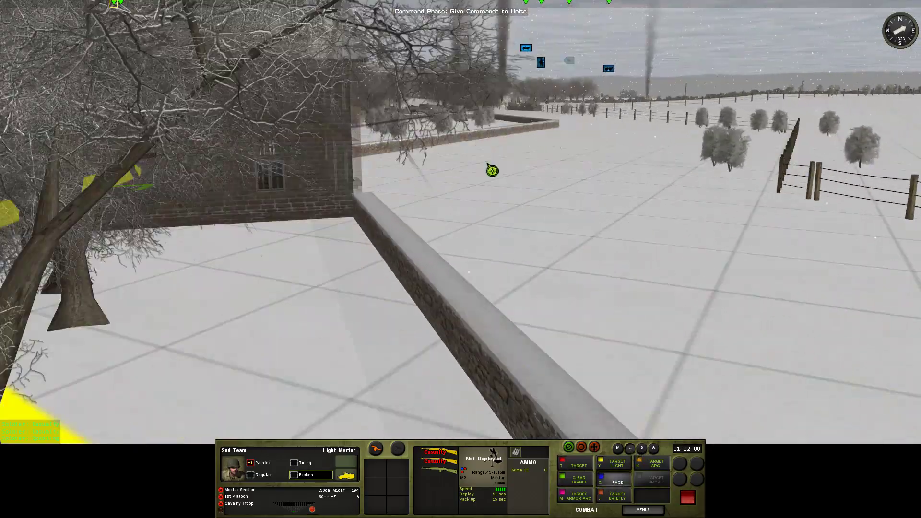
{"action": "scroll", "coordinate": [576, 234], "scroll_direction": "down", "scroll_amount": 5}
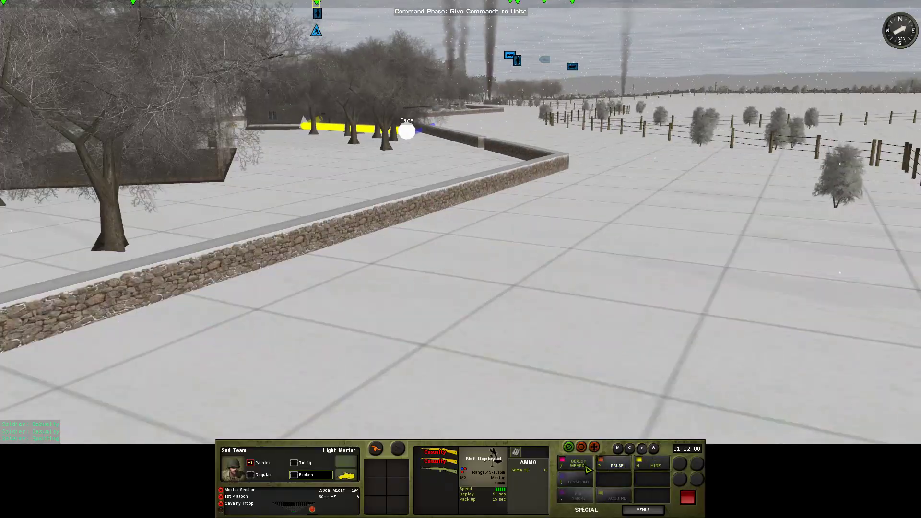
{"action": "left_click", "coordinate": [588, 467]}
{"action": "scroll", "coordinate": [500, 236], "scroll_direction": "down", "scroll_amount": 5}
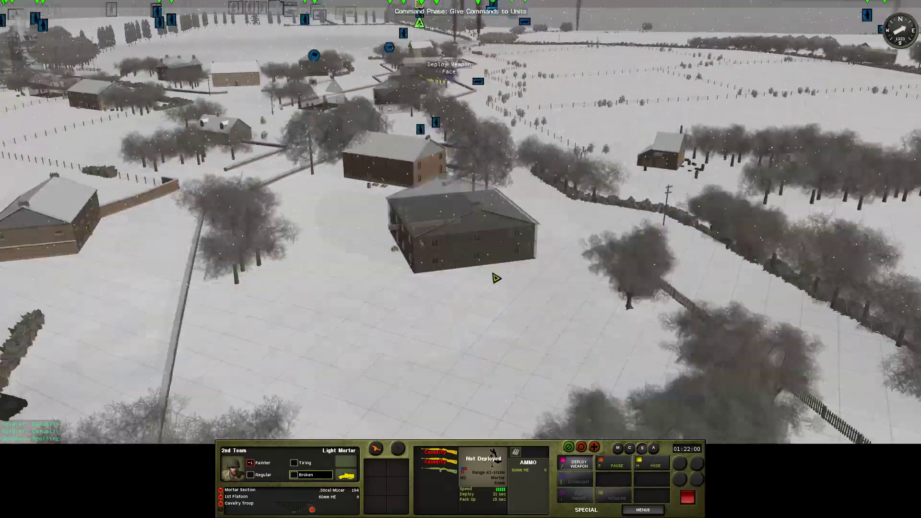
{"action": "scroll", "coordinate": [490, 216], "scroll_direction": "down", "scroll_amount": 3}
{"action": "scroll", "coordinate": [486, 187], "scroll_direction": "down", "scroll_amount": 3}
{"action": "left_click", "coordinate": [479, 215]}
{"action": "scroll", "coordinate": [493, 240], "scroll_direction": "up", "scroll_amount": 1}
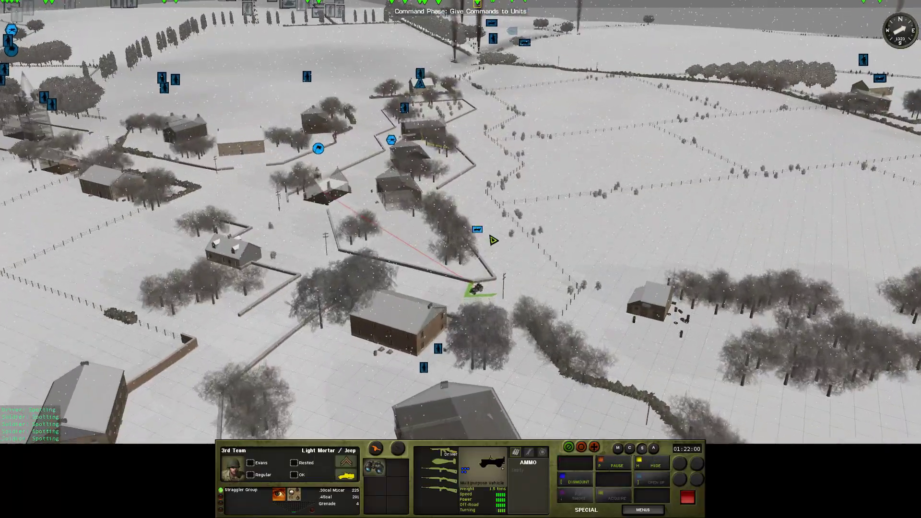
{"action": "scroll", "coordinate": [494, 239], "scroll_direction": "up", "scroll_amount": 2}
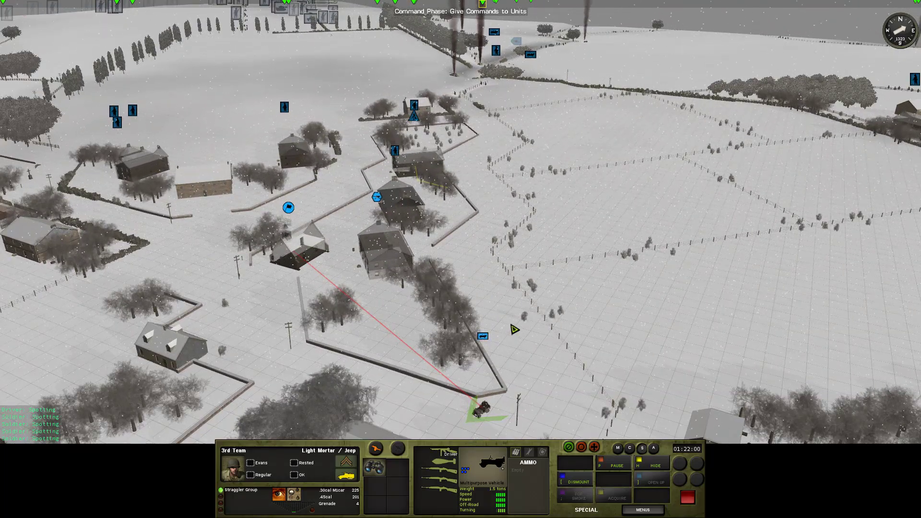
Deselect the jeep, swing the view toward the enemy treeline, and select the Mortar Section HQ jeep
{"action": "key", "text": "d"}
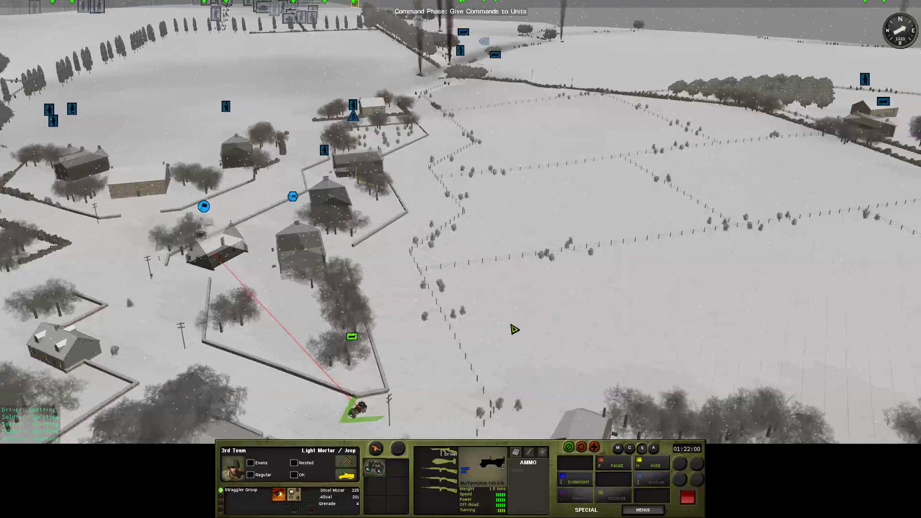
{"action": "left_click", "coordinate": [514, 329]}
{"action": "key", "text": "q"}
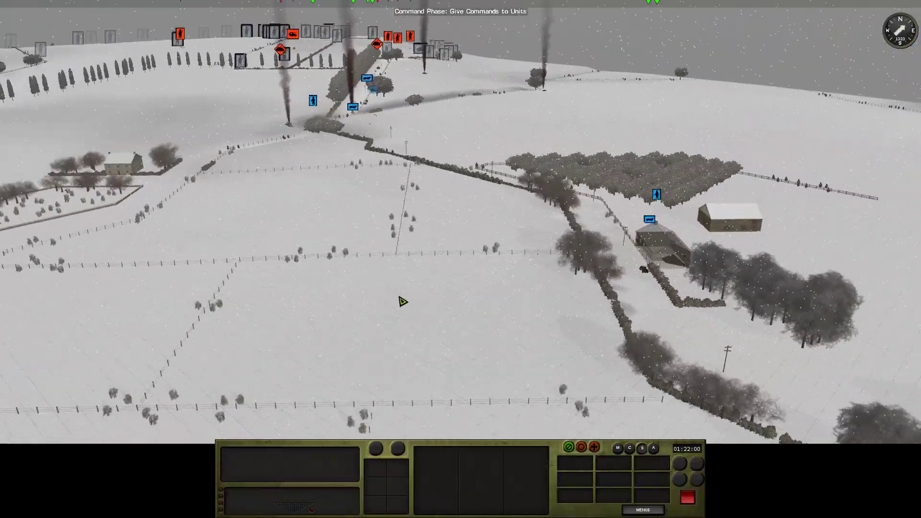
{"action": "key", "text": "w"}
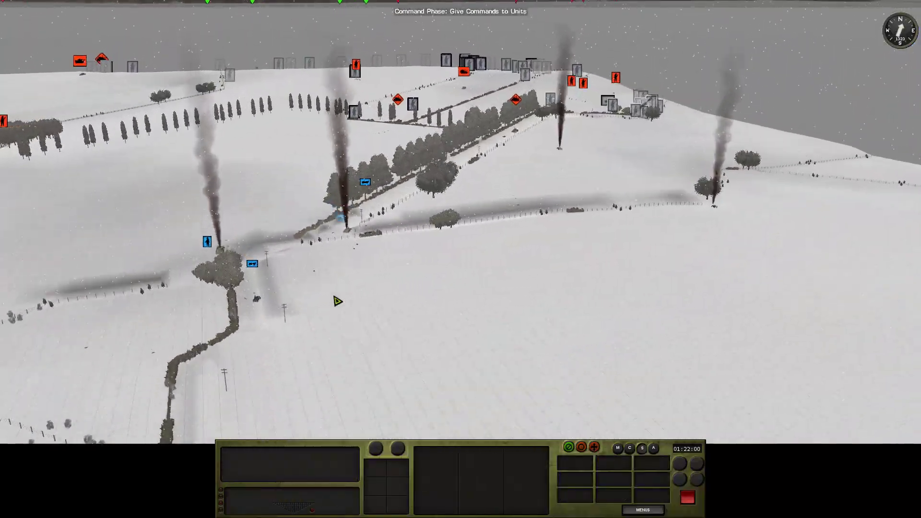
{"action": "left_click", "coordinate": [293, 346]}
{"action": "key", "text": "w"}
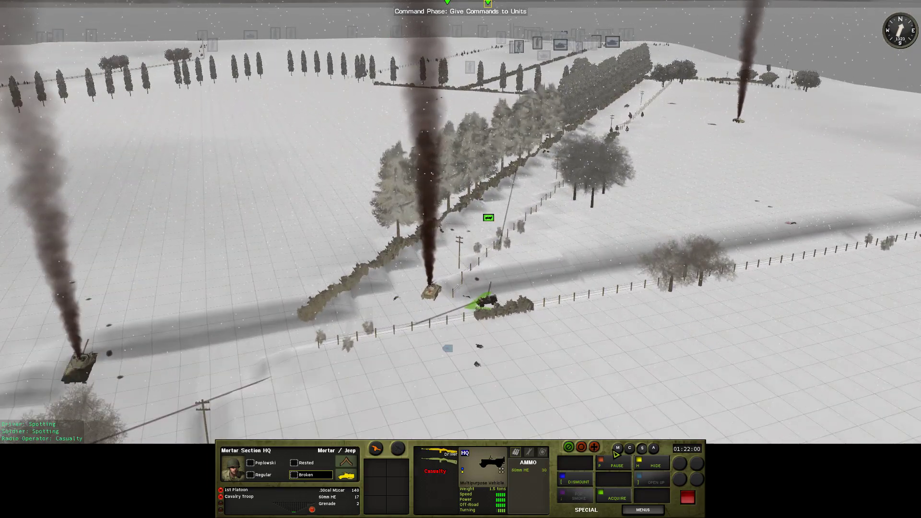
{"action": "key", "text": "a"}
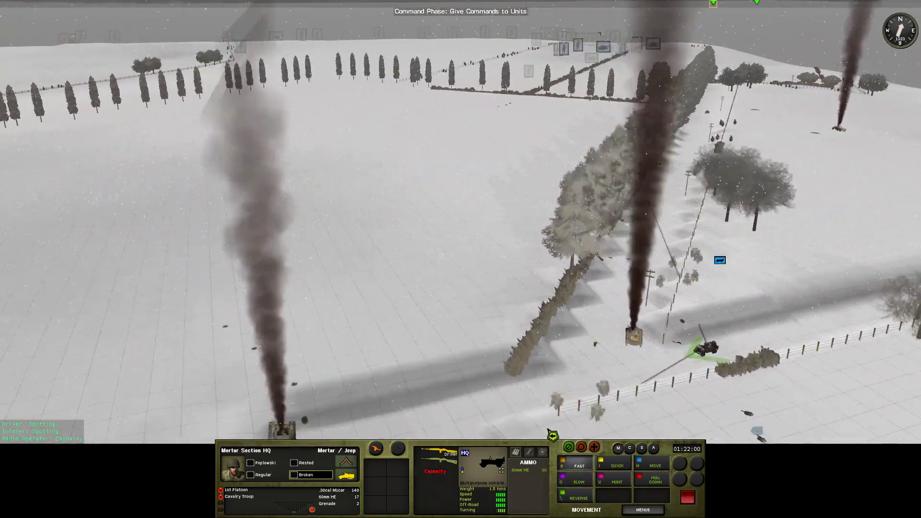
{"action": "key", "text": "d"}
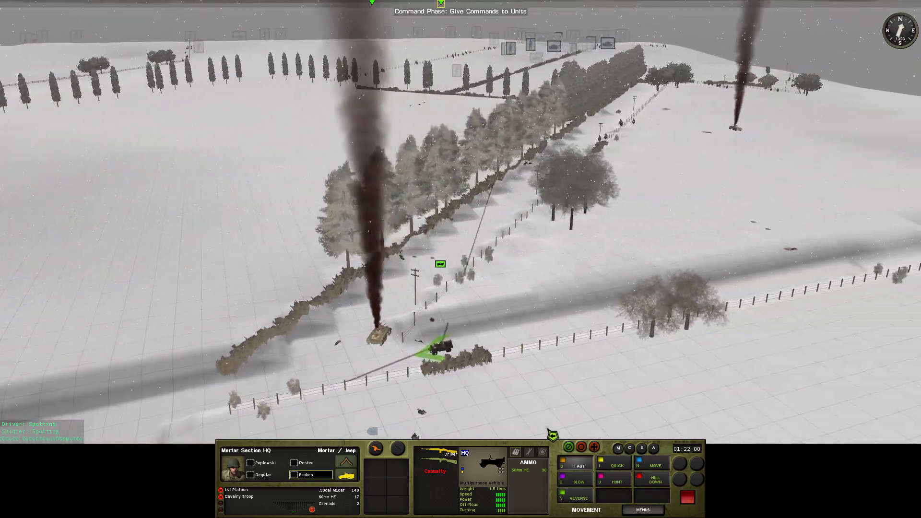
{"action": "key", "text": "w"}
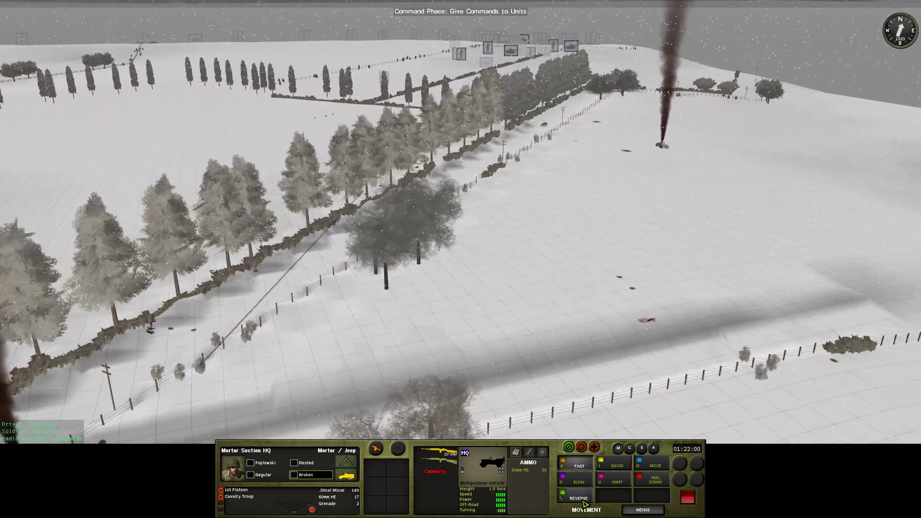
{"action": "key", "text": "d"}
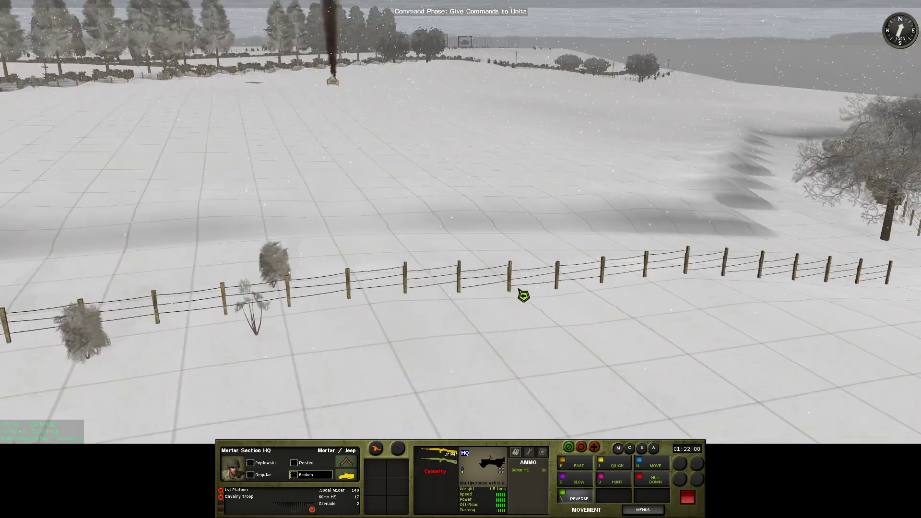
{"action": "scroll", "coordinate": [523, 296], "scroll_direction": "up", "scroll_amount": 3}
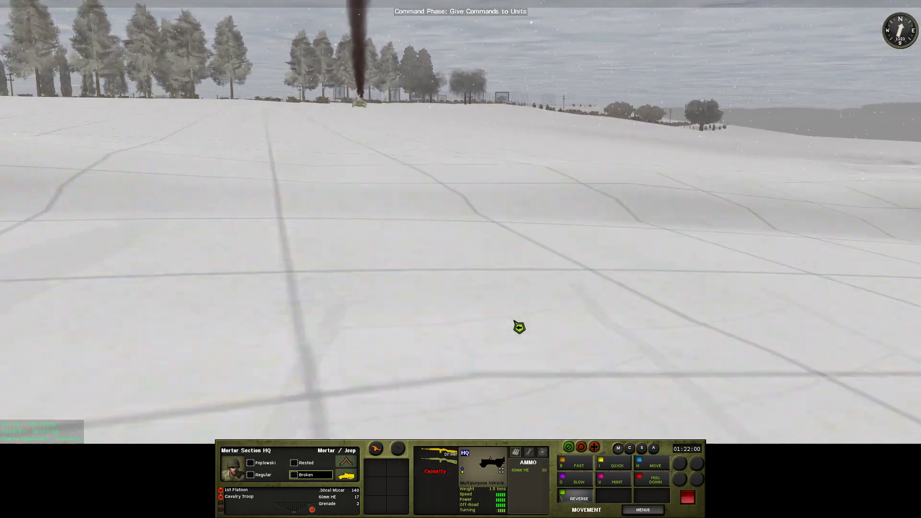
{"action": "key", "text": "w"}
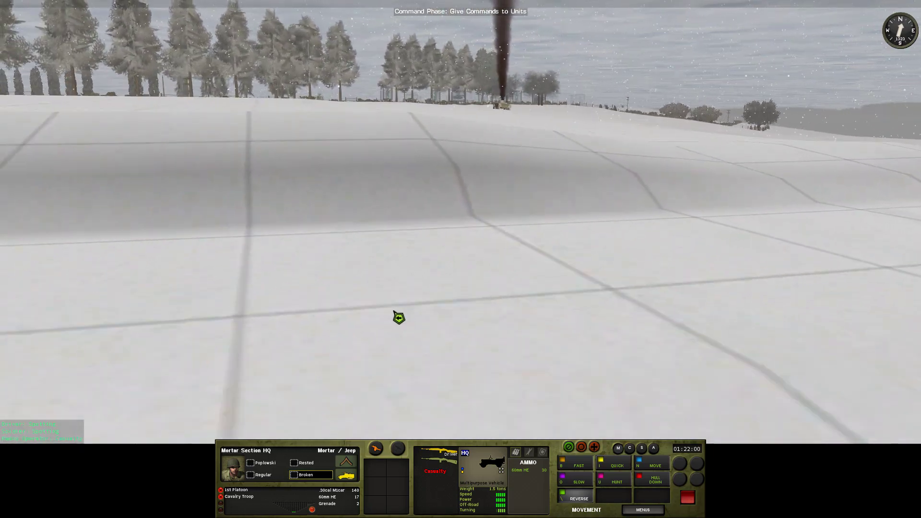
{"action": "key", "text": "s"}
{"action": "key", "text": "9"}
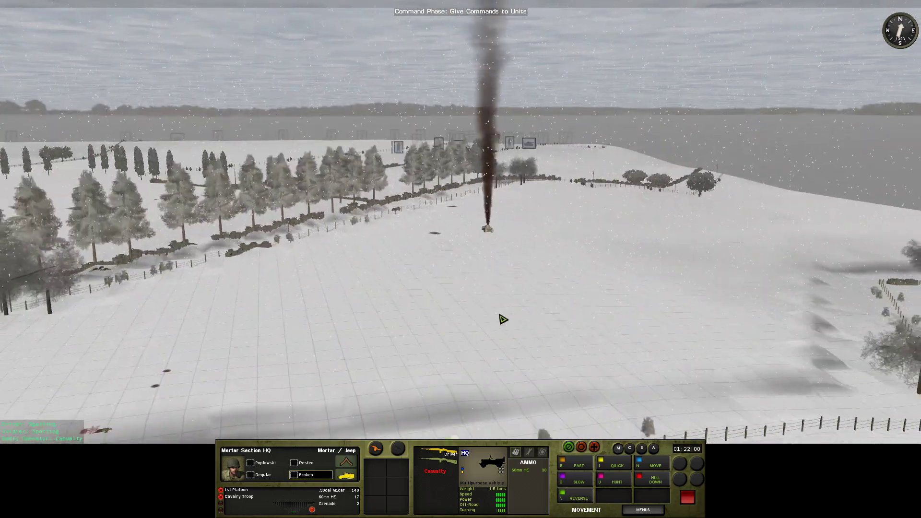
{"action": "left_click", "coordinate": [529, 344]}
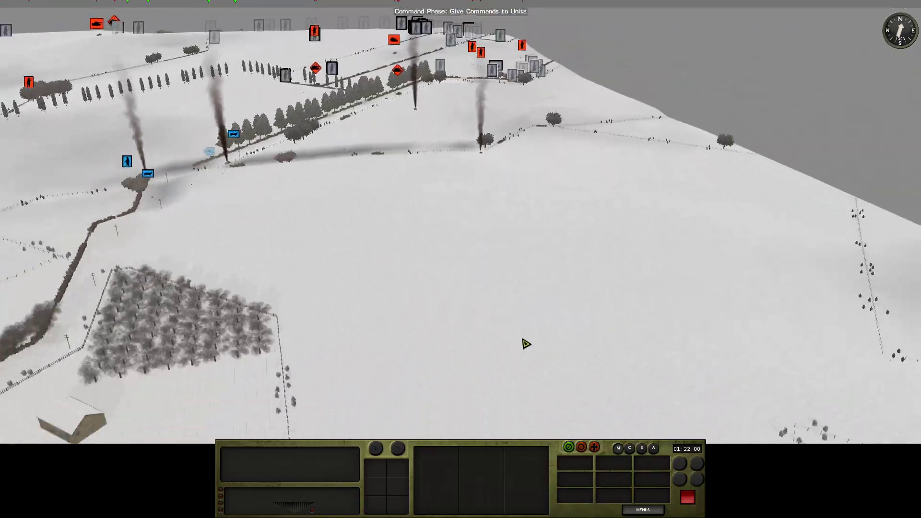
{"action": "key", "text": "3"}
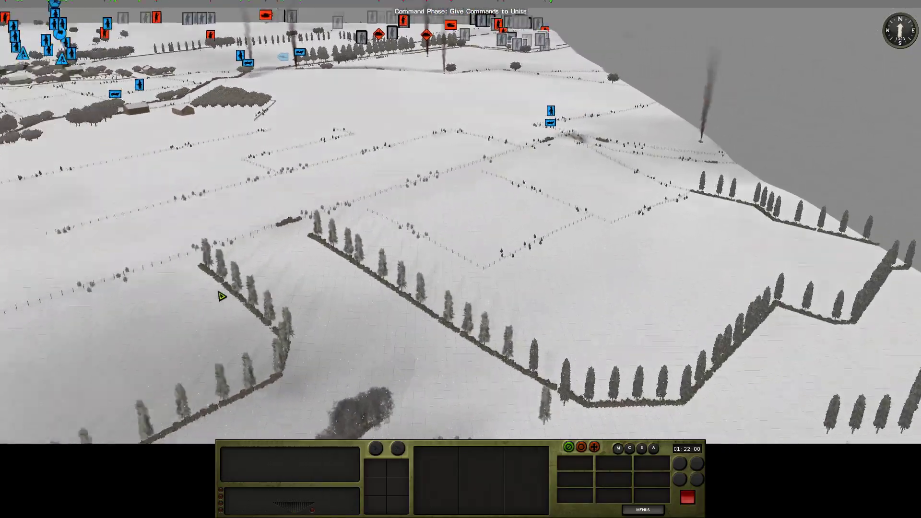
{"action": "key", "text": "w"}
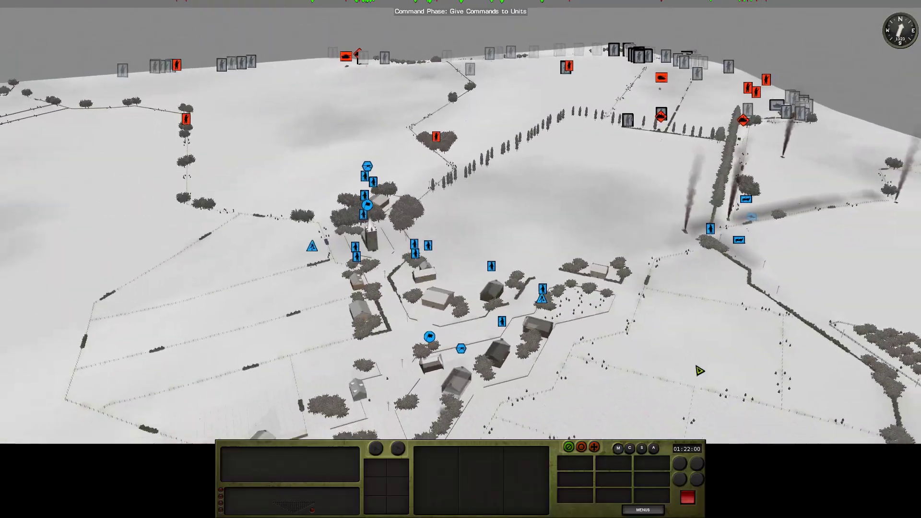
{"action": "scroll", "coordinate": [698, 370], "scroll_direction": "up", "scroll_amount": 5}
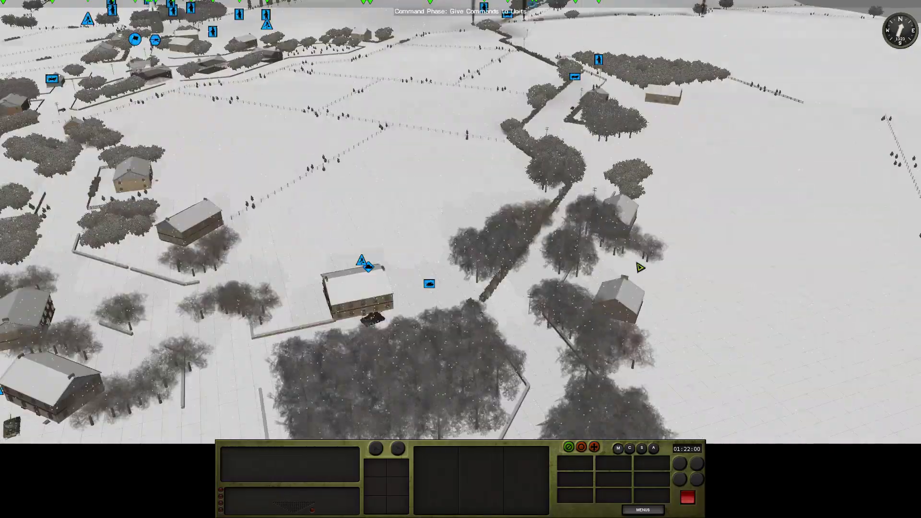
{"action": "key", "text": "w"}
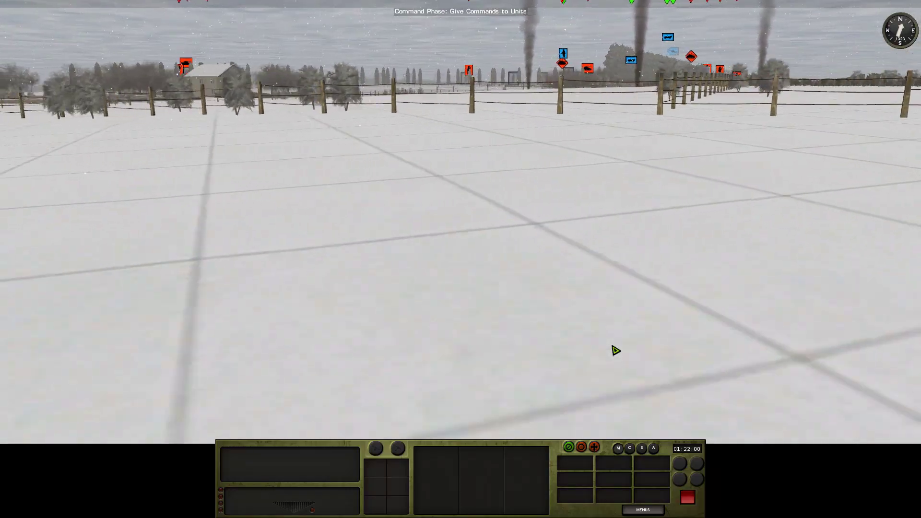
{"action": "key", "text": "w"}
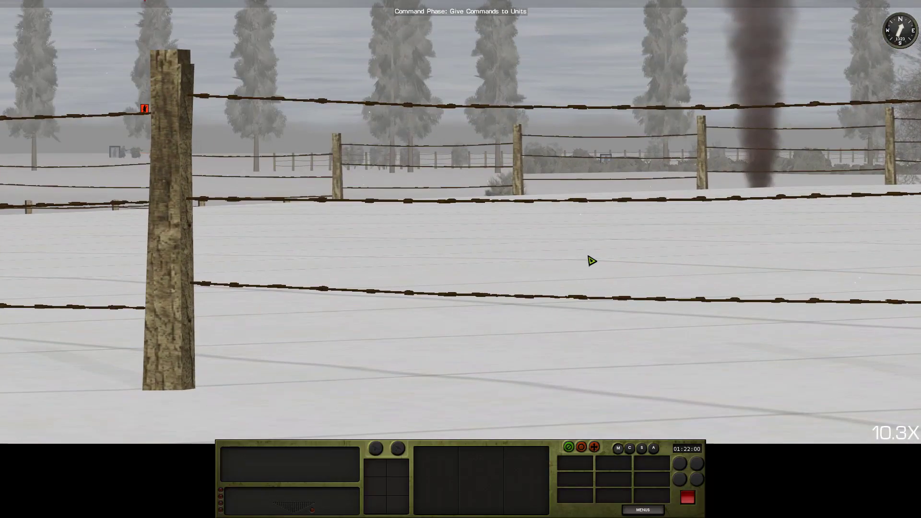
{"action": "key", "text": "s"}
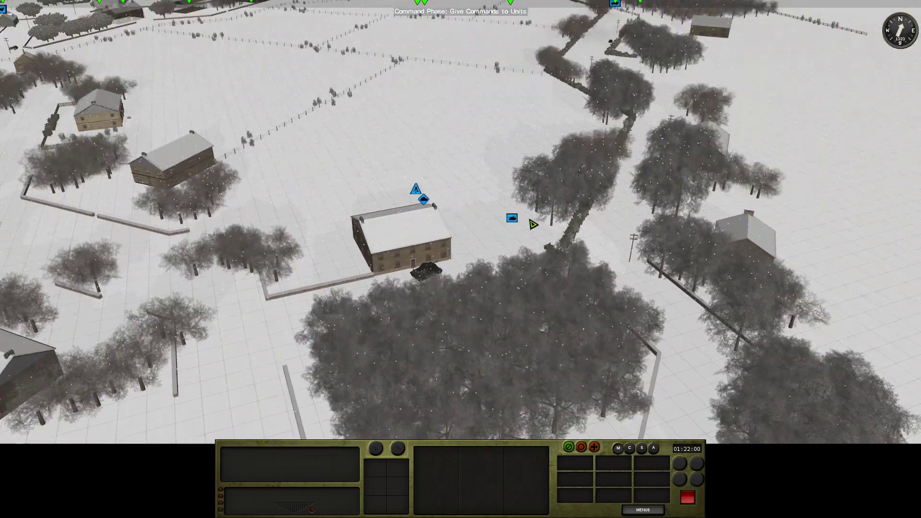
{"action": "left_click", "coordinate": [516, 252]}
{"action": "double_click", "coordinate": [521, 250]}
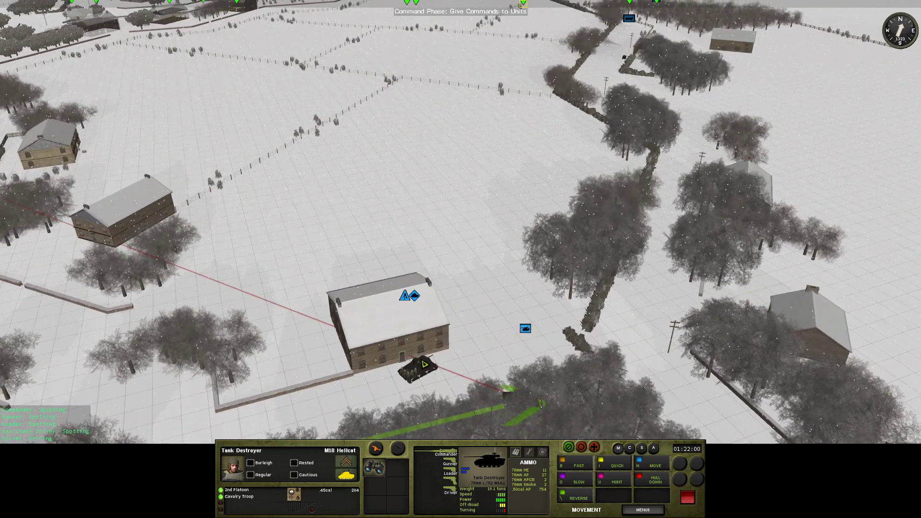
{"action": "scroll", "coordinate": [473, 350], "scroll_direction": "down", "scroll_amount": 5}
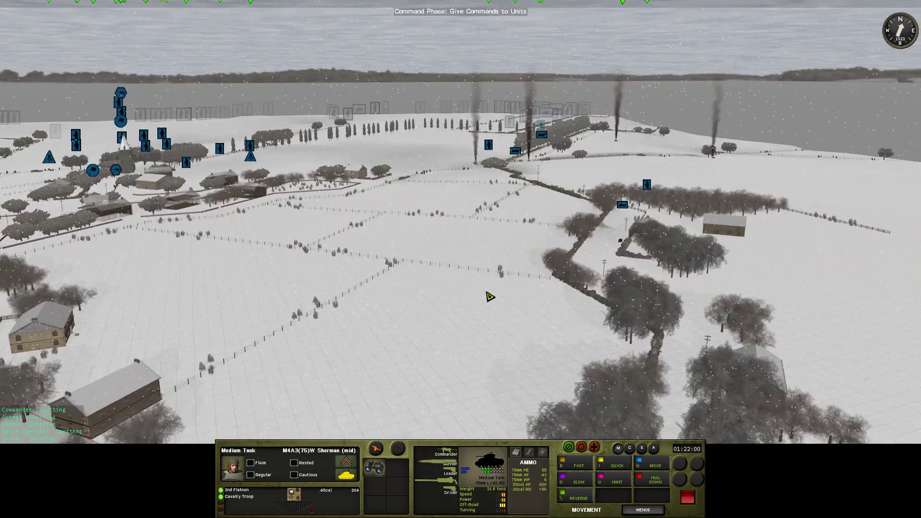
{"action": "left_click", "coordinate": [490, 298]}
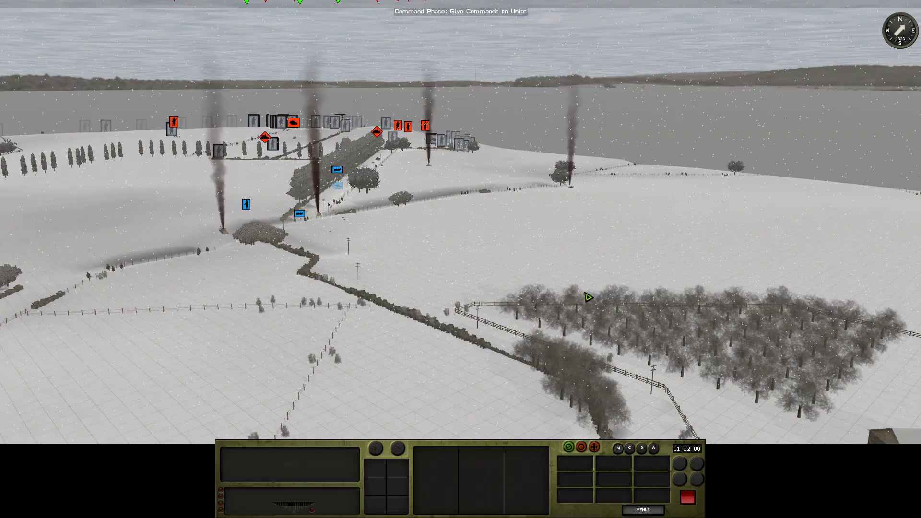
{"action": "scroll", "coordinate": [587, 297], "scroll_direction": "up", "scroll_amount": 5}
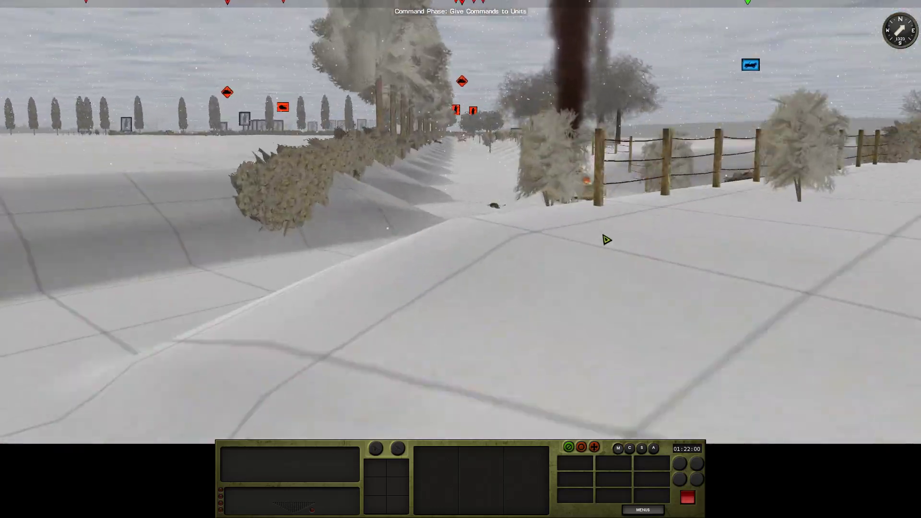
Fly the camera forward through the orchard and across the snowy fields
{"action": "key", "text": "w"}
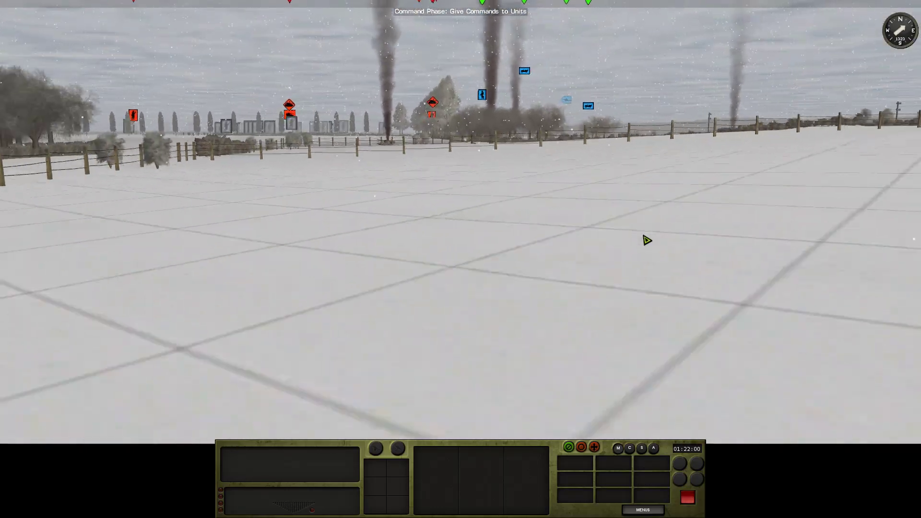
{"action": "key", "text": "w"}
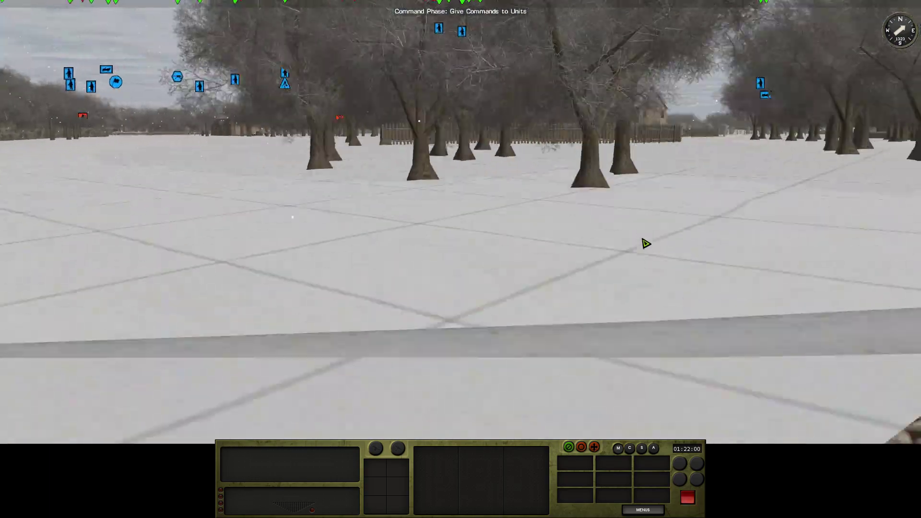
{"action": "scroll", "coordinate": [647, 241], "scroll_direction": "down", "scroll_amount": 5}
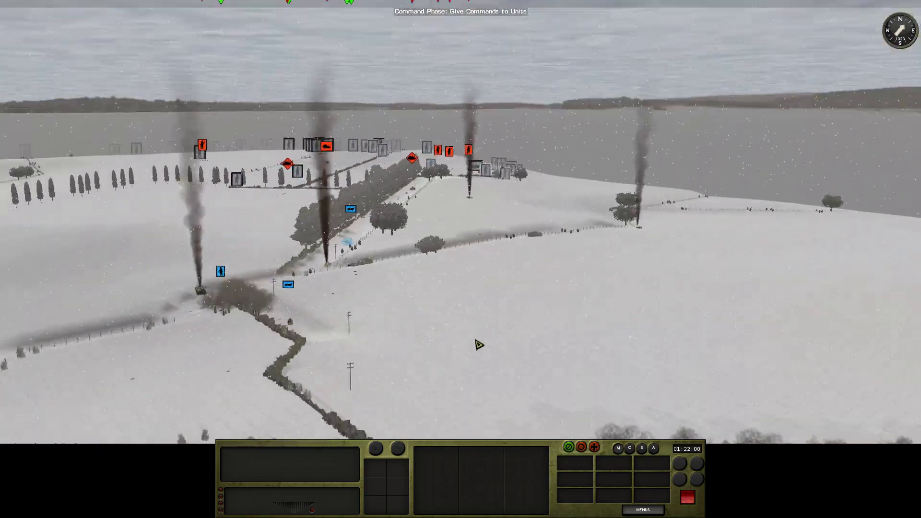
{"action": "scroll", "coordinate": [504, 323], "scroll_direction": "down", "scroll_amount": 5}
{"action": "key", "text": "d"}
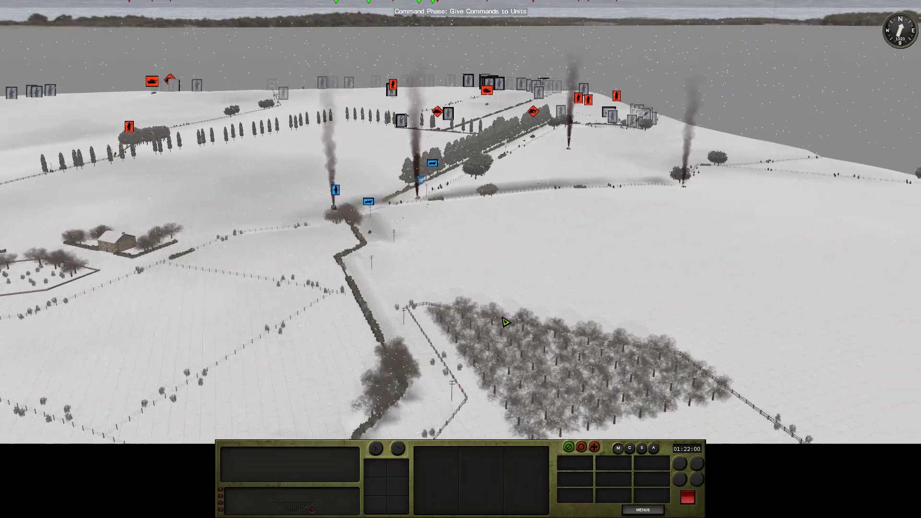
{"action": "key", "text": "w"}
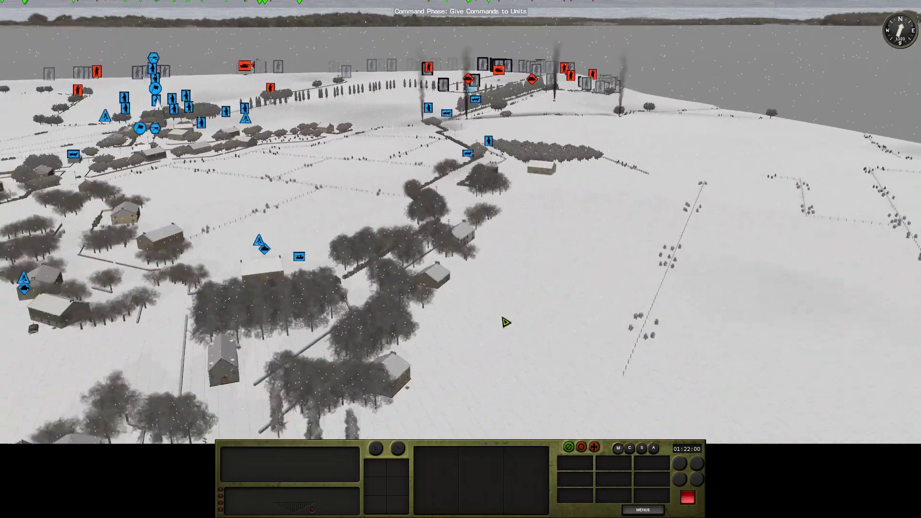
{"action": "scroll", "coordinate": [506, 321], "scroll_direction": "down", "scroll_amount": 5}
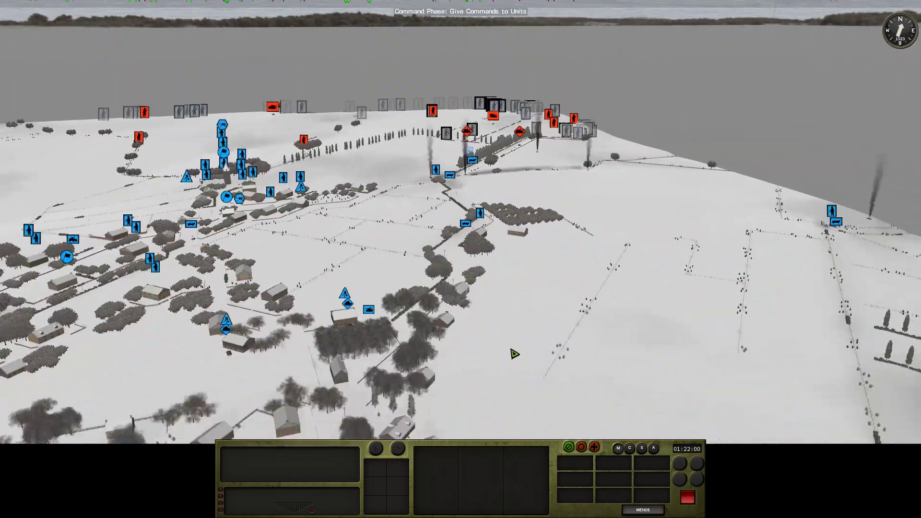
{"action": "scroll", "coordinate": [514, 314], "scroll_direction": "up", "scroll_amount": 5}
{"action": "scroll", "coordinate": [514, 315], "scroll_direction": "down", "scroll_amount": 5}
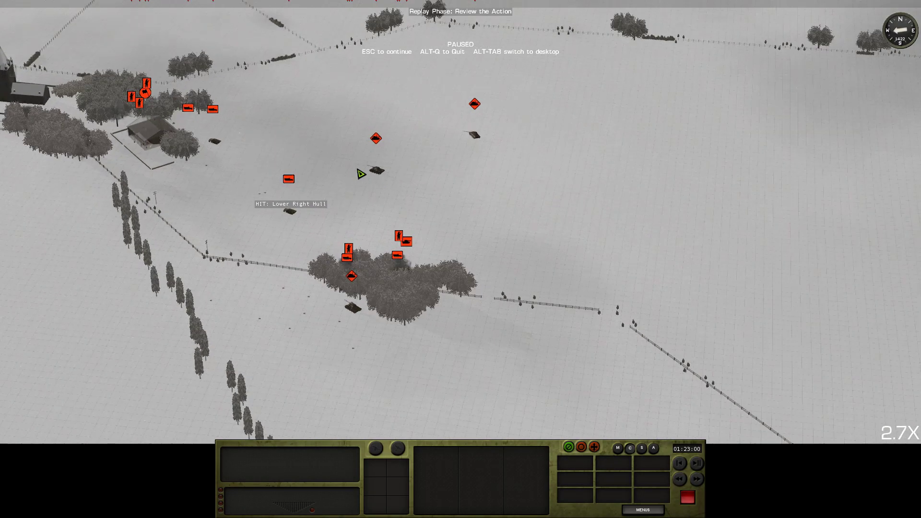
Zoom toward the church and farmhouse and inspect a rifle team there
{"action": "key", "text": "a"}
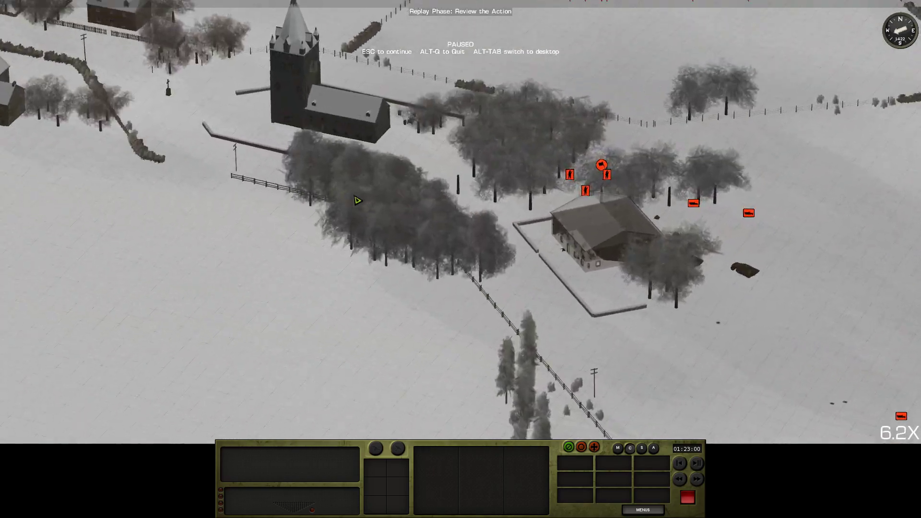
{"action": "left_click", "coordinate": [593, 171]}
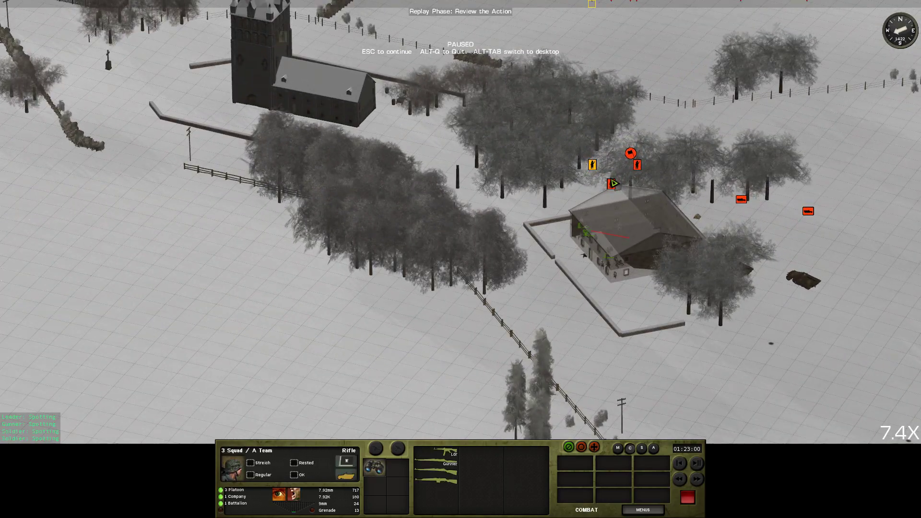
{"action": "left_click", "coordinate": [474, 190]}
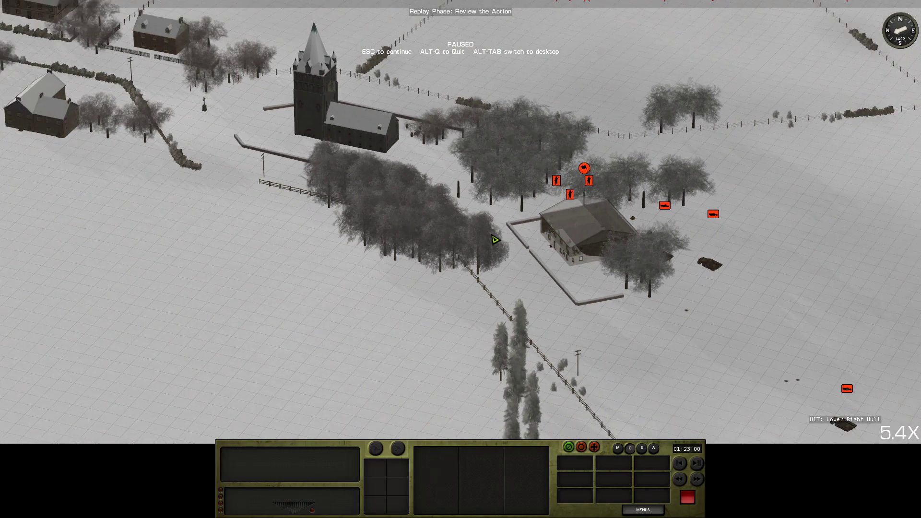
{"action": "scroll", "coordinate": [496, 240], "scroll_direction": "down", "scroll_amount": 5}
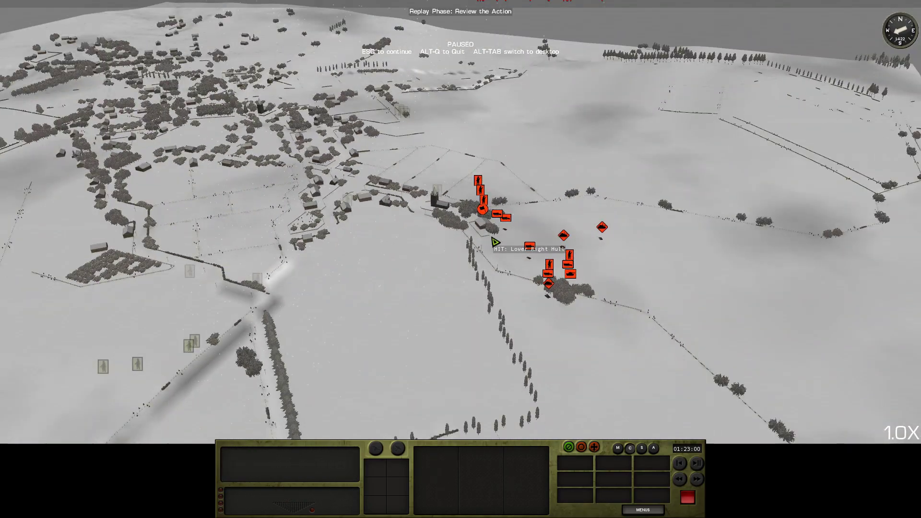
{"action": "scroll", "coordinate": [539, 266], "scroll_direction": "down", "scroll_amount": 3}
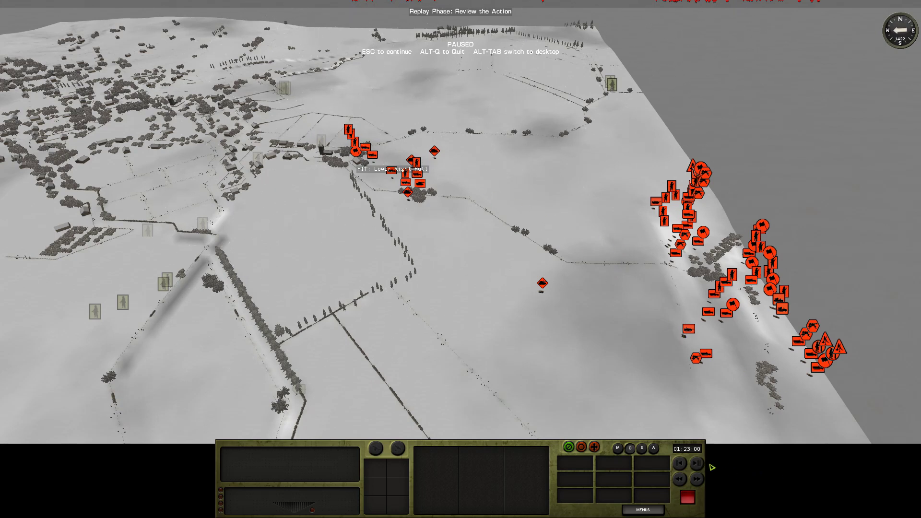
Resume the paused replay and let it run until DONE appears
{"action": "key", "text": "Escape"}
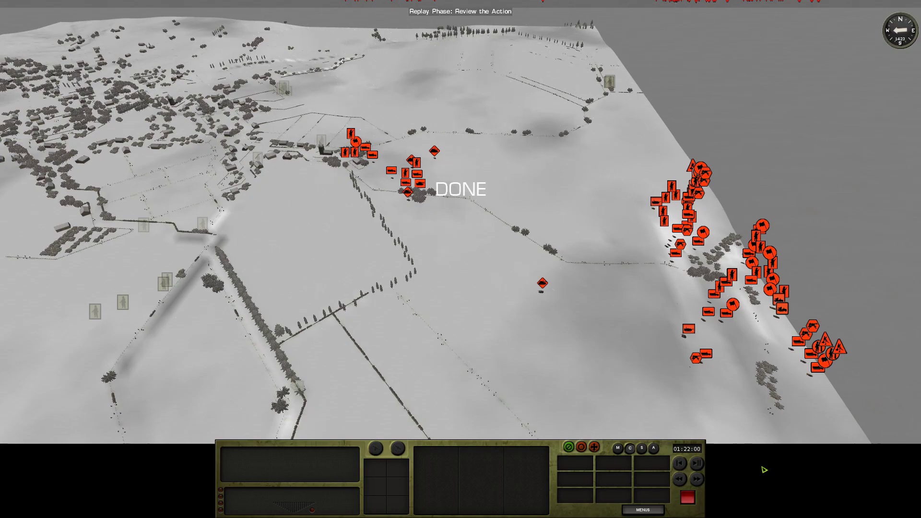
{"action": "scroll", "coordinate": [763, 411], "scroll_direction": "up", "scroll_amount": 5}
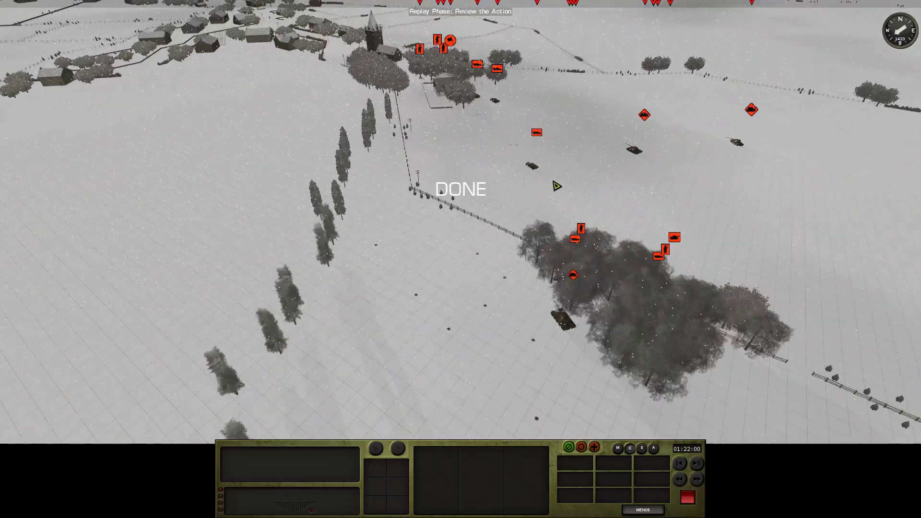
Inspect an enemy halftrack and the squad by the tree, then pause and restart the replay
{"action": "left_click", "coordinate": [537, 164]}
{"action": "left_click", "coordinate": [578, 181]}
{"action": "scroll", "coordinate": [577, 187], "scroll_direction": "up", "scroll_amount": 10}
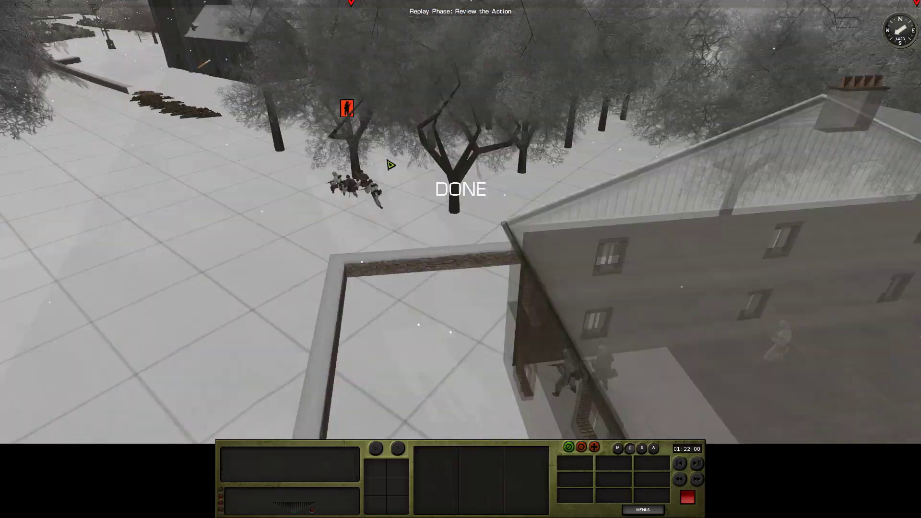
{"action": "left_click", "coordinate": [389, 165]}
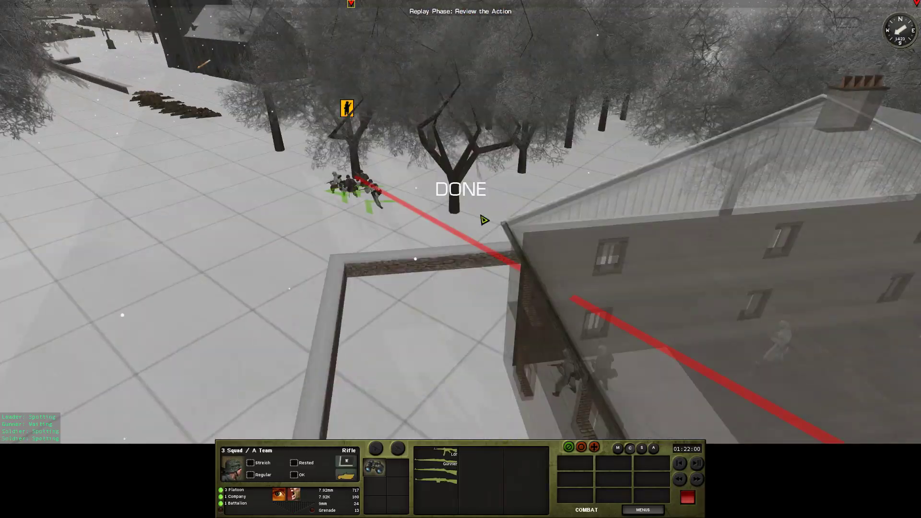
{"action": "scroll", "coordinate": [485, 216], "scroll_direction": "up", "scroll_amount": 2}
{"action": "key", "text": "Tab"}
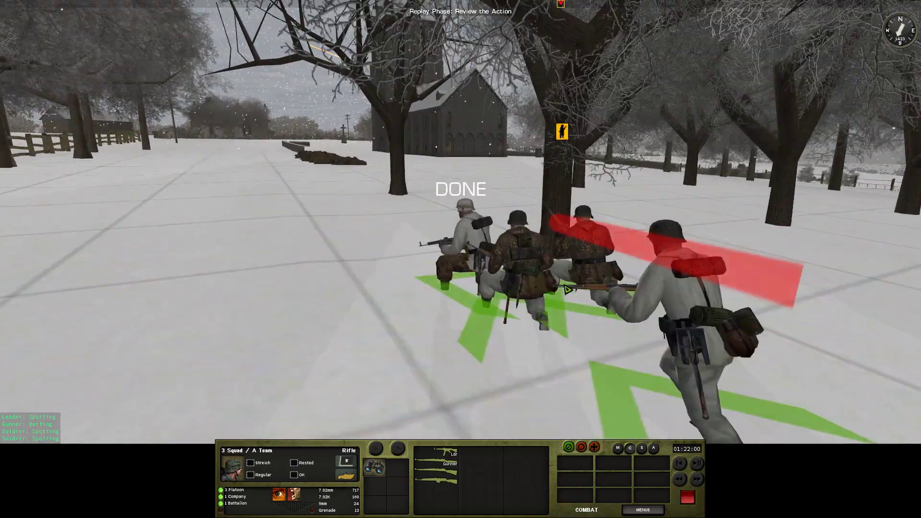
{"action": "scroll", "coordinate": [497, 272], "scroll_direction": "down", "scroll_amount": 3}
{"action": "left_click", "coordinate": [683, 465]}
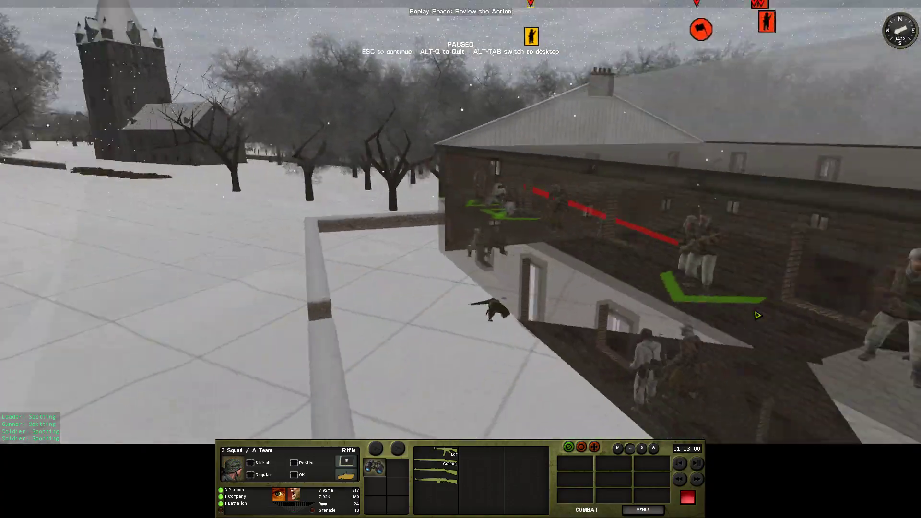
{"action": "left_click", "coordinate": [703, 480]}
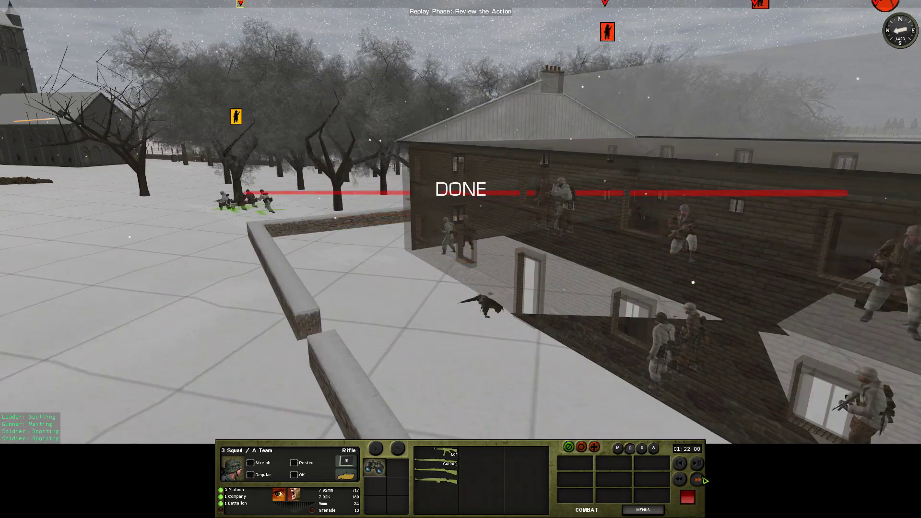
{"action": "left_click", "coordinate": [698, 481]}
{"action": "scroll", "coordinate": [566, 304], "scroll_direction": "down", "scroll_amount": 3}
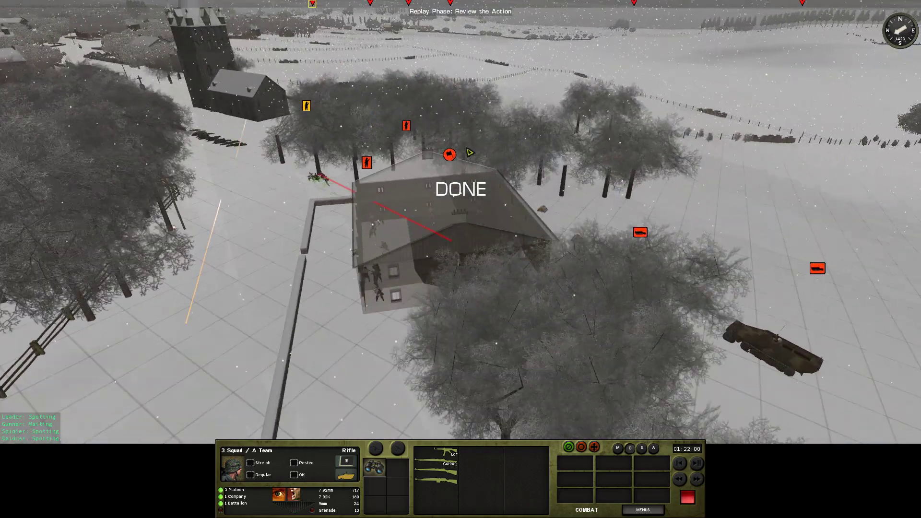
Check the 3 Platoon HQ and squads in the building, then end the replay
{"action": "left_click", "coordinate": [450, 156]}
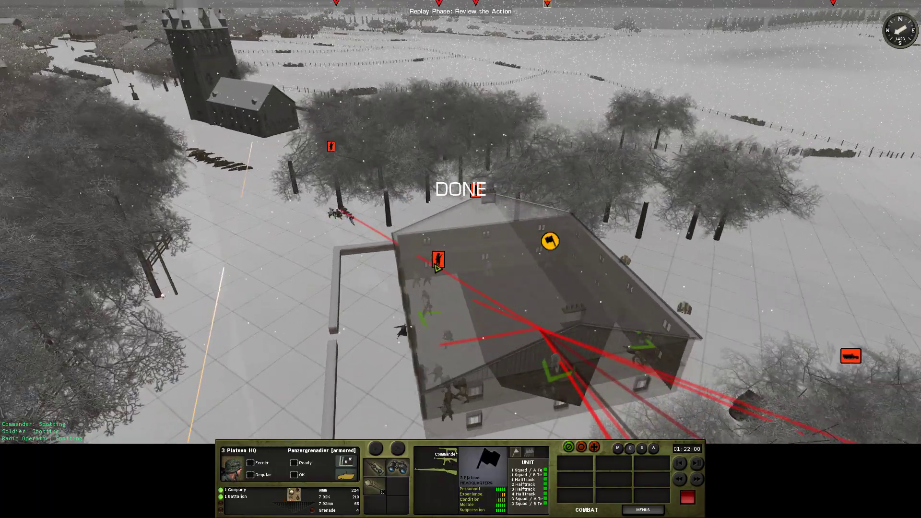
{"action": "left_click", "coordinate": [495, 205]}
{"action": "left_click", "coordinate": [504, 309]}
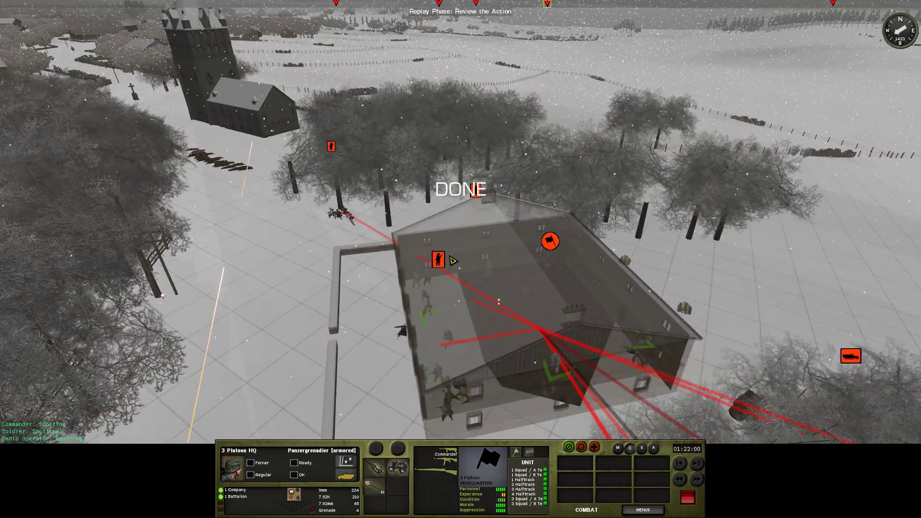
{"action": "left_click", "coordinate": [438, 259]}
{"action": "left_click", "coordinate": [453, 389]}
{"action": "left_click", "coordinate": [461, 238]}
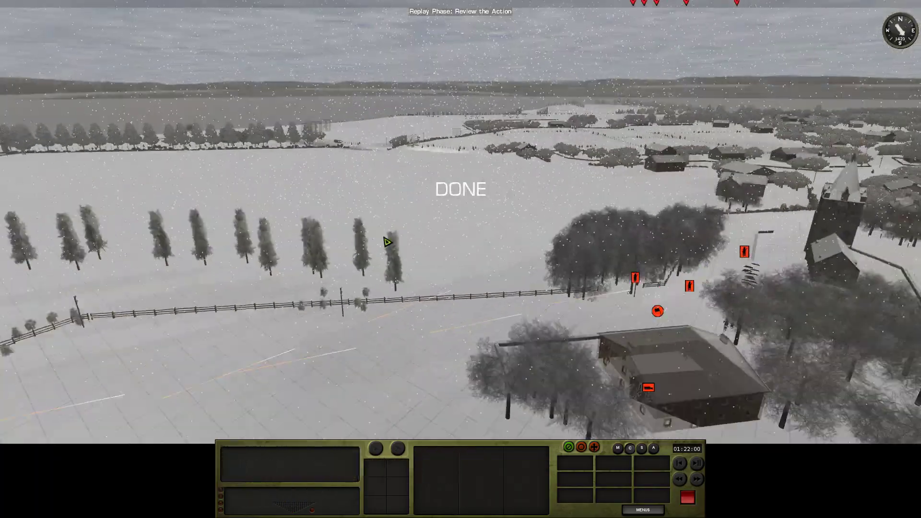
{"action": "scroll", "coordinate": [621, 258], "scroll_direction": "down", "scroll_amount": 5}
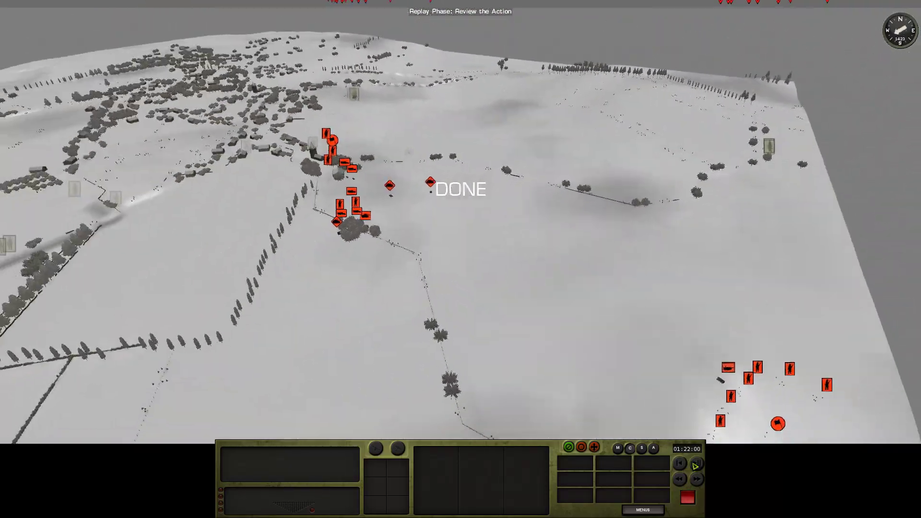
{"action": "key", "text": "Escape"}
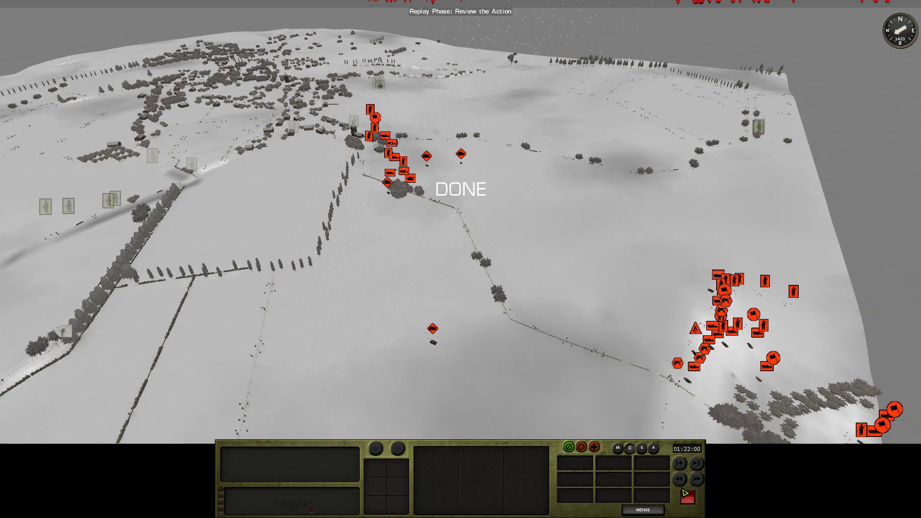
{"action": "left_click", "coordinate": [687, 496]}
{"action": "scroll", "coordinate": [662, 252], "scroll_direction": "up", "scroll_amount": 5}
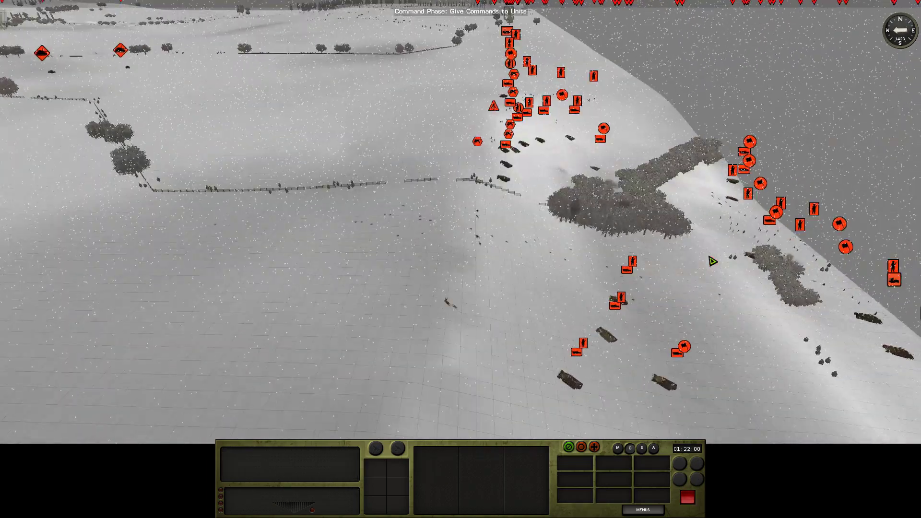
Sweep the view along the fence toward the village and select the 2 Section HQ
{"action": "left_click_drag", "start_coordinate": [712, 261], "coordinate": [442, 209]}
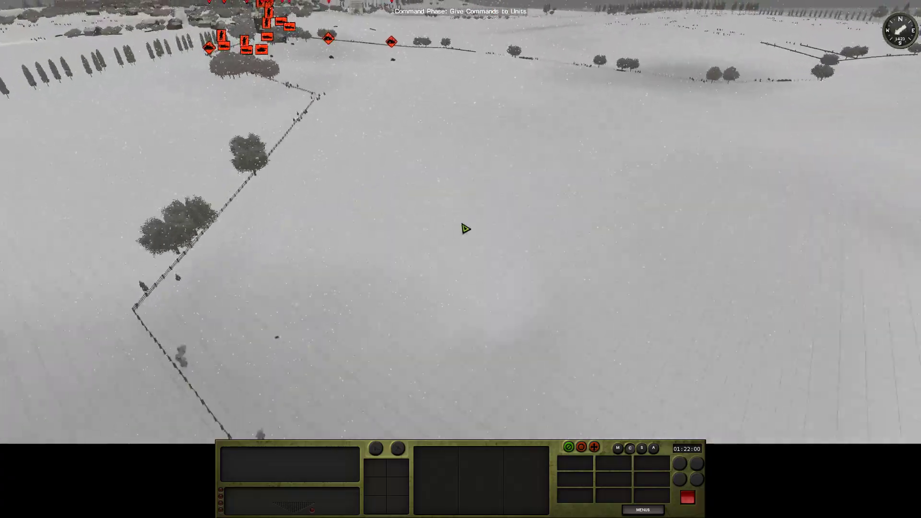
{"action": "scroll", "coordinate": [443, 209], "scroll_direction": "up", "scroll_amount": 5}
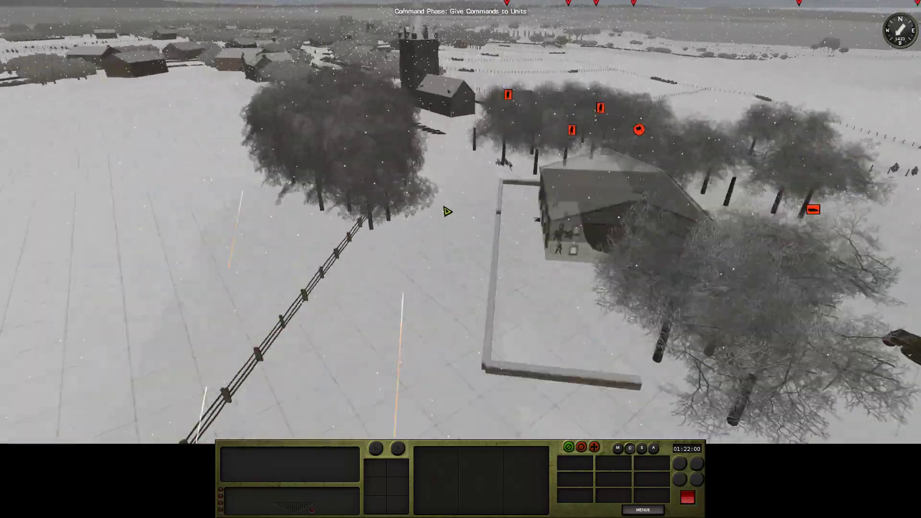
{"action": "scroll", "coordinate": [446, 209], "scroll_direction": "up", "scroll_amount": 3}
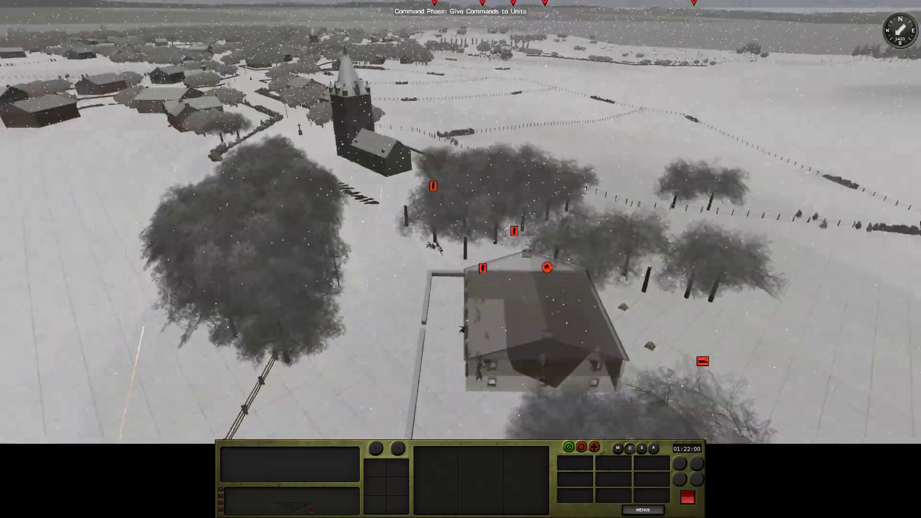
{"action": "key", "text": "w"}
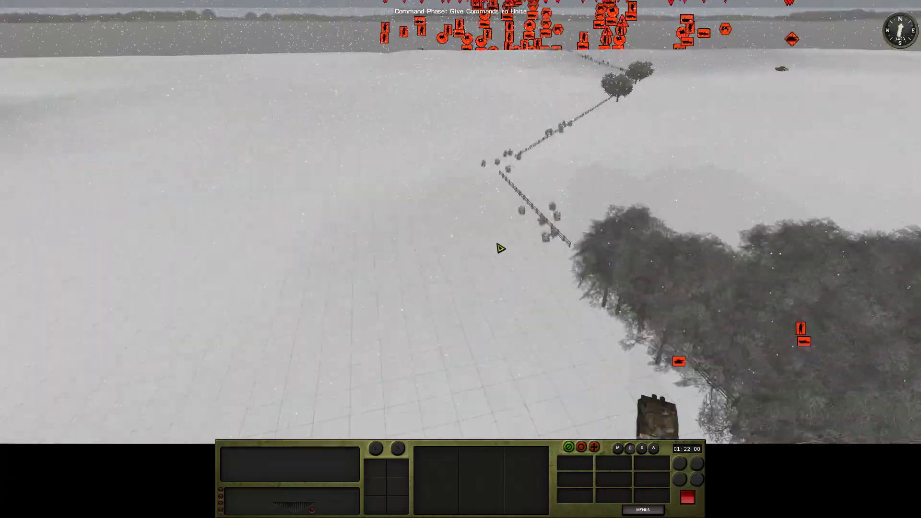
{"action": "key", "text": "w"}
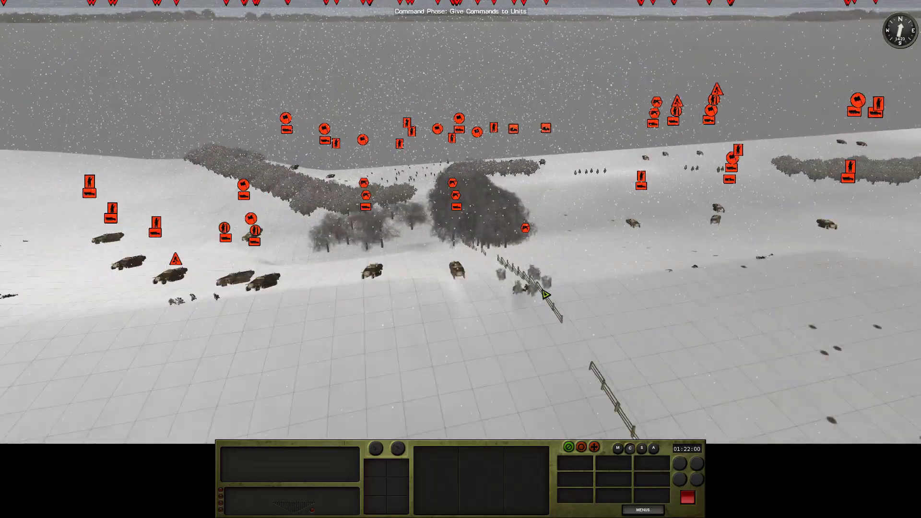
{"action": "left_click", "coordinate": [530, 235]}
{"action": "key", "text": "w"}
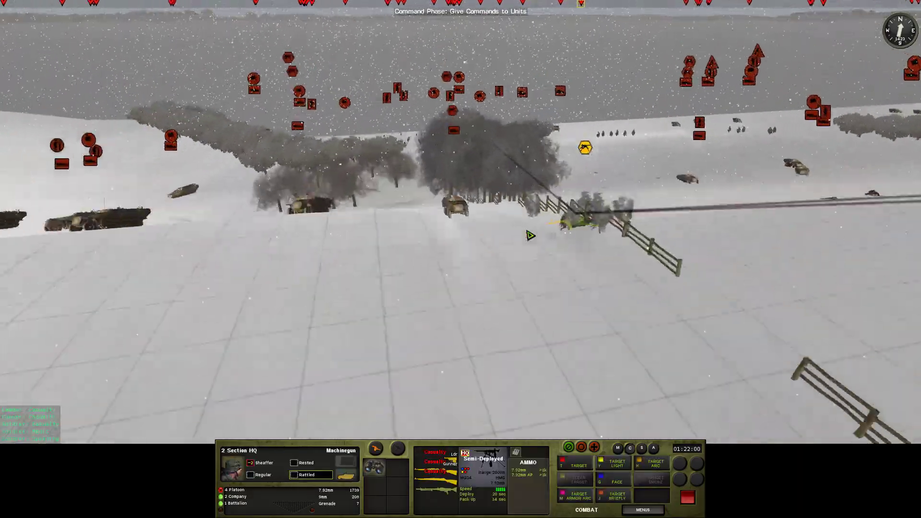
Inspect the 1 Halftrack and glide the view behind it toward the village
{"action": "key", "text": "a"}
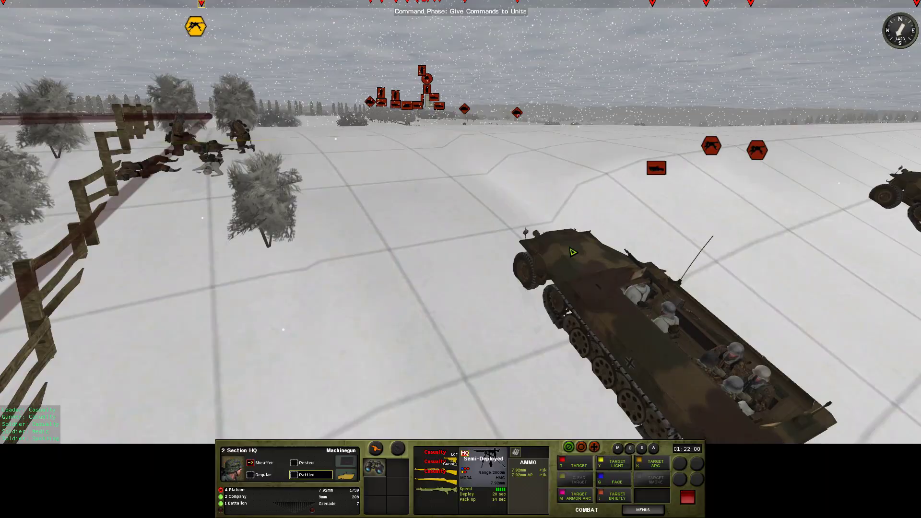
{"action": "left_click", "coordinate": [572, 254]}
{"action": "key", "text": "d"}
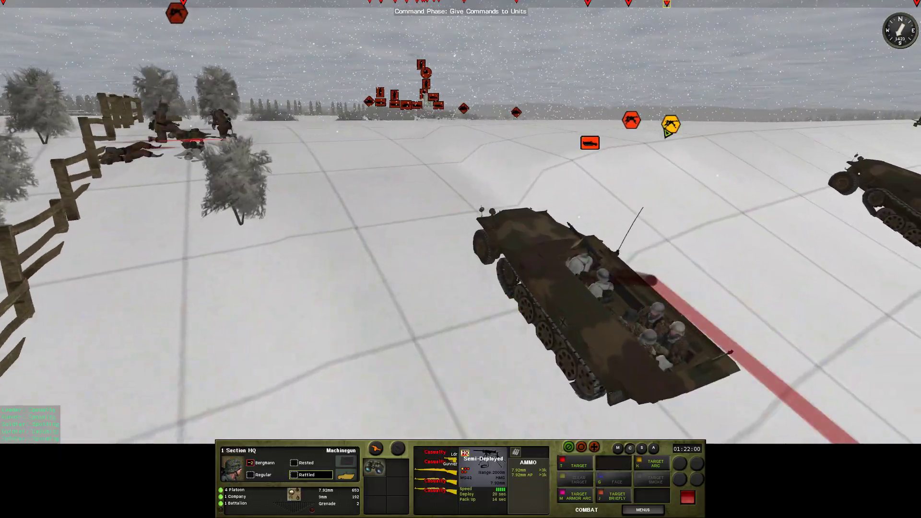
{"action": "left_click", "coordinate": [589, 296]}
{"action": "scroll", "coordinate": [589, 297], "scroll_direction": "down", "scroll_amount": 5}
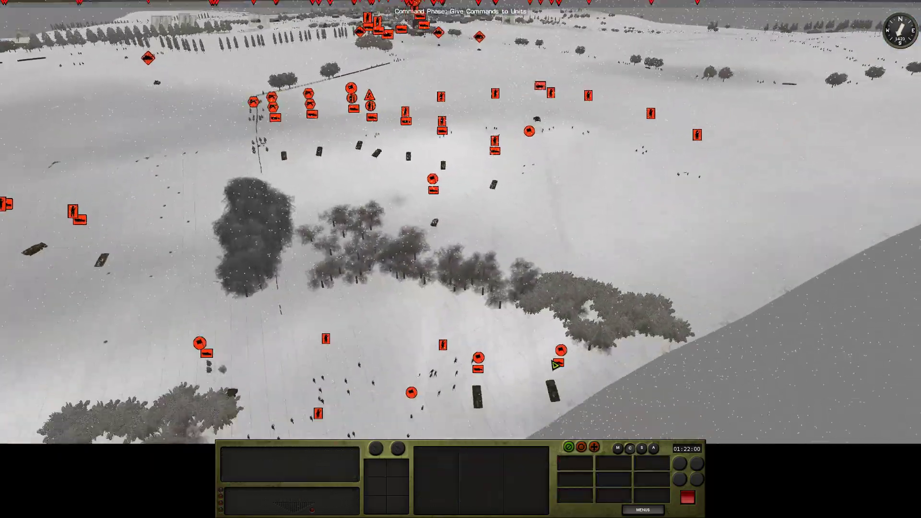
{"action": "scroll", "coordinate": [567, 247], "scroll_direction": "down", "scroll_amount": 5}
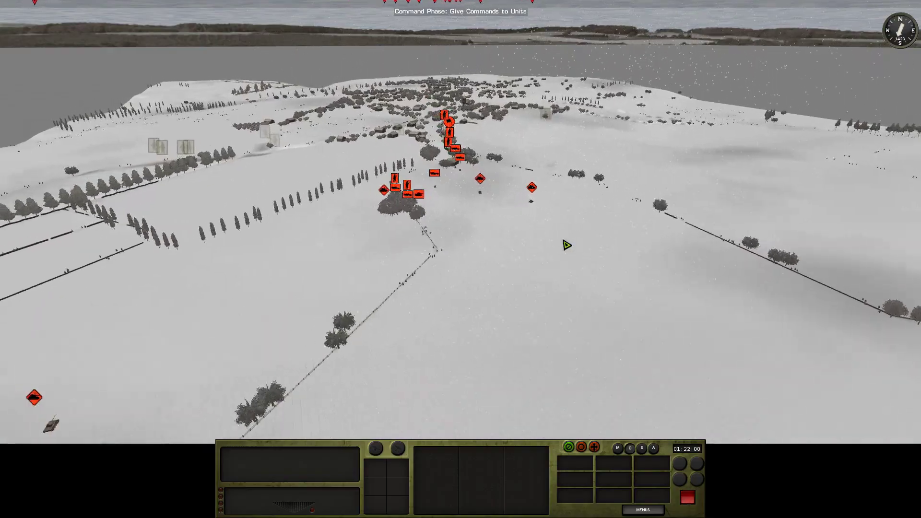
{"action": "scroll", "coordinate": [566, 247], "scroll_direction": "up", "scroll_amount": 5}
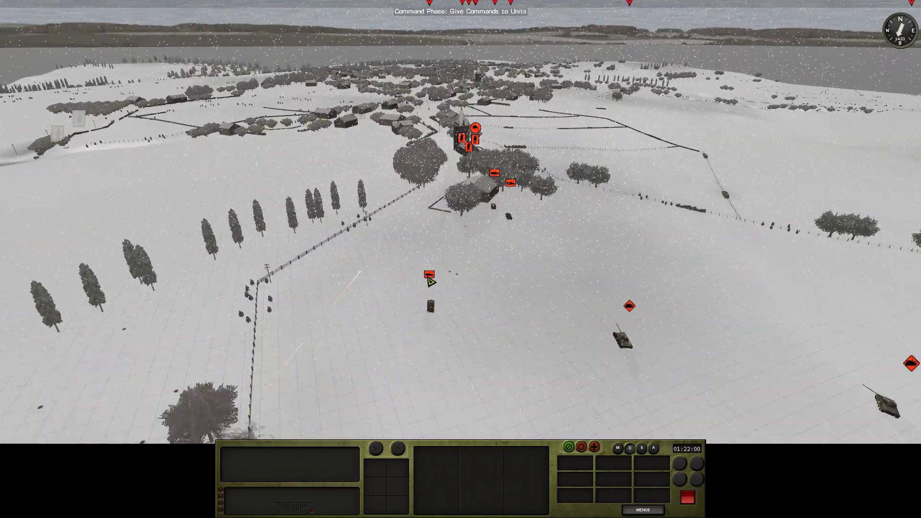
{"action": "double_click", "coordinate": [429, 280]}
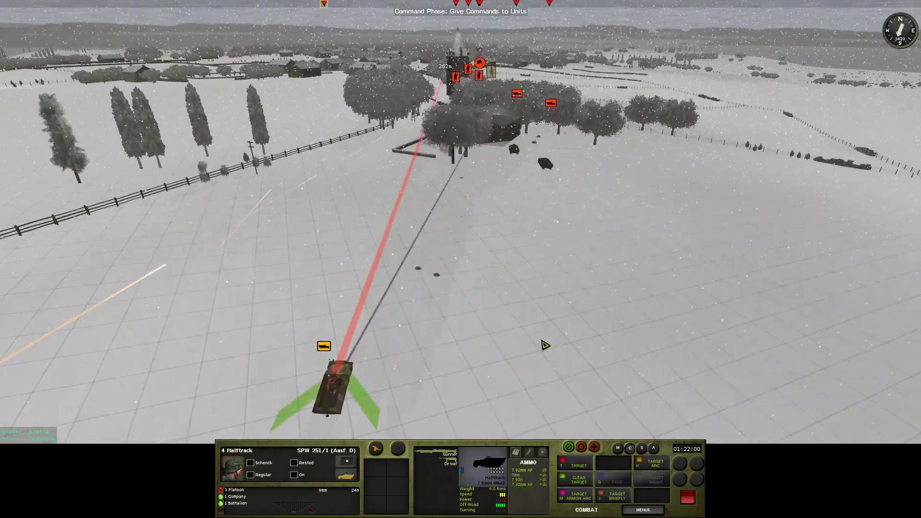
{"action": "key", "text": "w"}
{"action": "left_click", "coordinate": [403, 293]}
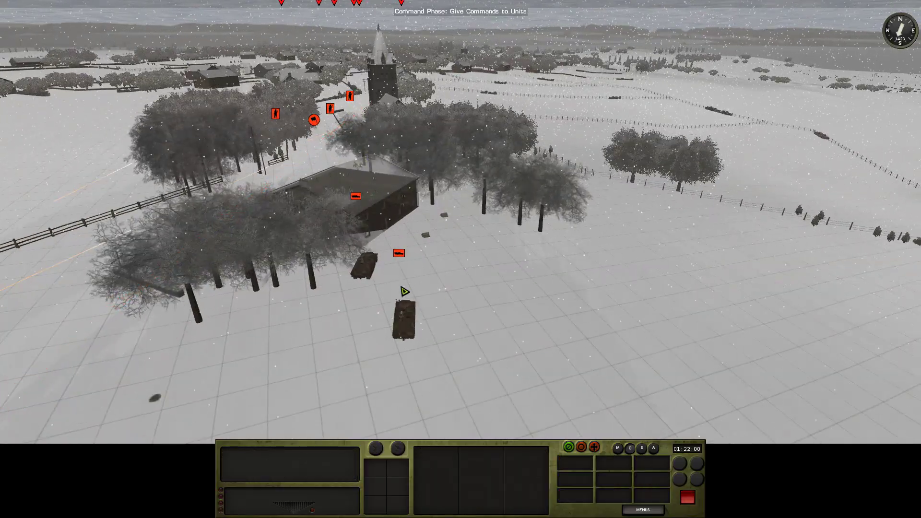
{"action": "double_click", "coordinate": [404, 317]}
{"action": "key", "text": "w"}
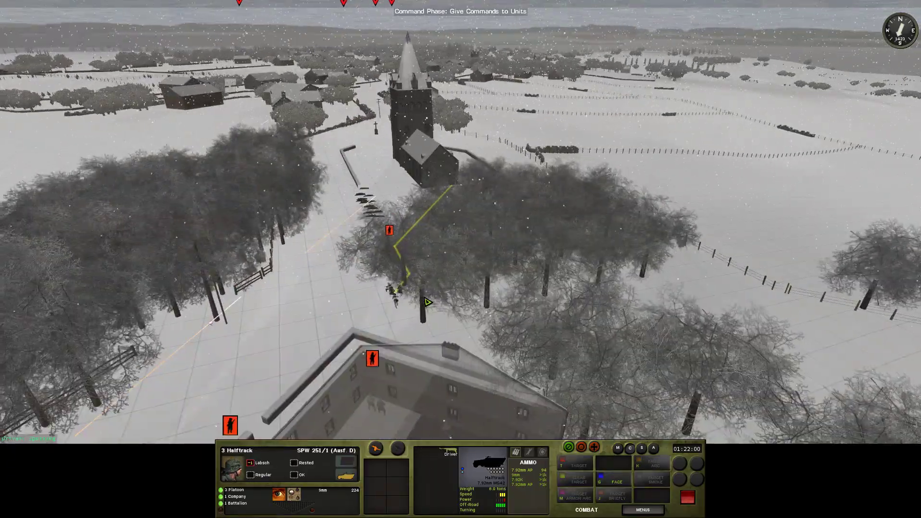
{"action": "left_click", "coordinate": [541, 276]}
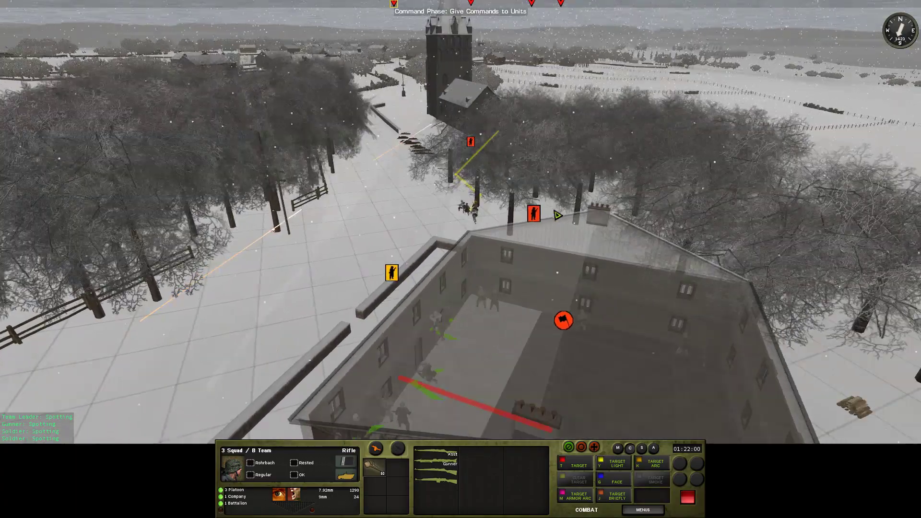
{"action": "left_click", "coordinate": [530, 212]}
{"action": "left_click", "coordinate": [482, 175]}
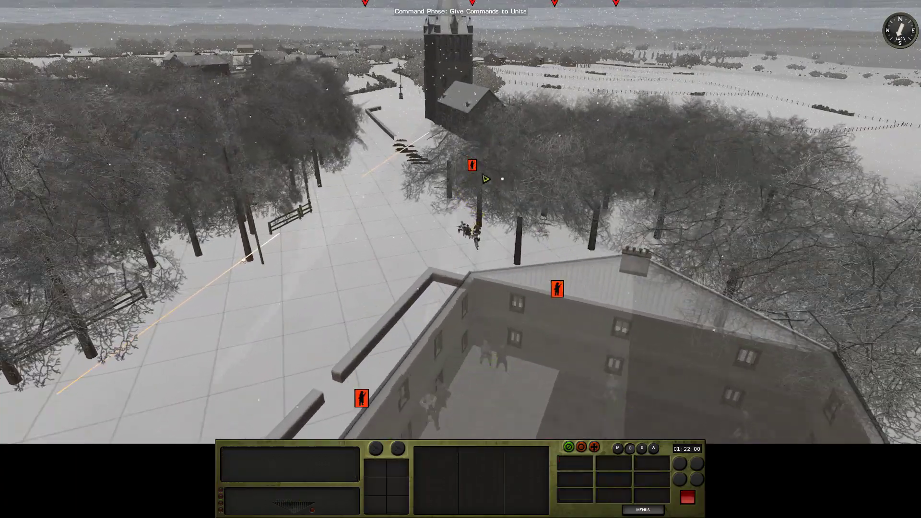
{"action": "scroll", "coordinate": [550, 236], "scroll_direction": "down", "scroll_amount": 5}
{"action": "key", "text": "e"}
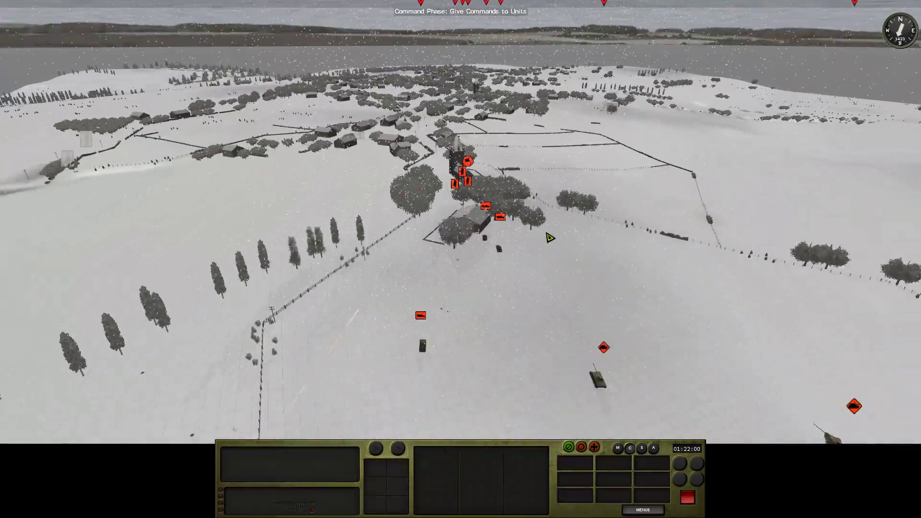
{"action": "key", "text": "w"}
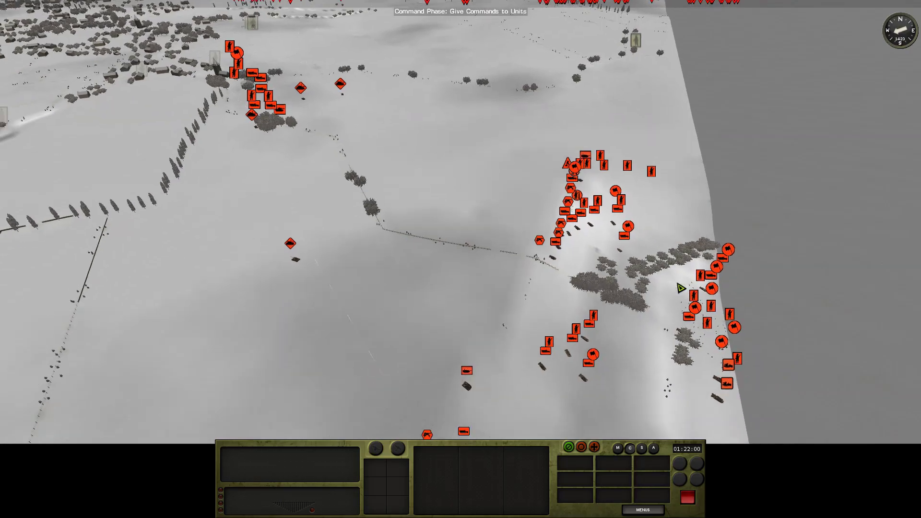
{"action": "left_click", "coordinate": [726, 369]}
{"action": "scroll", "coordinate": [726, 353], "scroll_direction": "up", "scroll_amount": 5}
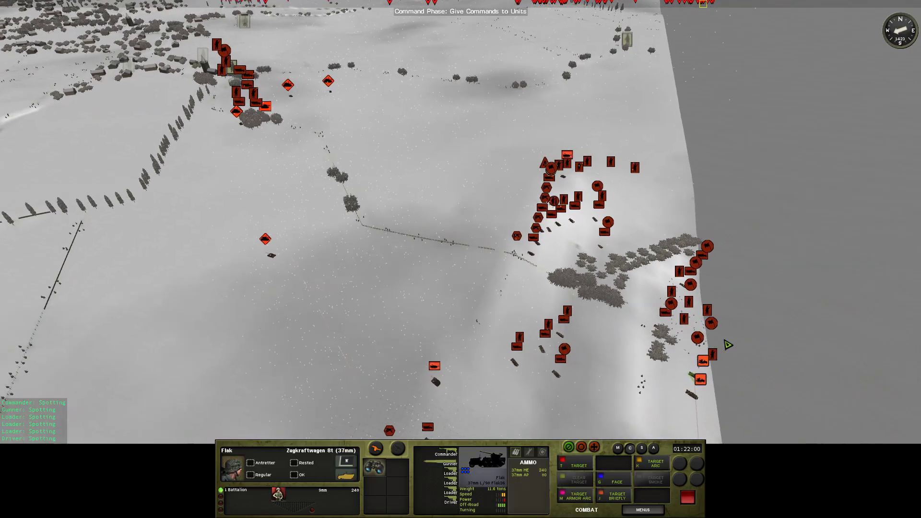
{"action": "scroll", "coordinate": [702, 338], "scroll_direction": "up", "scroll_amount": 5}
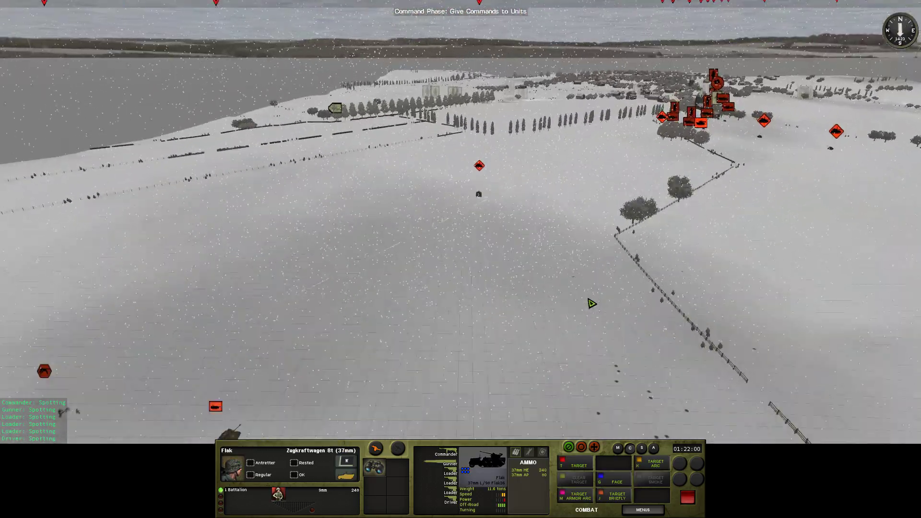
{"action": "left_click", "coordinate": [647, 273]}
{"action": "key", "text": "w"}
{"action": "key", "text": "a"}
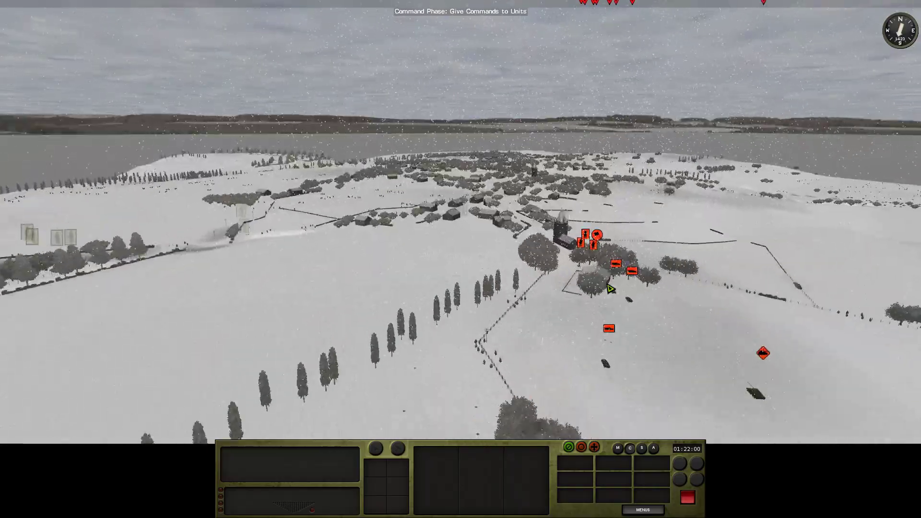
{"action": "scroll", "coordinate": [621, 291], "scroll_direction": "up", "scroll_amount": 5}
{"action": "key", "text": "w"}
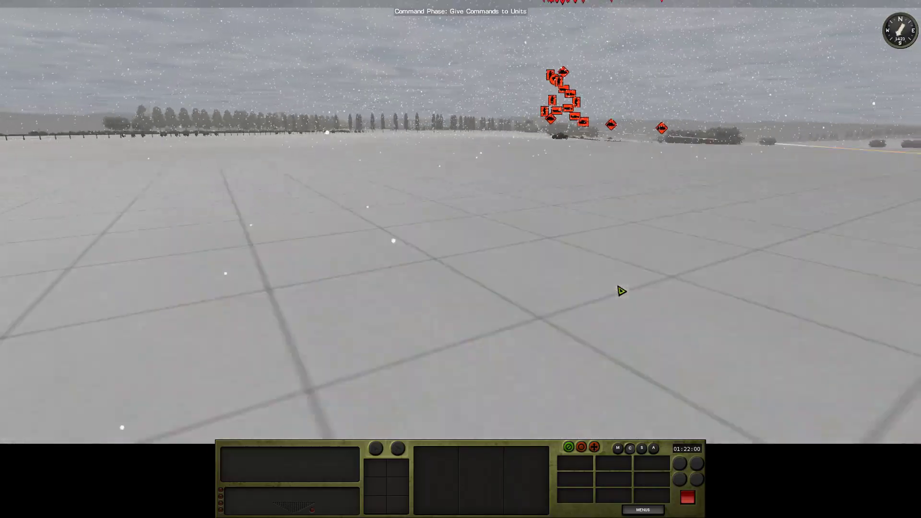
{"action": "scroll", "coordinate": [621, 290], "scroll_direction": "down", "scroll_amount": 2}
{"action": "scroll", "coordinate": [621, 291], "scroll_direction": "down", "scroll_amount": 2}
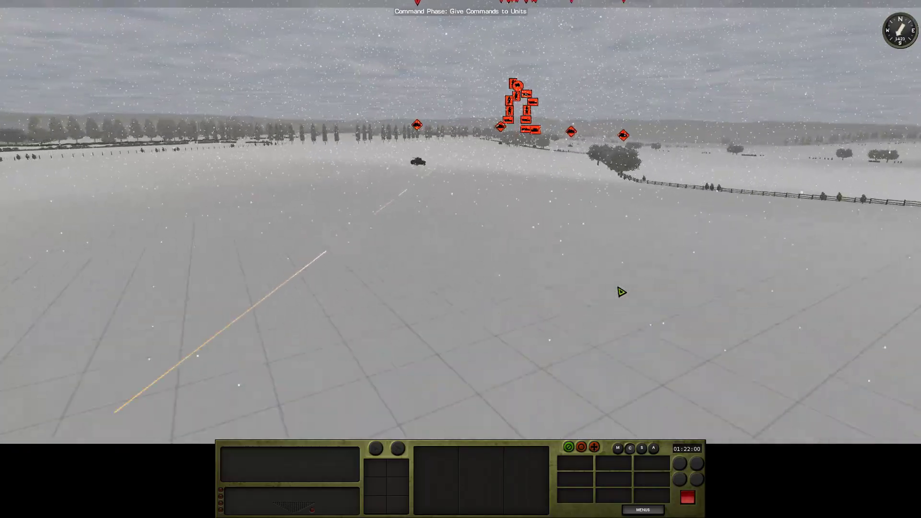
{"action": "scroll", "coordinate": [622, 291], "scroll_direction": "down", "scroll_amount": 3}
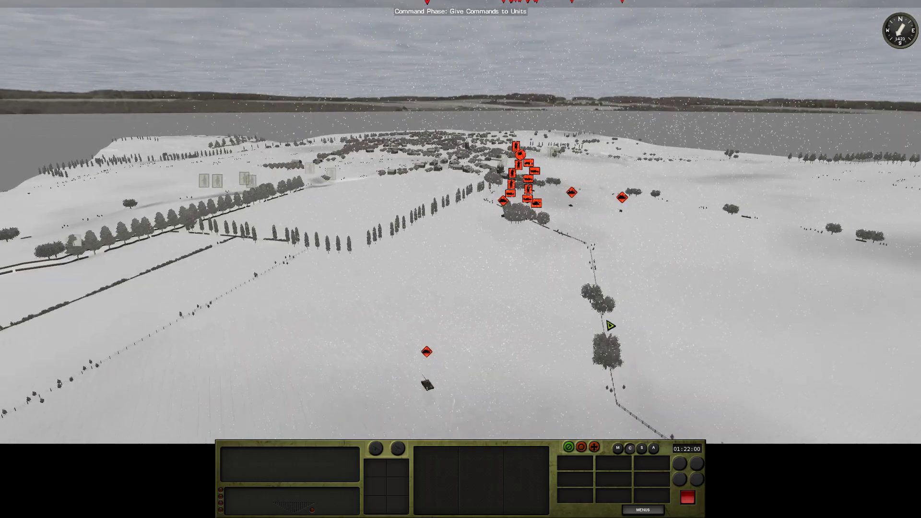
{"action": "key", "text": "w"}
{"action": "scroll", "coordinate": [580, 347], "scroll_direction": "down", "scroll_amount": 3}
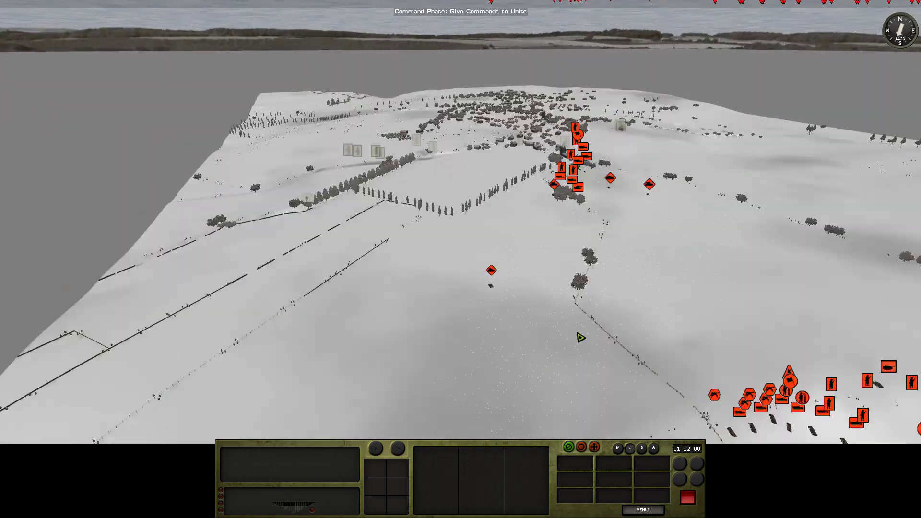
{"action": "key", "text": "d"}
{"action": "key", "text": "d"}
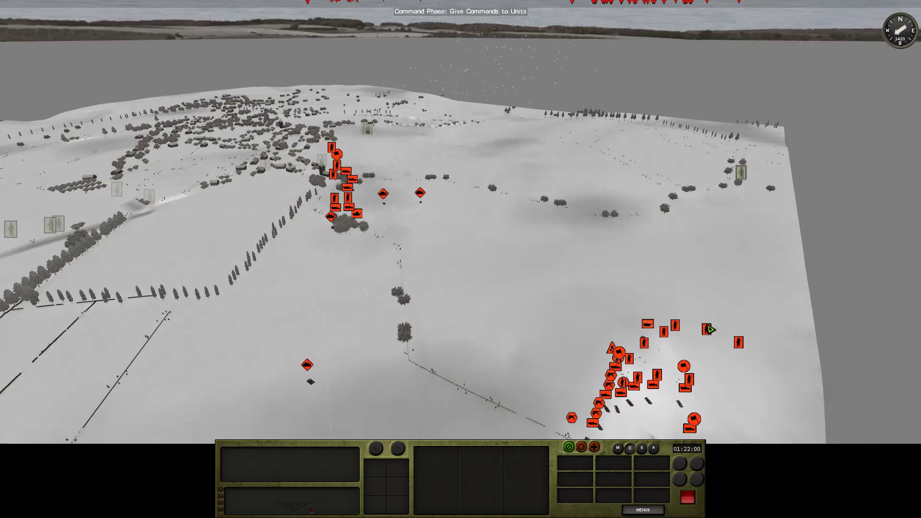